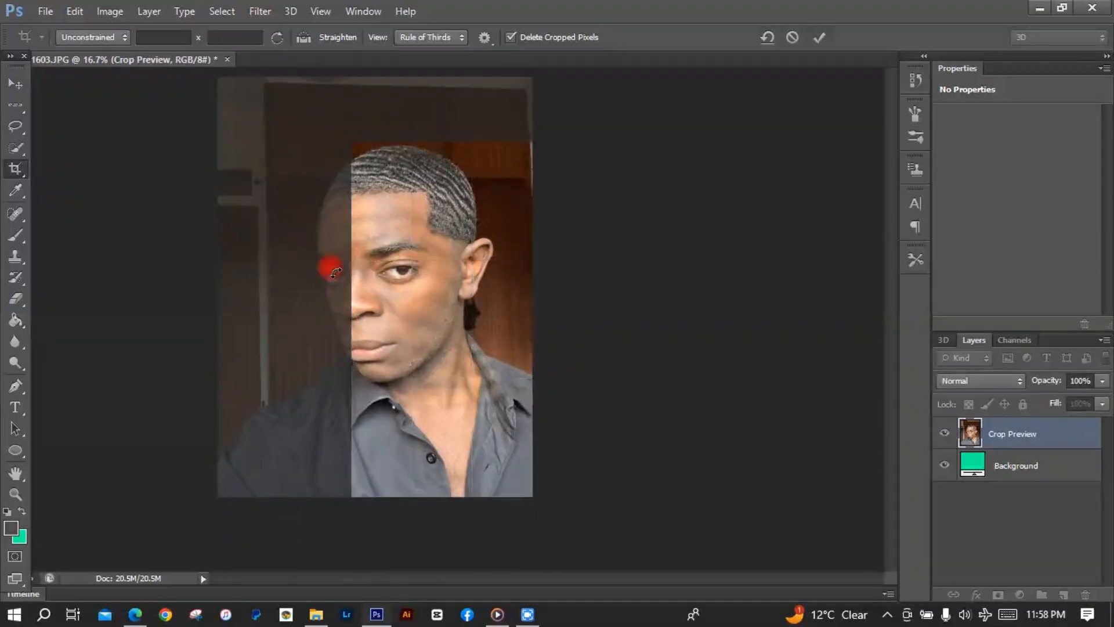
Crop the portrait to the half of the face with the visible ear and convert the background into a regular layer.
{"action": "key", "text": "Return"}
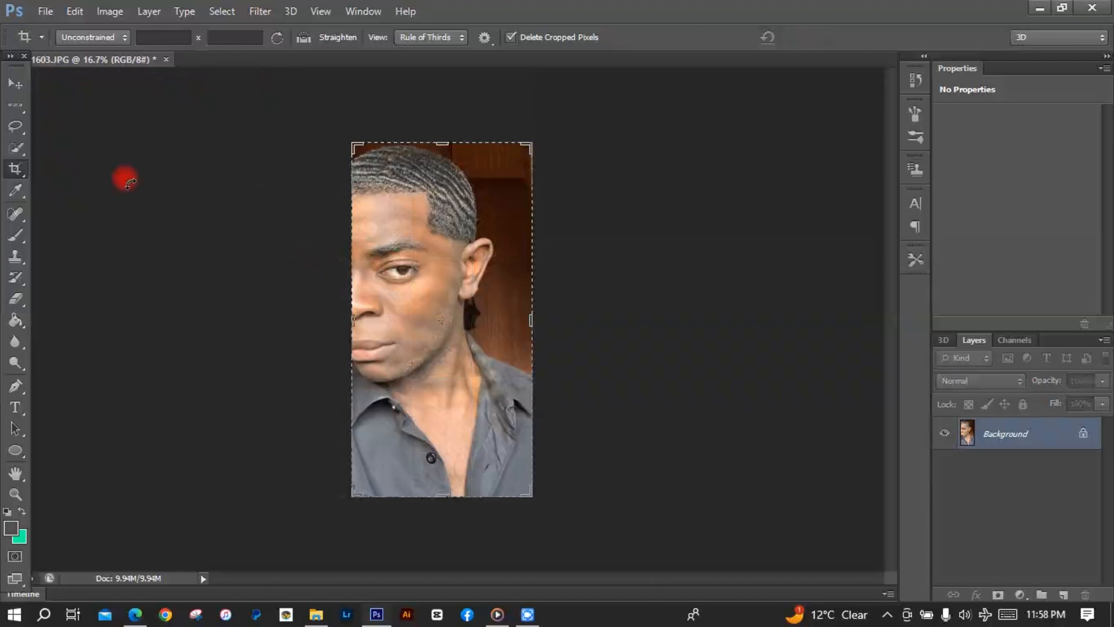
{"action": "left_click", "coordinate": [23, 86]}
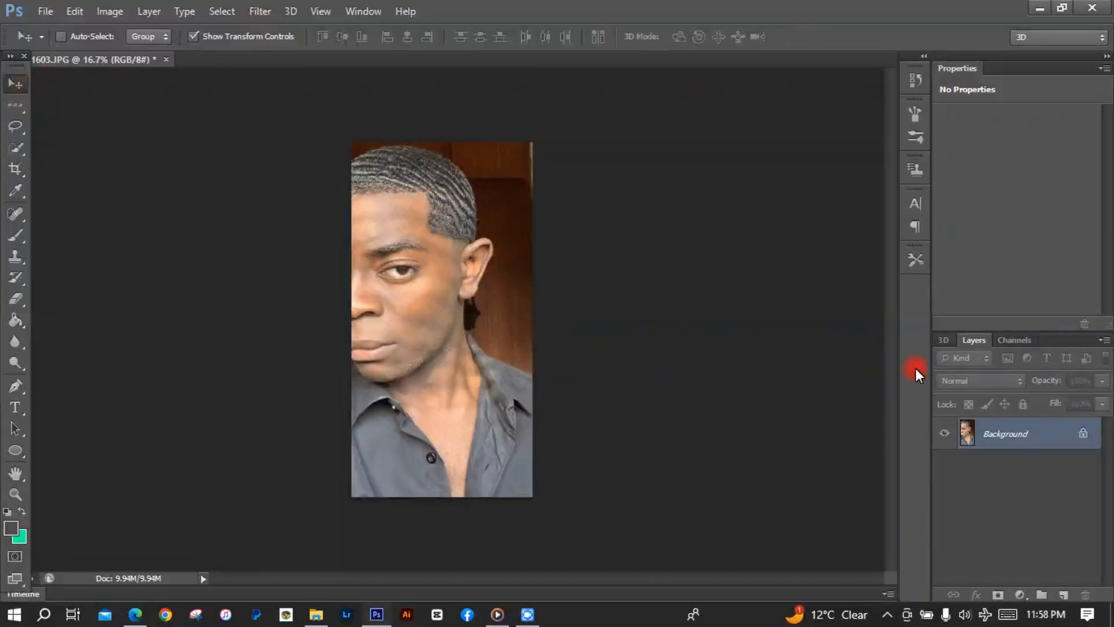
{"action": "double_click", "coordinate": [1006, 434]}
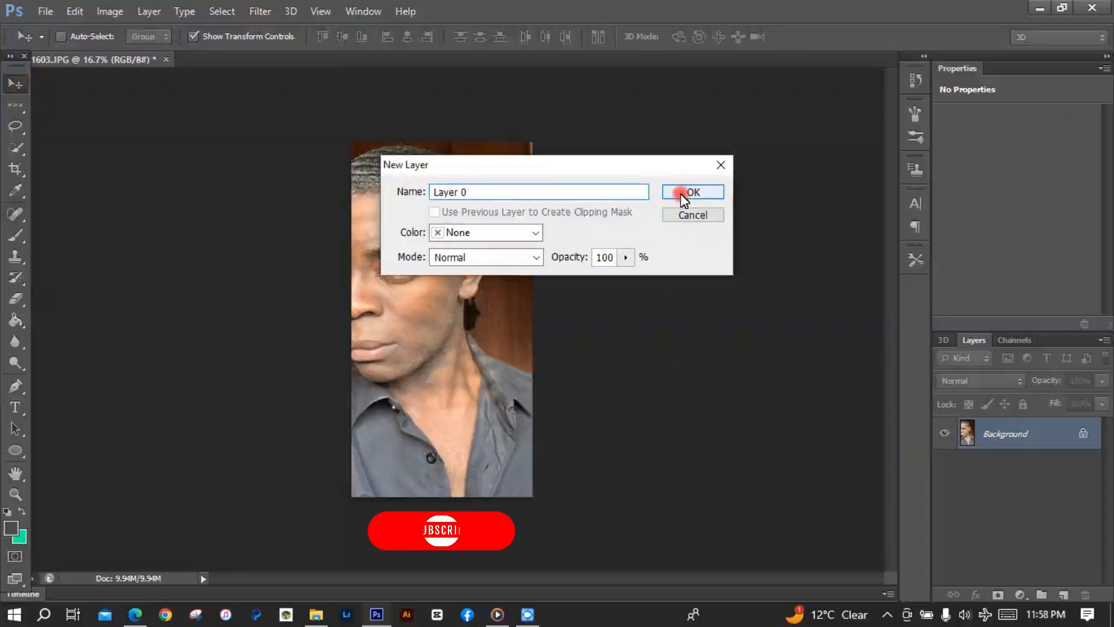
{"action": "left_click", "coordinate": [682, 201]}
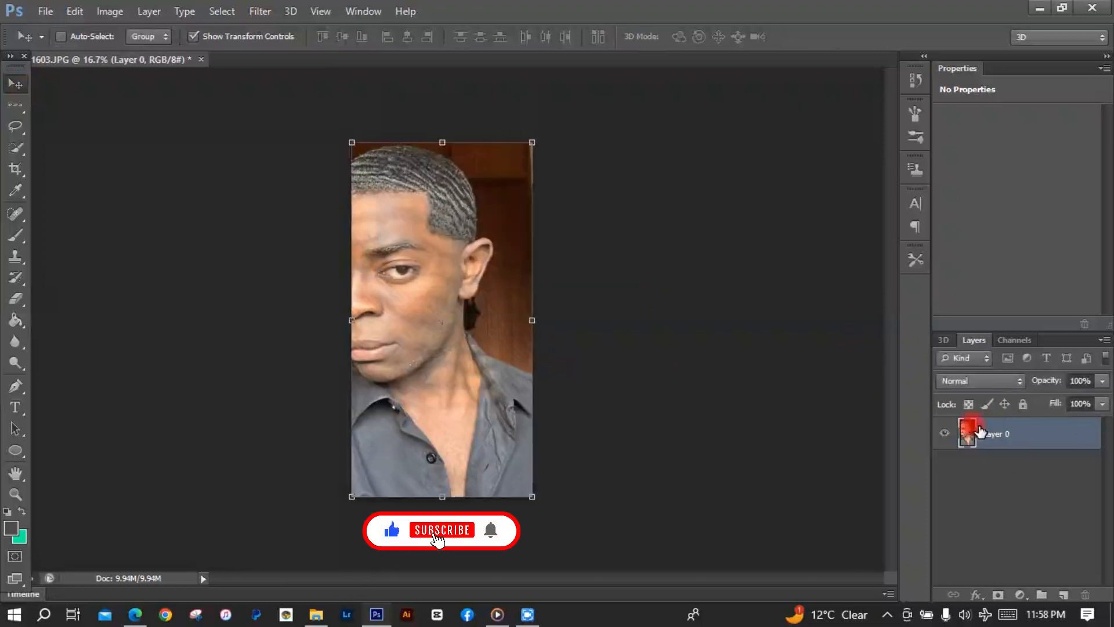
Duplicate the portrait layer and apply a Gaussian Blur with a radius of 86.3 pixels to the copy.
{"action": "key", "text": "ctrl+j"}
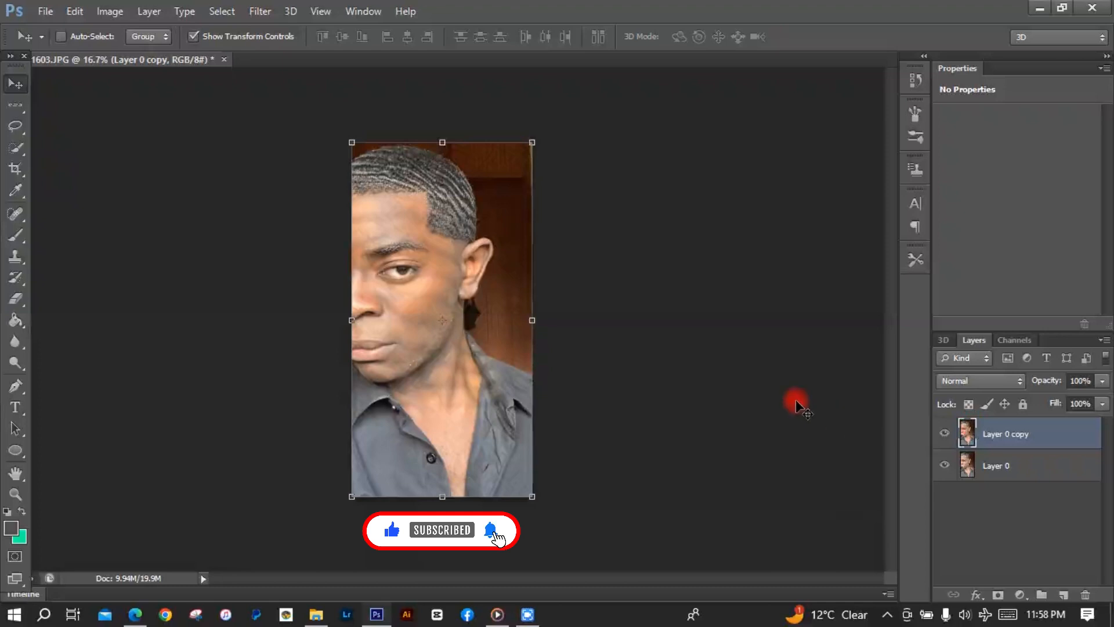
{"action": "left_click", "coordinate": [260, 10]}
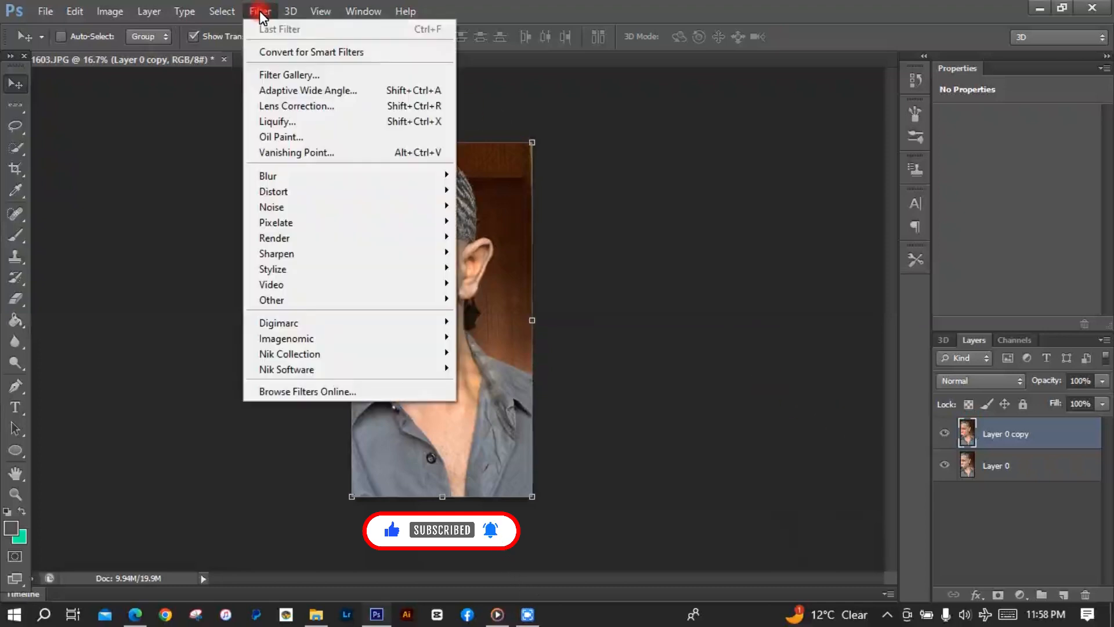
{"action": "mouse_move", "coordinate": [321, 212]}
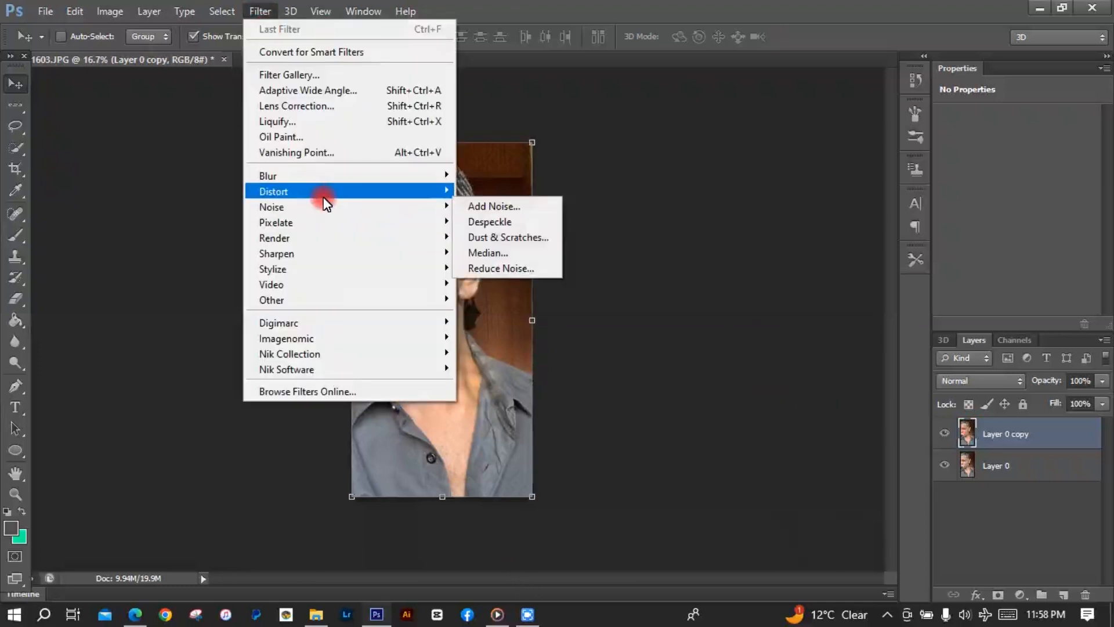
{"action": "mouse_move", "coordinate": [335, 182]}
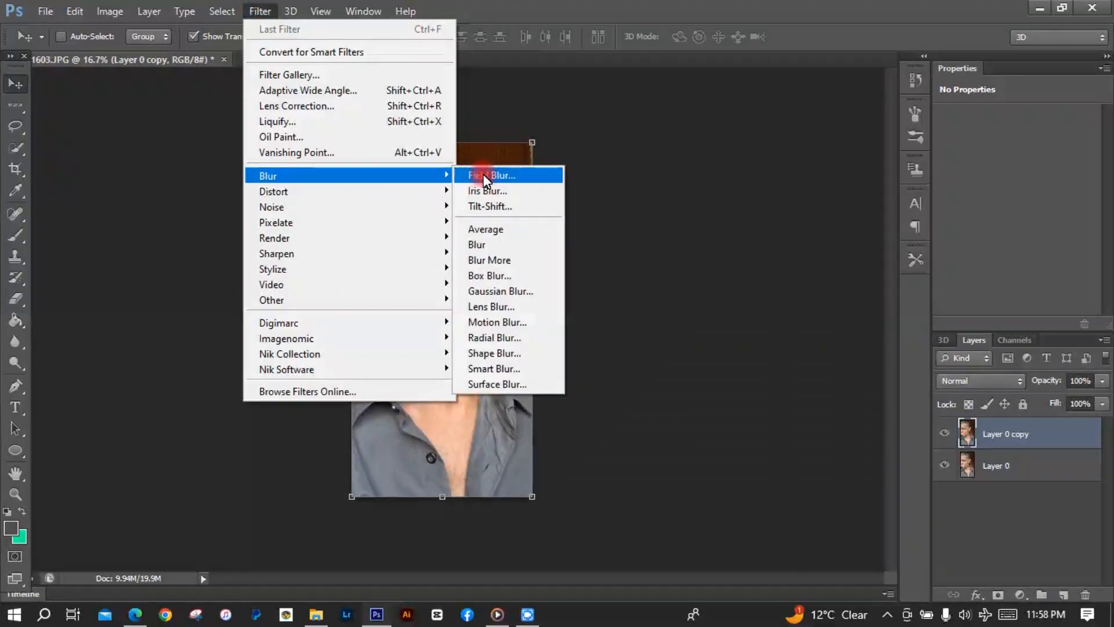
{"action": "left_click", "coordinate": [507, 291]}
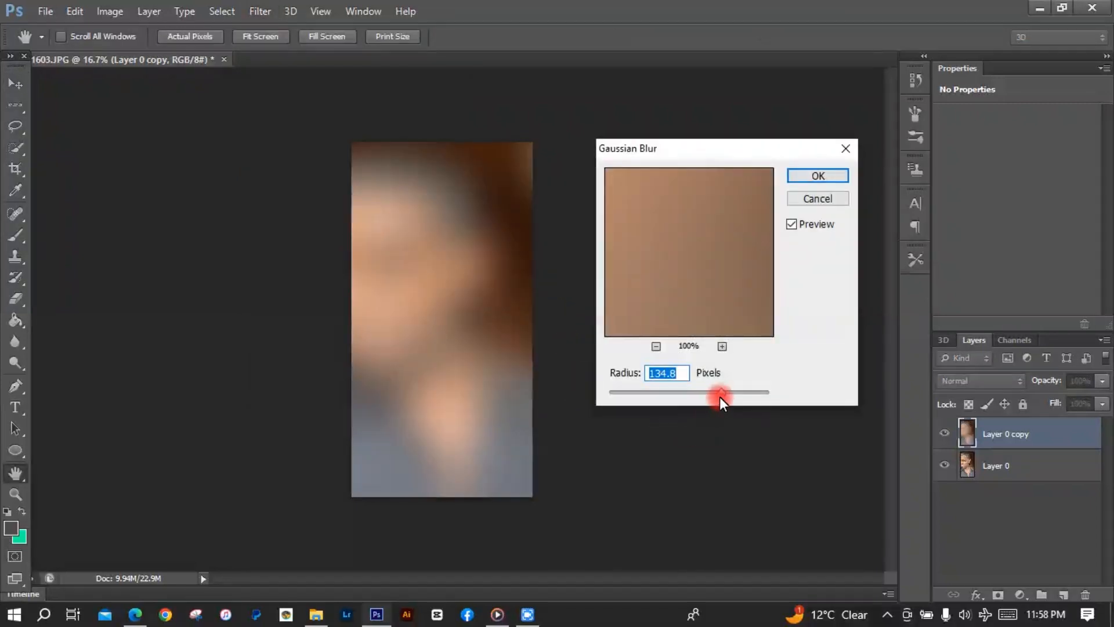
{"action": "left_click_drag", "start_coordinate": [721, 392], "coordinate": [708, 391]}
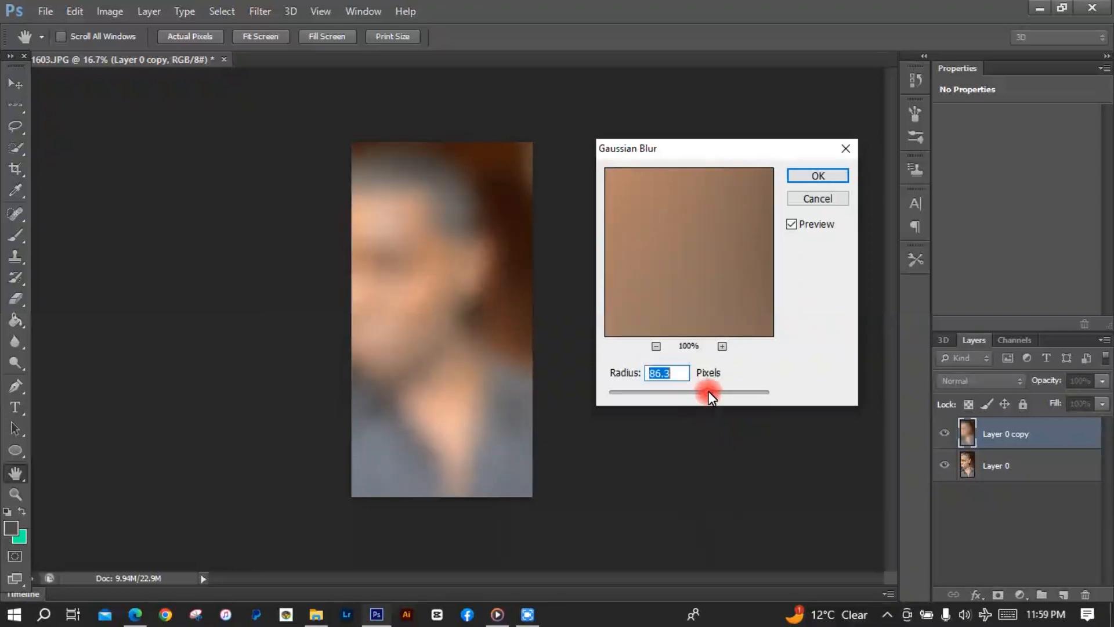
{"action": "left_click", "coordinate": [813, 181]}
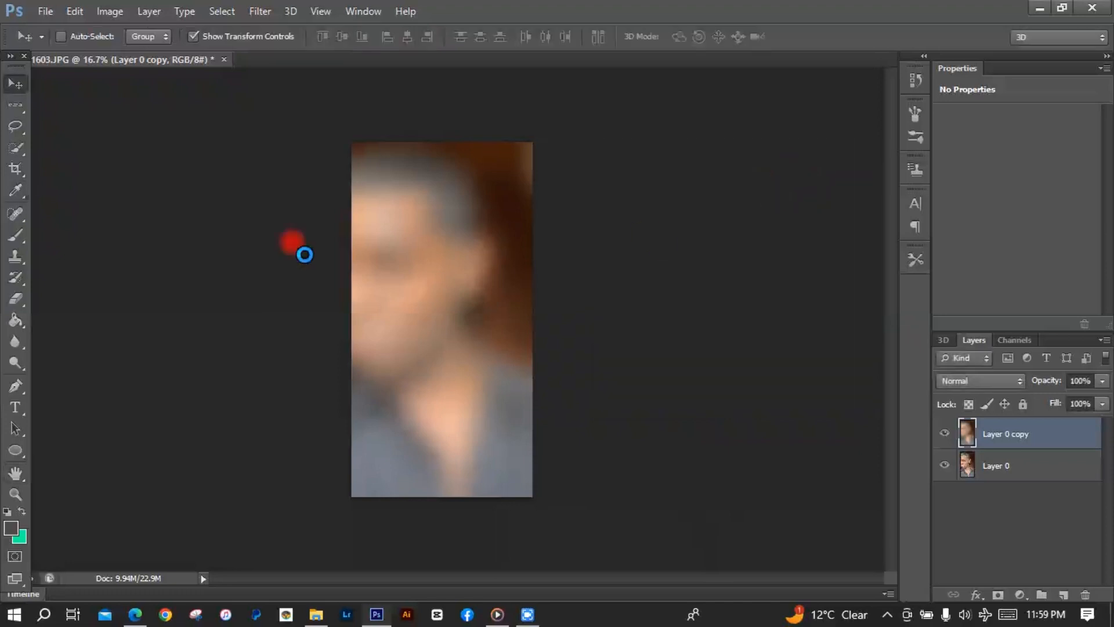
Erase the blurred copy over the face, hair, neck and shirt with a size 442 eraser at 26% opacity.
{"action": "left_click", "coordinate": [20, 305]}
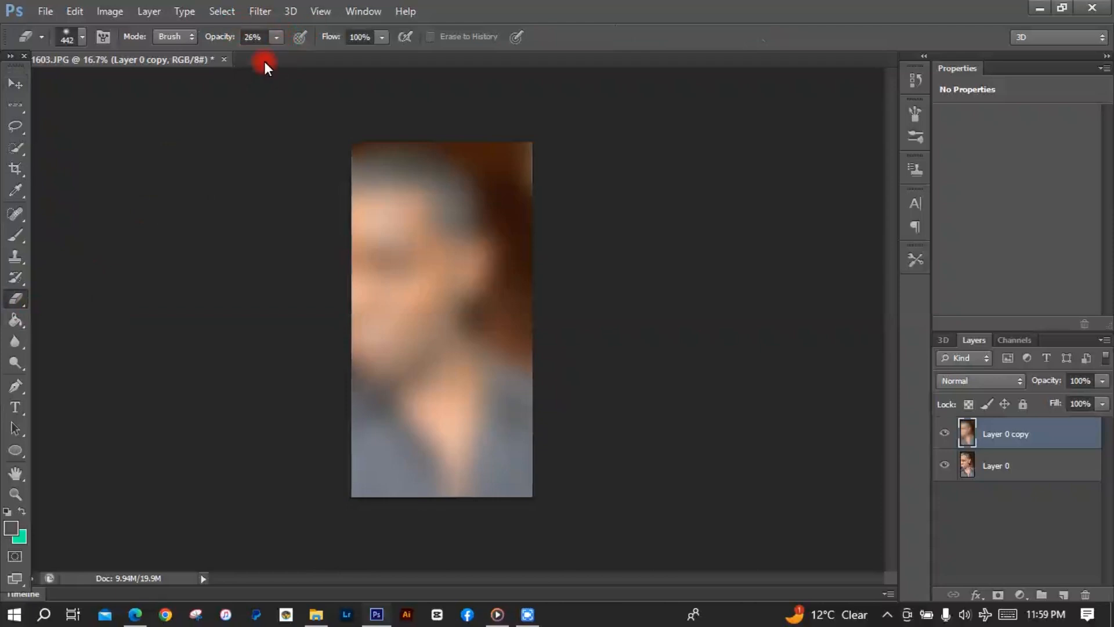
{"action": "left_click", "coordinate": [16, 494]}
{"action": "left_click", "coordinate": [343, 355]}
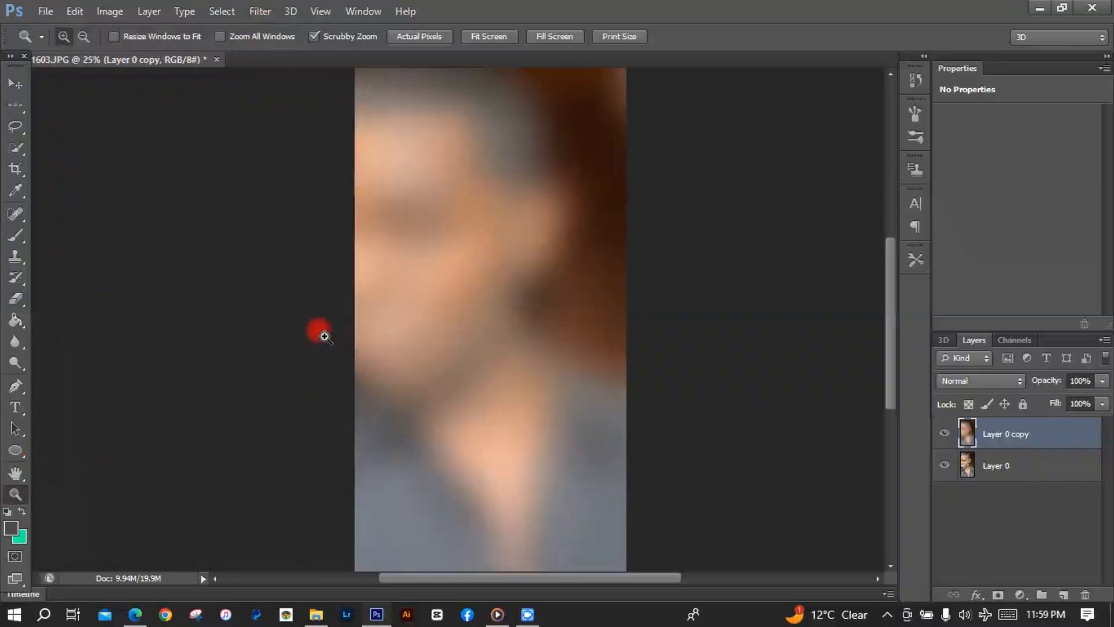
{"action": "left_click", "coordinate": [16, 297]}
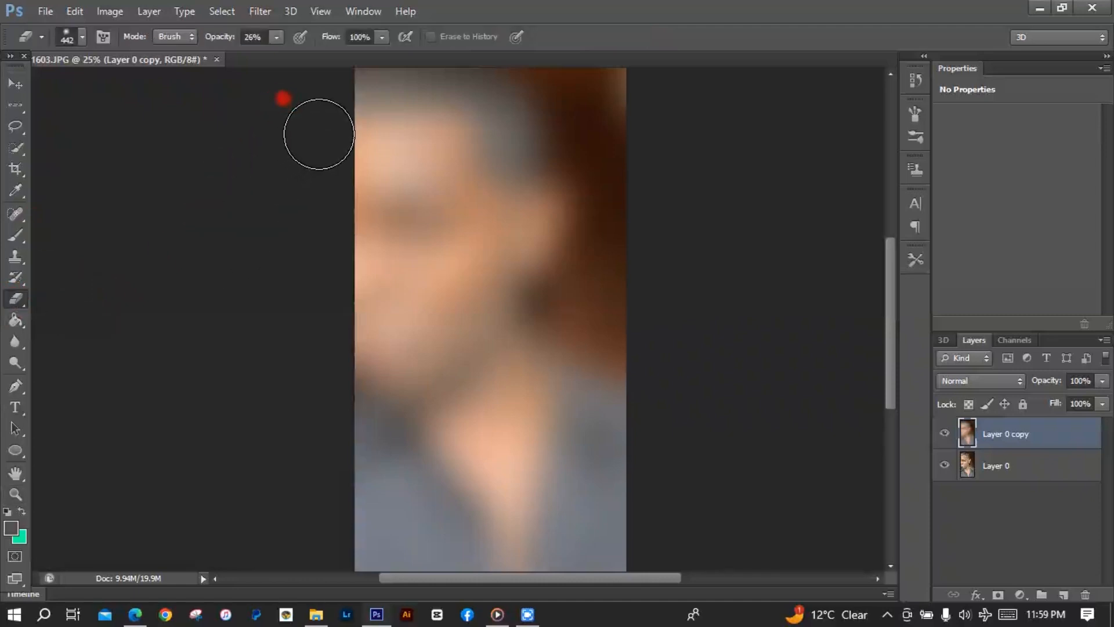
{"action": "mouse_move", "coordinate": [433, 188]}
{"action": "left_mouse_down"}
{"action": "mouse_move", "coordinate": [384, 240]}
{"action": "mouse_move", "coordinate": [375, 216]}
{"action": "mouse_move", "coordinate": [387, 370]}
{"action": "mouse_move", "coordinate": [431, 371]}
{"action": "mouse_move", "coordinate": [467, 318]}
{"action": "mouse_move", "coordinate": [463, 188]}
{"action": "mouse_move", "coordinate": [475, 145]}
{"action": "mouse_move", "coordinate": [454, 122]}
{"action": "mouse_move", "coordinate": [411, 156]}
{"action": "mouse_move", "coordinate": [391, 240]}
{"action": "mouse_move", "coordinate": [440, 245]}
{"action": "mouse_move", "coordinate": [491, 167]}
{"action": "mouse_move", "coordinate": [488, 142]}
{"action": "mouse_move", "coordinate": [440, 104]}
{"action": "mouse_move", "coordinate": [394, 102]}
{"action": "mouse_move", "coordinate": [422, 300]}
{"action": "mouse_move", "coordinate": [392, 504]}
{"action": "mouse_move", "coordinate": [483, 510]}
{"action": "mouse_move", "coordinate": [498, 496]}
{"action": "mouse_move", "coordinate": [469, 383]}
{"action": "mouse_move", "coordinate": [507, 527]}
{"action": "mouse_move", "coordinate": [513, 488]}
{"action": "mouse_move", "coordinate": [449, 292]}
{"action": "mouse_move", "coordinate": [501, 488]}
{"action": "mouse_move", "coordinate": [467, 391]}
{"action": "mouse_move", "coordinate": [448, 284]}
{"action": "mouse_move", "coordinate": [471, 175]}
{"action": "mouse_move", "coordinate": [470, 265]}
{"action": "mouse_move", "coordinate": [522, 219]}
{"action": "mouse_move", "coordinate": [480, 243]}
{"action": "mouse_move", "coordinate": [473, 154]}
{"action": "mouse_move", "coordinate": [443, 110]}
{"action": "mouse_move", "coordinate": [374, 129]}
{"action": "mouse_move", "coordinate": [365, 281]}
{"action": "mouse_move", "coordinate": [392, 352]}
{"action": "mouse_move", "coordinate": [497, 478]}
{"action": "mouse_move", "coordinate": [615, 448]}
{"action": "mouse_move", "coordinate": [557, 446]}
{"action": "mouse_move", "coordinate": [545, 530]}
{"action": "mouse_move", "coordinate": [477, 505]}
{"action": "mouse_move", "coordinate": [433, 513]}
{"action": "mouse_move", "coordinate": [429, 574]}
{"action": "mouse_move", "coordinate": [500, 552]}
{"action": "mouse_move", "coordinate": [505, 577]}
{"action": "mouse_move", "coordinate": [380, 276]}
{"action": "mouse_move", "coordinate": [373, 174]}
{"action": "mouse_move", "coordinate": [348, 112]}
{"action": "mouse_move", "coordinate": [385, 112]}
{"action": "mouse_move", "coordinate": [379, 300]}
{"action": "mouse_move", "coordinate": [425, 187]}
{"action": "mouse_move", "coordinate": [433, 391]}
{"action": "mouse_move", "coordinate": [406, 306]}
{"action": "mouse_move", "coordinate": [445, 546]}
{"action": "mouse_move", "coordinate": [464, 458]}
{"action": "left_mouse_up"}
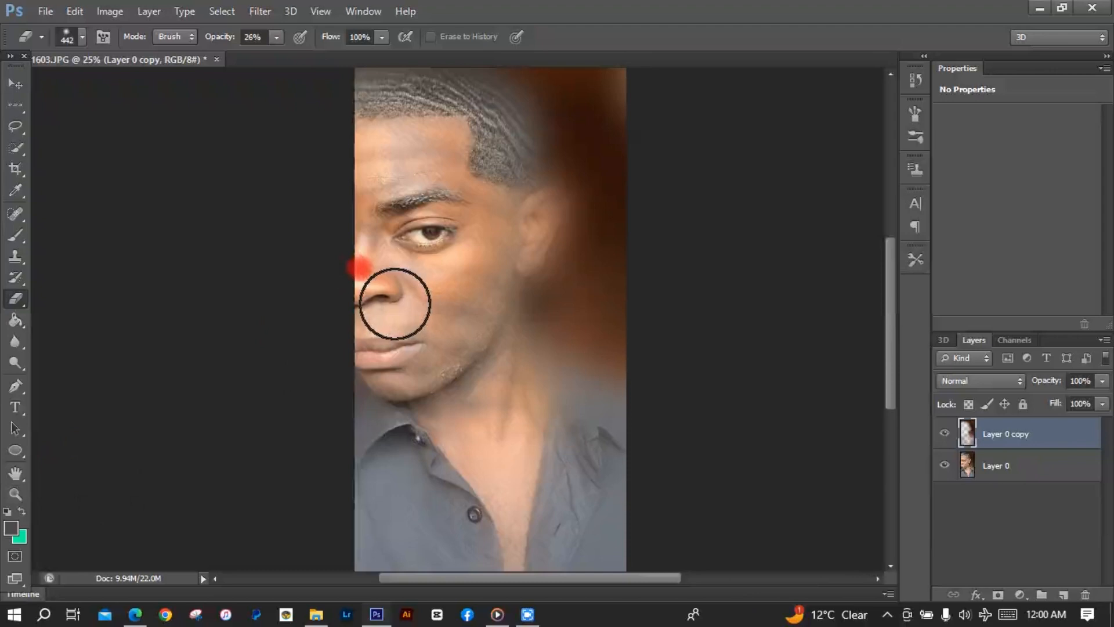
Merge the partly erased blurred copy with the original portrait layer.
{"action": "key", "text": "z"}
{"action": "left_click", "coordinate": [17, 86]}
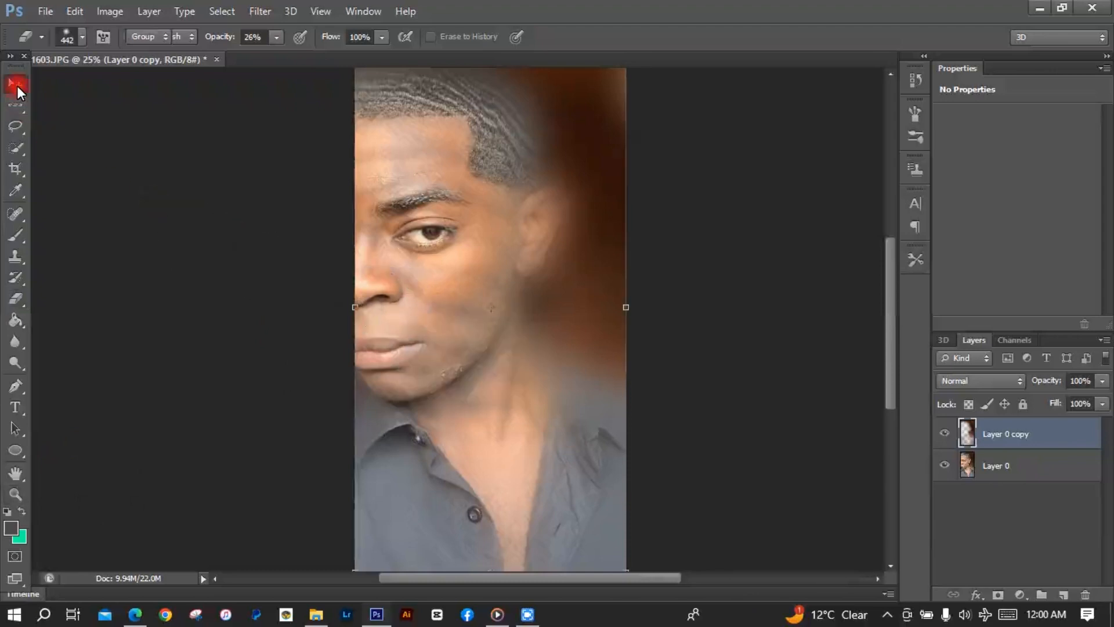
{"action": "left_click", "coordinate": [15, 496]}
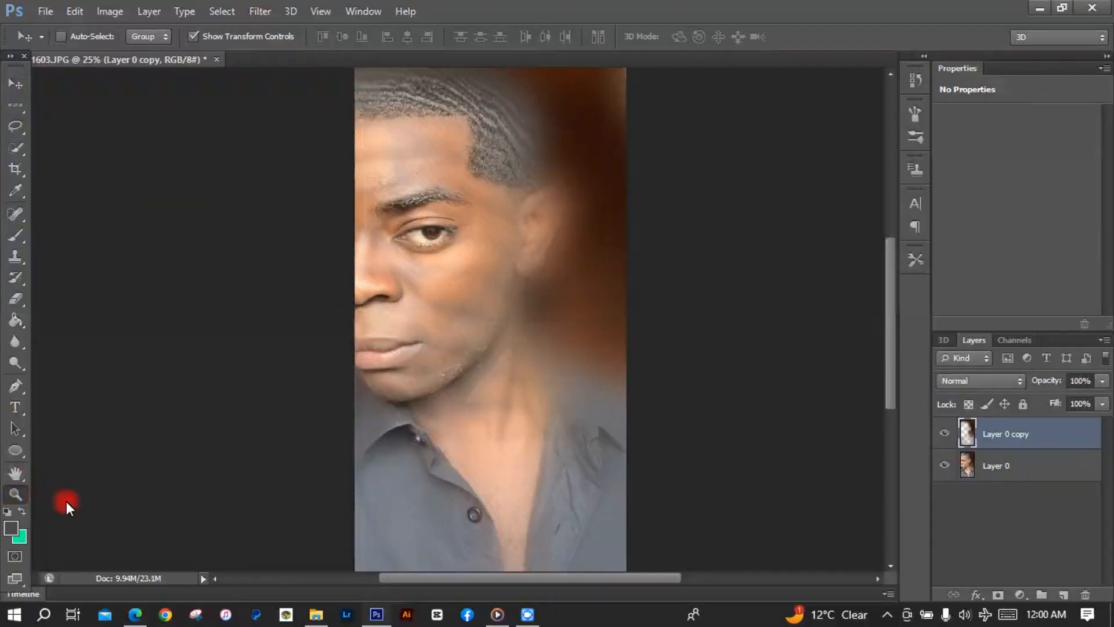
{"action": "right_click", "coordinate": [419, 396]}
{"action": "left_click", "coordinate": [438, 482]}
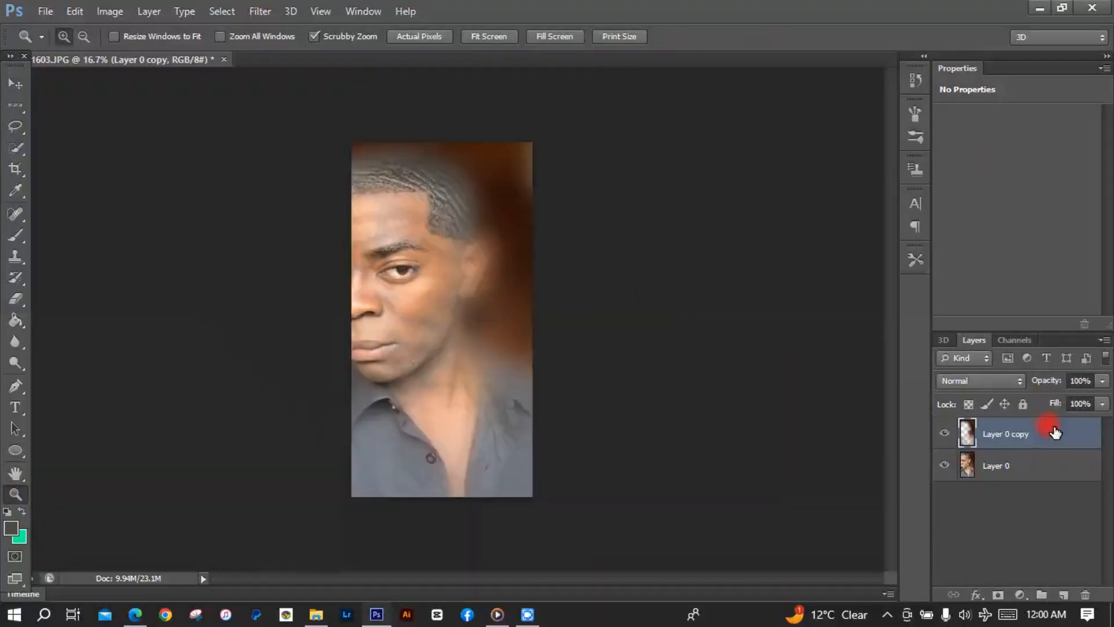
{"action": "left_click", "coordinate": [1044, 473], "text": "shift"}
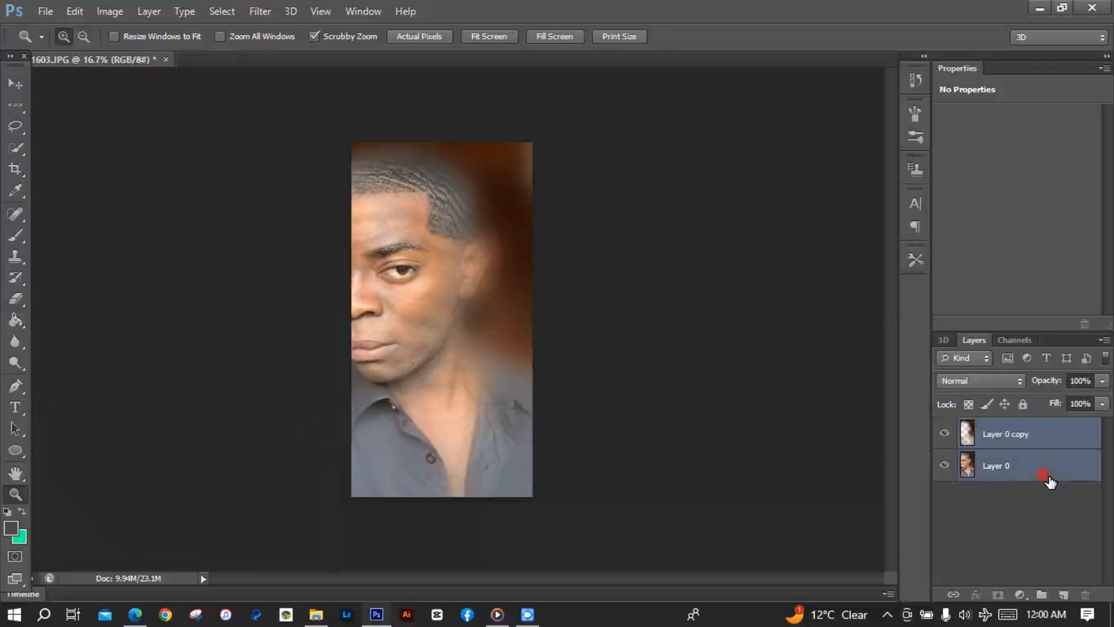
{"action": "right_click", "coordinate": [1049, 477]}
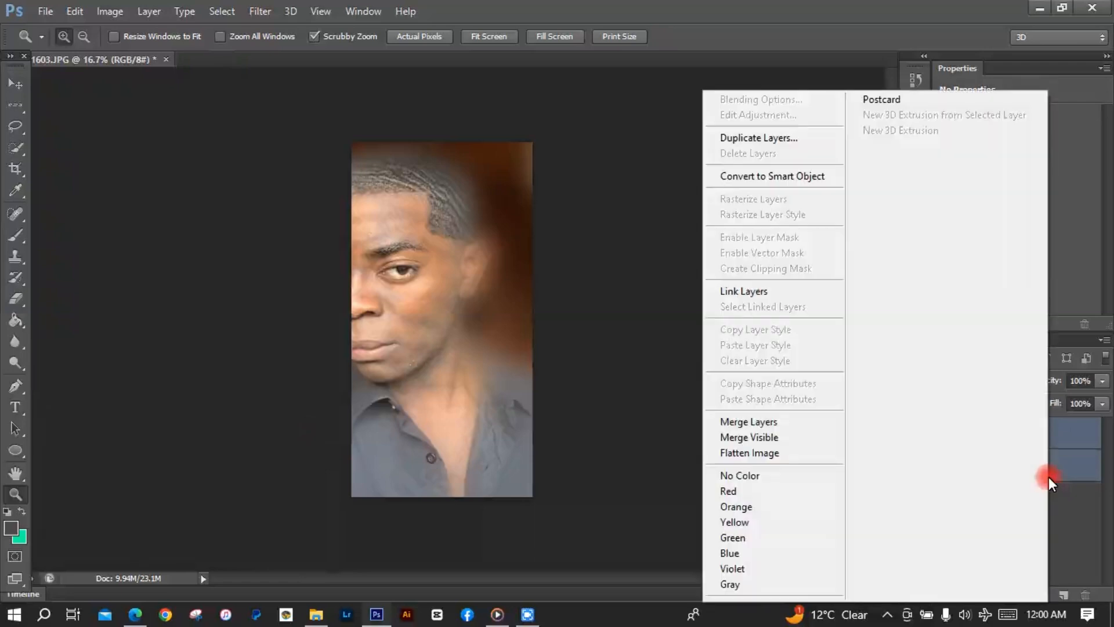
{"action": "left_click", "coordinate": [803, 422]}
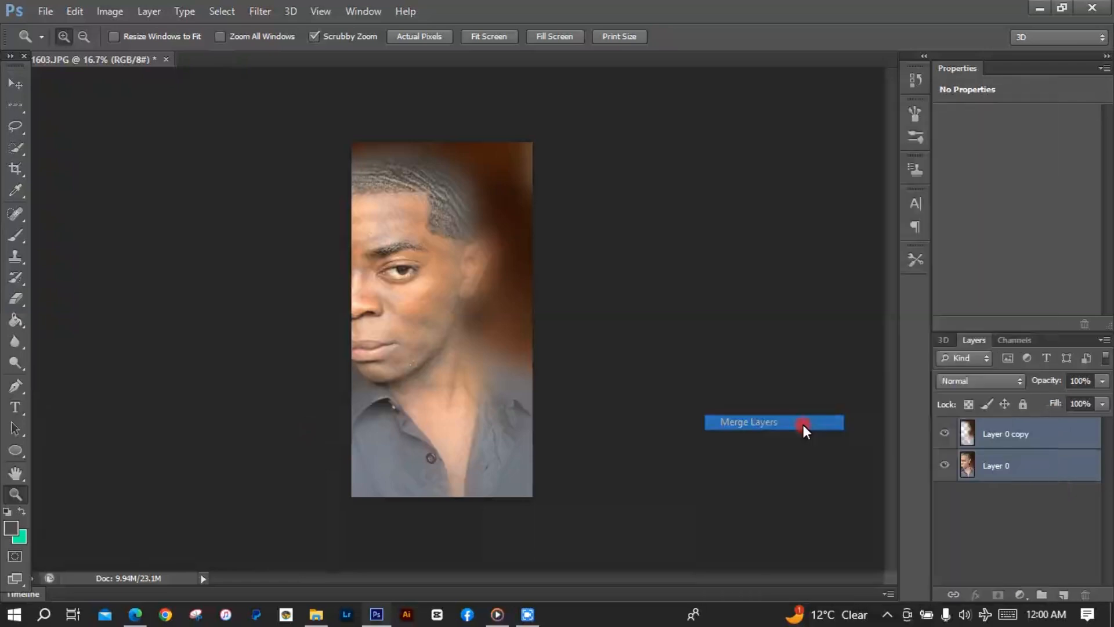
Apply a Black & White adjustment to the merged portrait with Cyans, Blues and Magentas at -200%.
{"action": "left_click", "coordinate": [129, 8]}
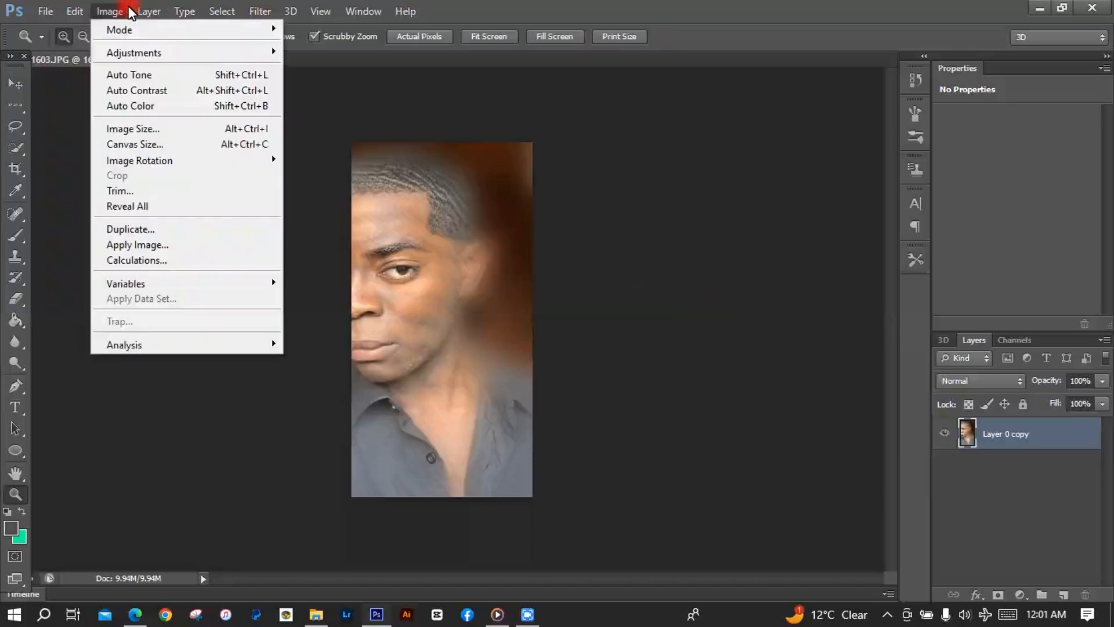
{"action": "mouse_move", "coordinate": [134, 16]}
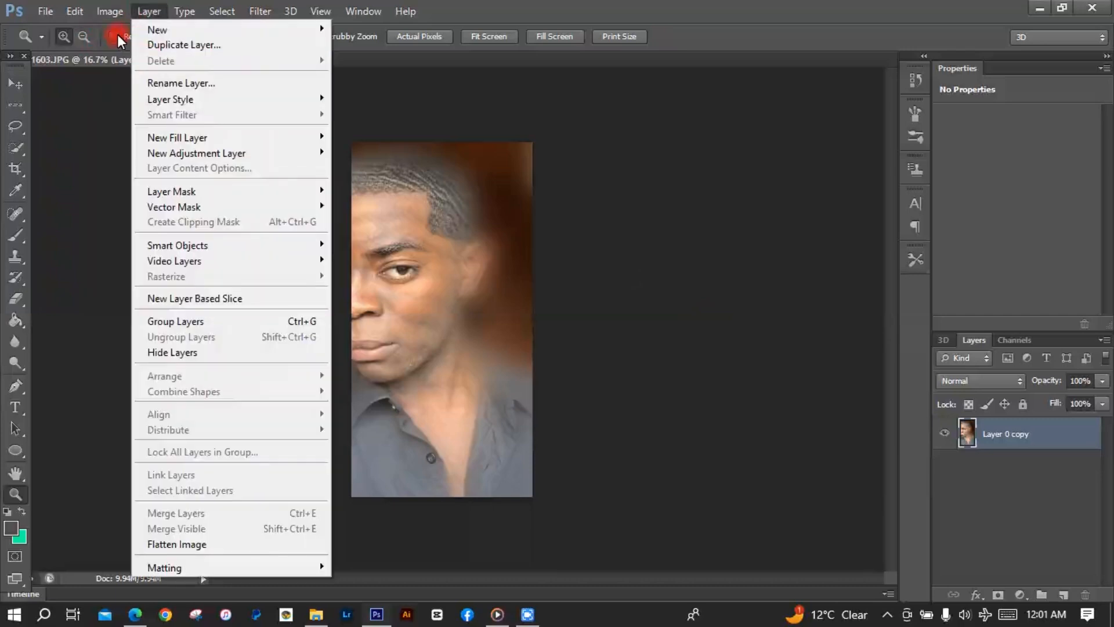
{"action": "mouse_move", "coordinate": [133, 57]}
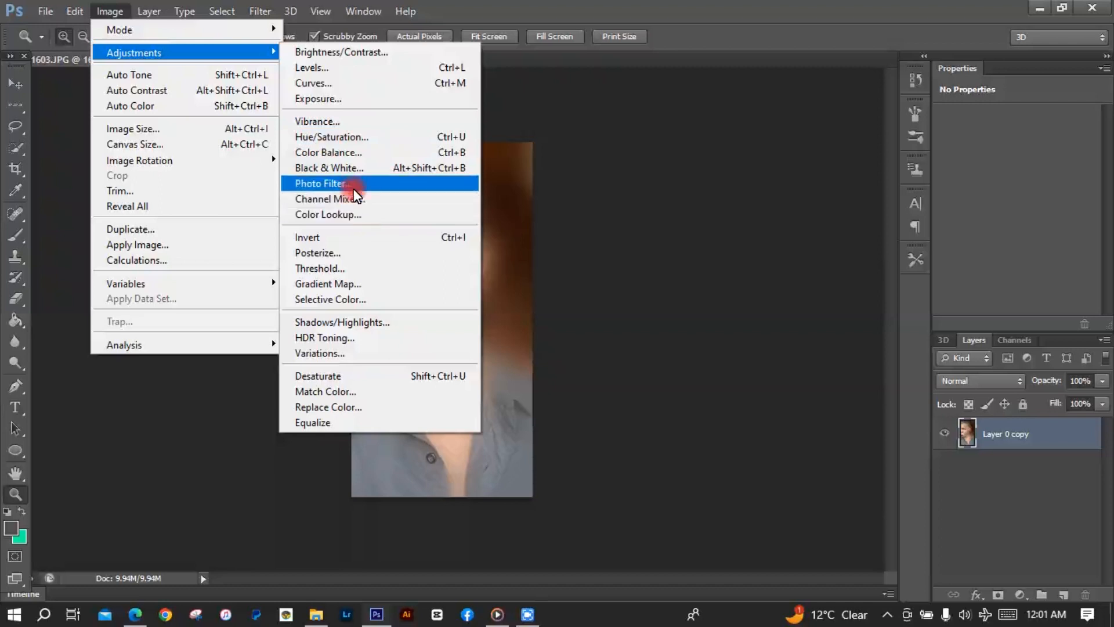
{"action": "left_click", "coordinate": [348, 171]}
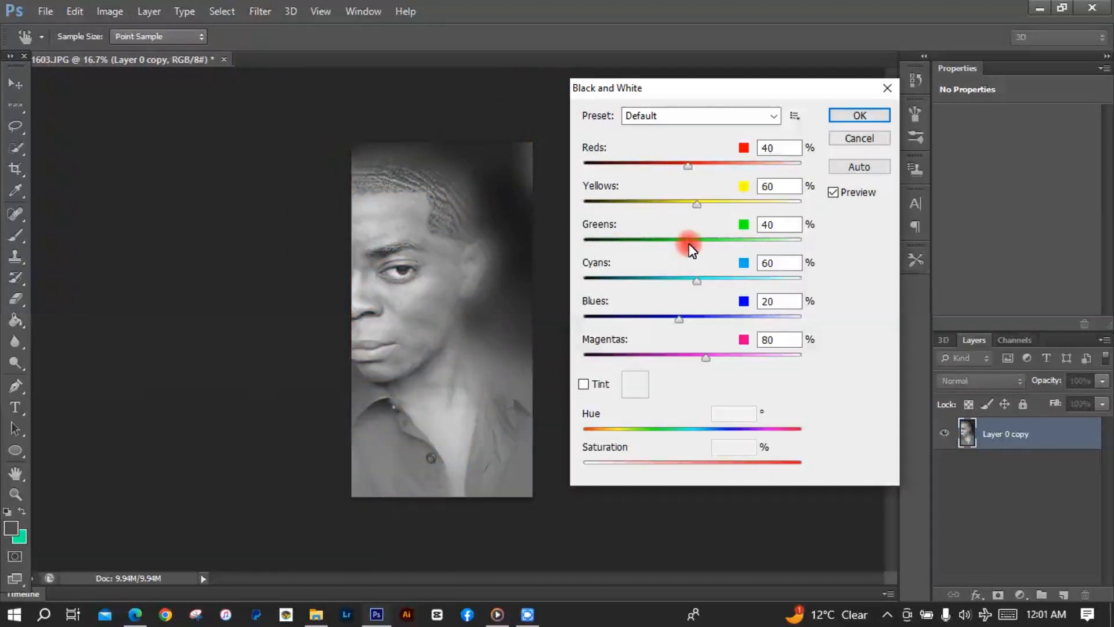
{"action": "left_click_drag", "start_coordinate": [697, 281], "coordinate": [689, 281]}
{"action": "left_click_drag", "start_coordinate": [559, 277], "coordinate": [559, 277]}
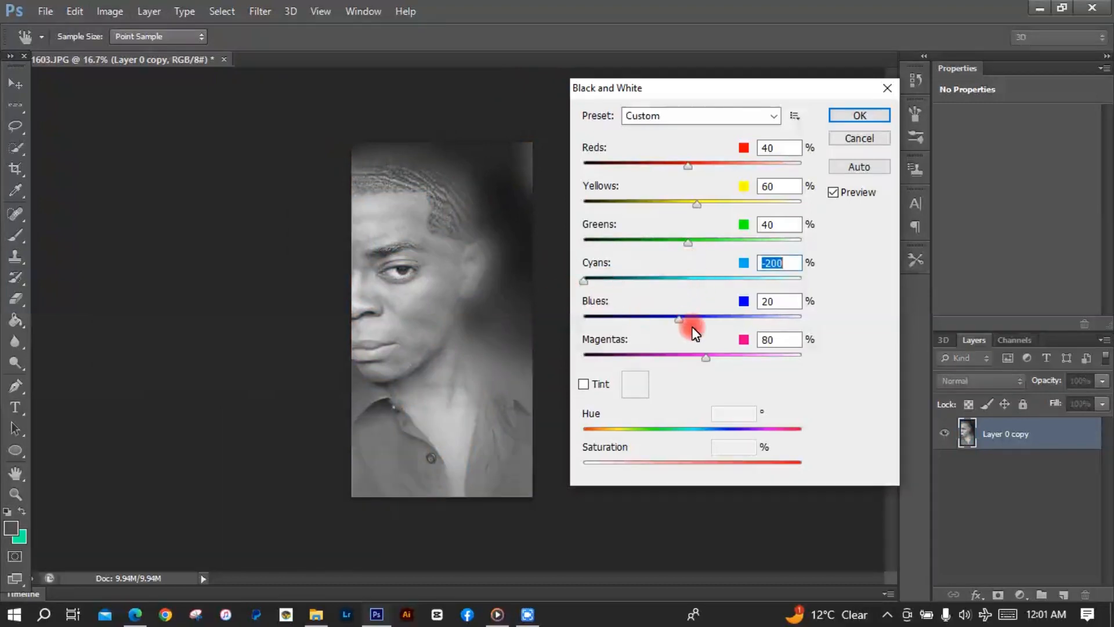
{"action": "left_click_drag", "start_coordinate": [669, 320], "coordinate": [581, 322]}
{"action": "left_click_drag", "start_coordinate": [694, 360], "coordinate": [576, 353]}
{"action": "left_click", "coordinate": [851, 118]}
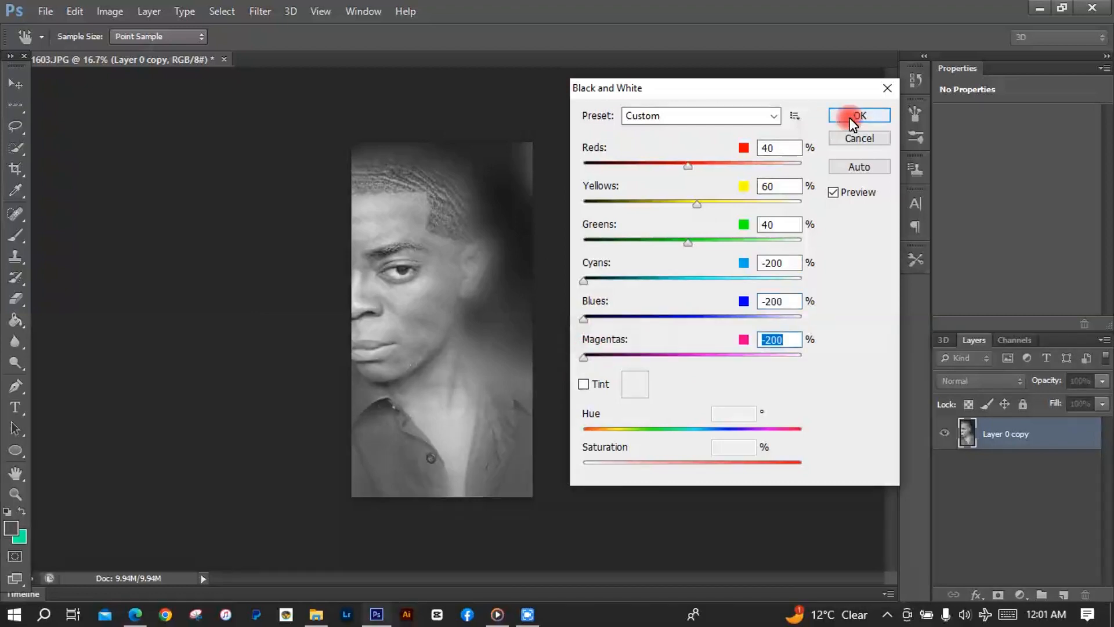
{"action": "left_click", "coordinate": [850, 119]}
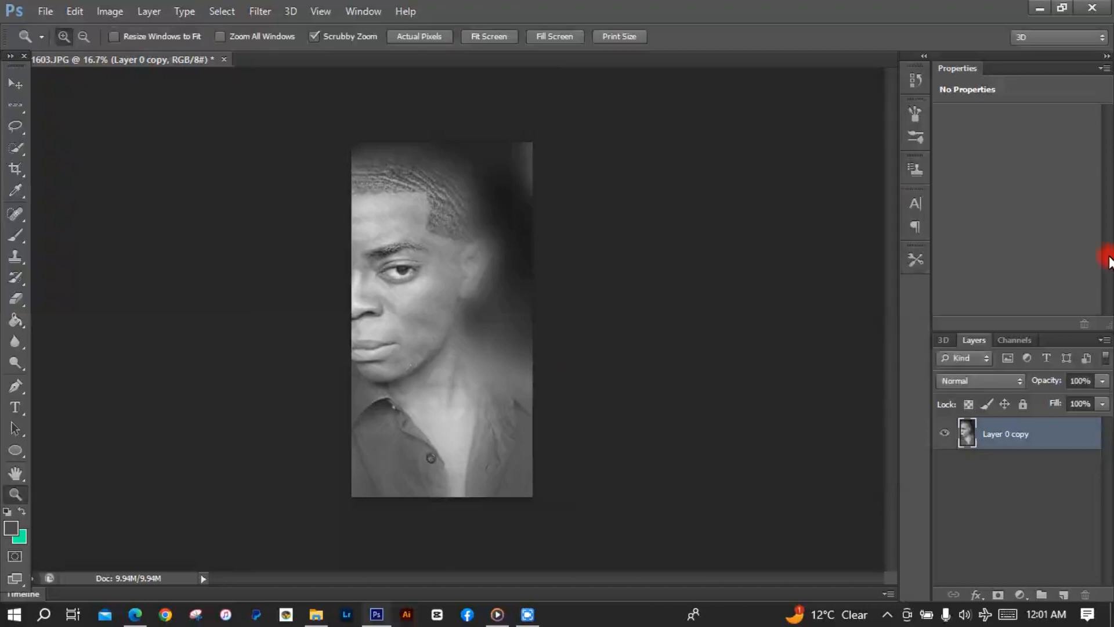
Convert the black-and-white portrait layer to a smart object.
{"action": "right_click", "coordinate": [968, 436]}
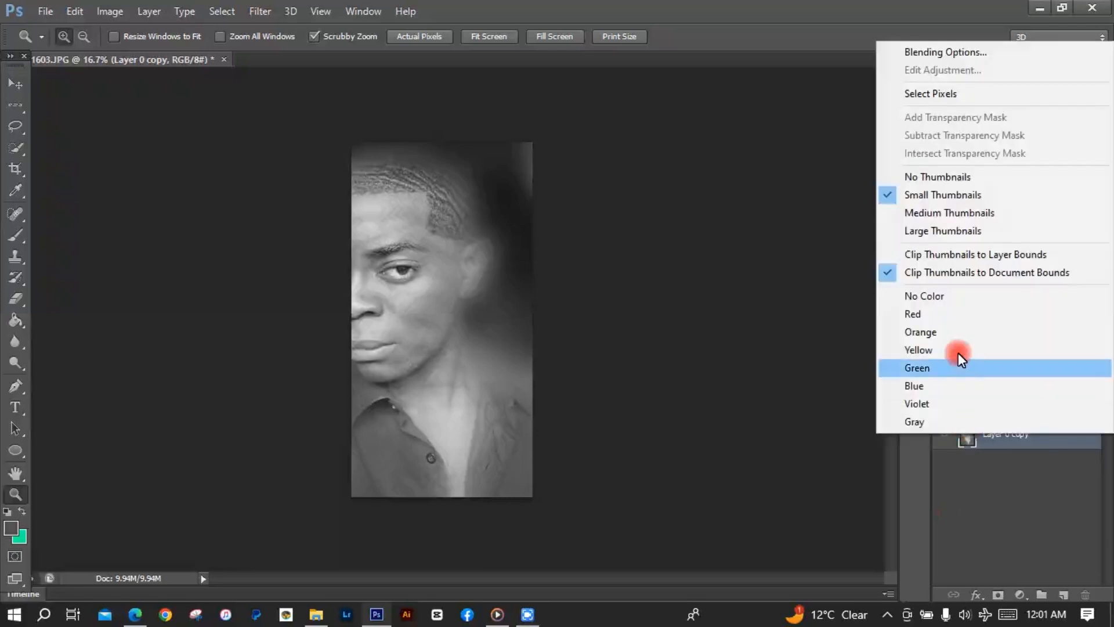
{"action": "left_click", "coordinate": [1052, 451]}
{"action": "right_click", "coordinate": [1053, 450]}
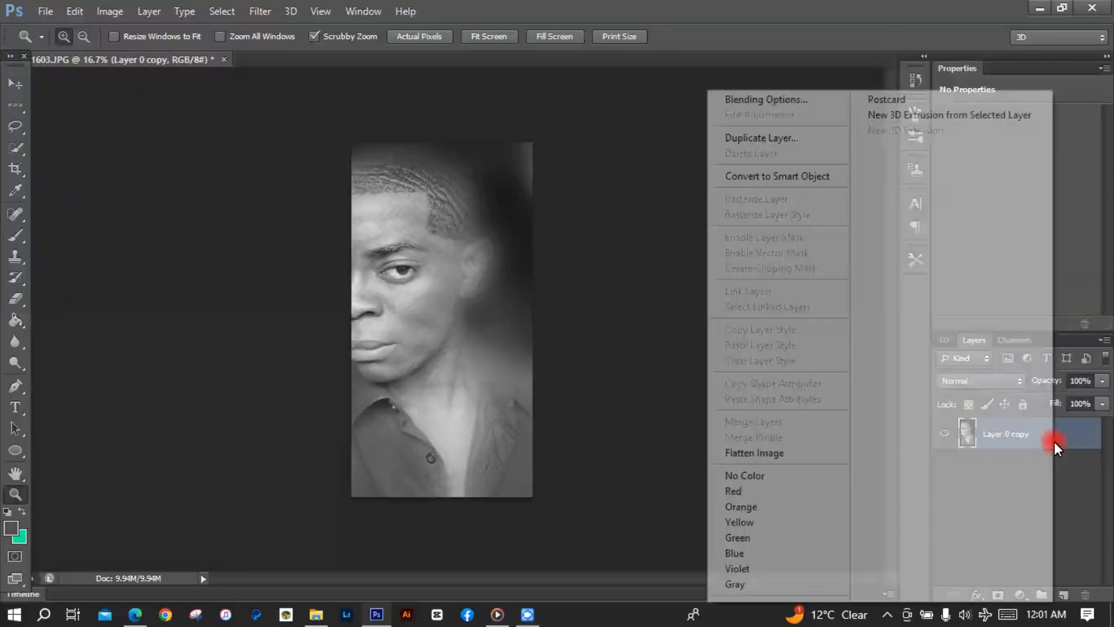
{"action": "left_click", "coordinate": [814, 175]}
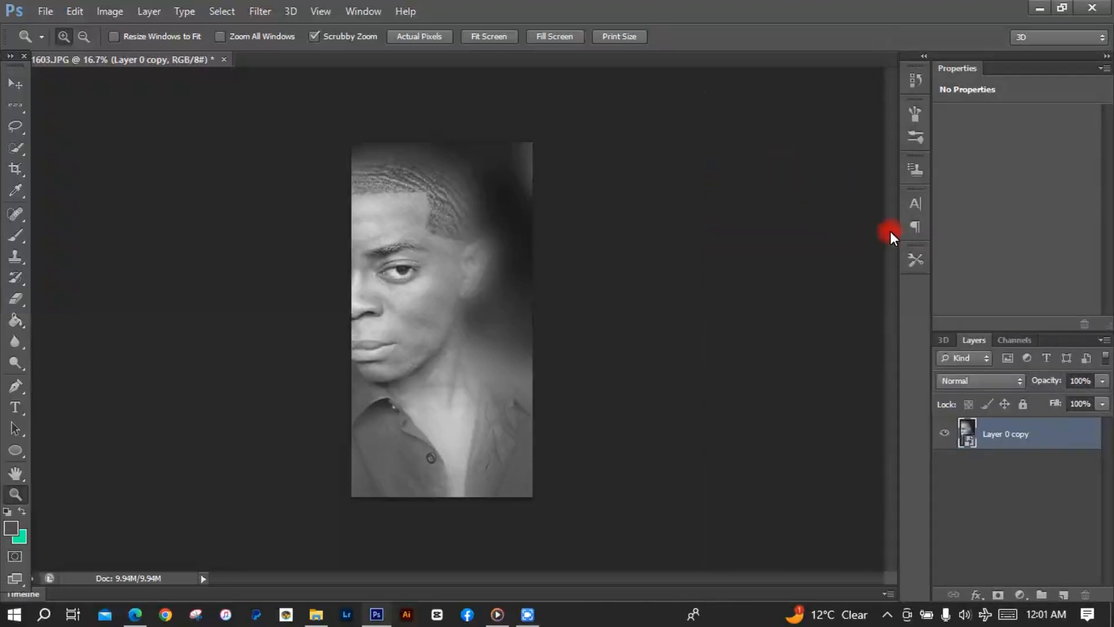
Open SouthSideCustoms17_PixelatePattern from the pixel texture folder inside Documents > High pixel matrix effect and dock its window beside the portrait document.
{"action": "left_click", "coordinate": [52, 15]}
{"action": "left_click", "coordinate": [68, 45]}
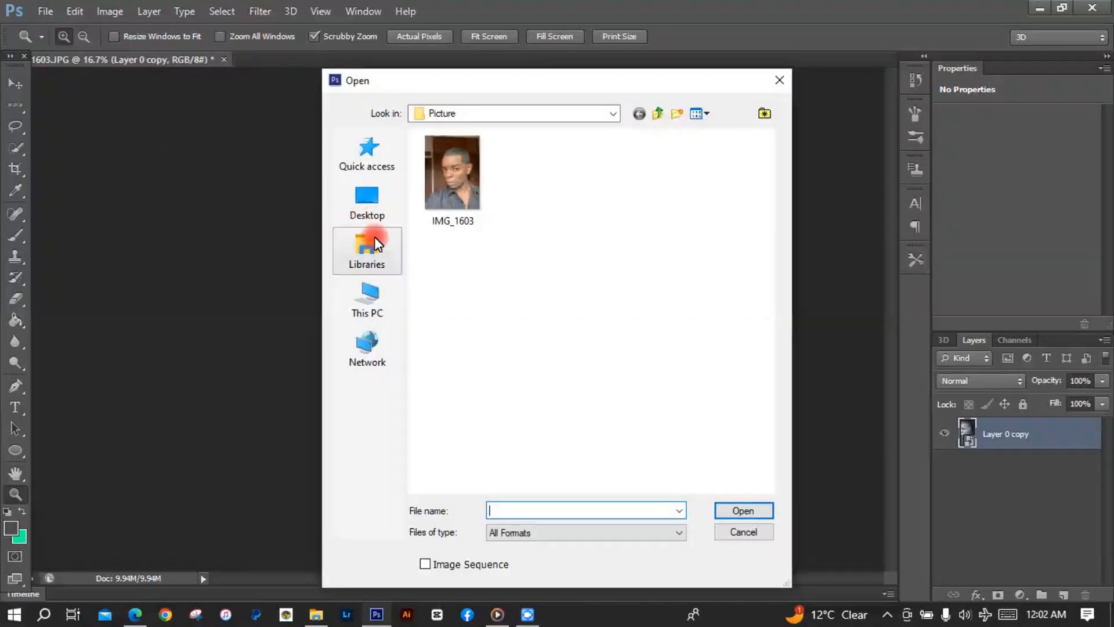
{"action": "left_click", "coordinate": [374, 243]}
{"action": "left_click", "coordinate": [648, 156]}
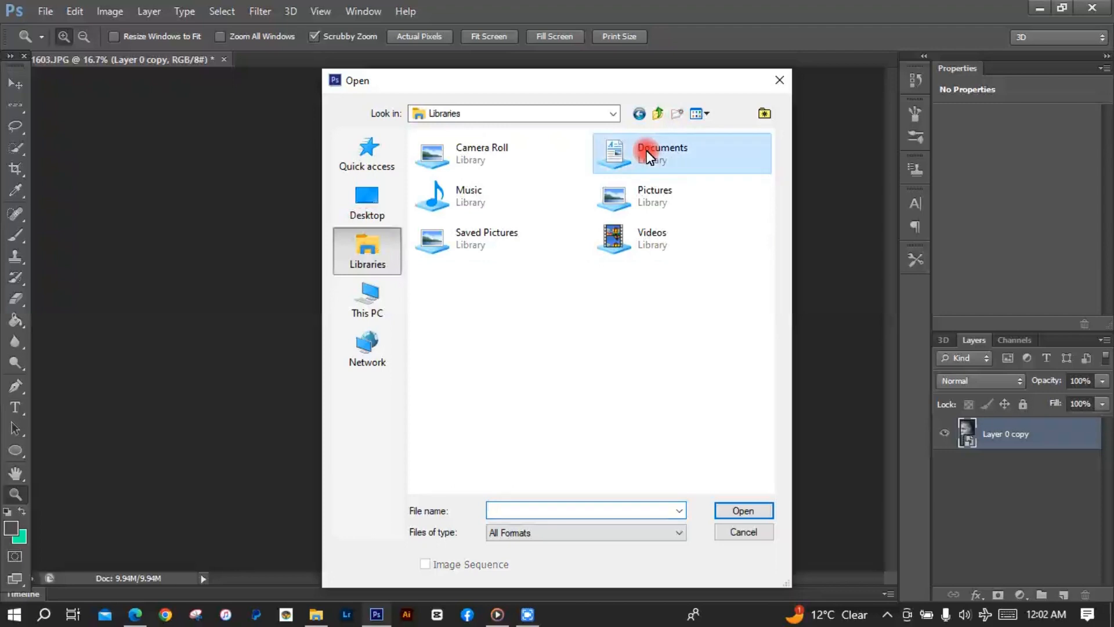
{"action": "double_click", "coordinate": [641, 145]}
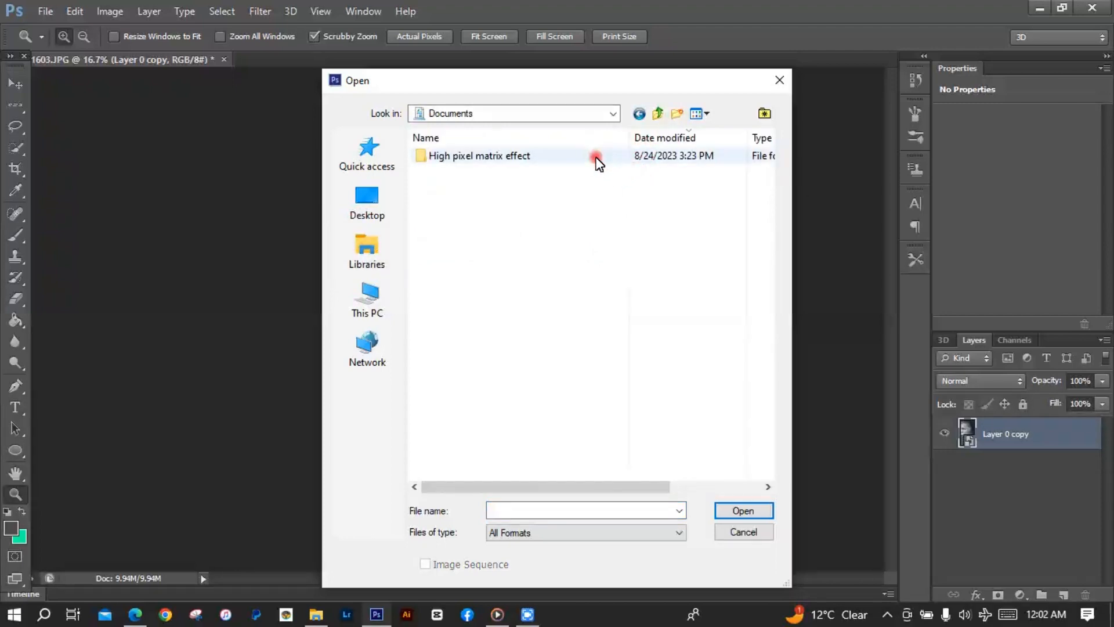
{"action": "left_click", "coordinate": [597, 160]}
{"action": "double_click", "coordinate": [596, 159]}
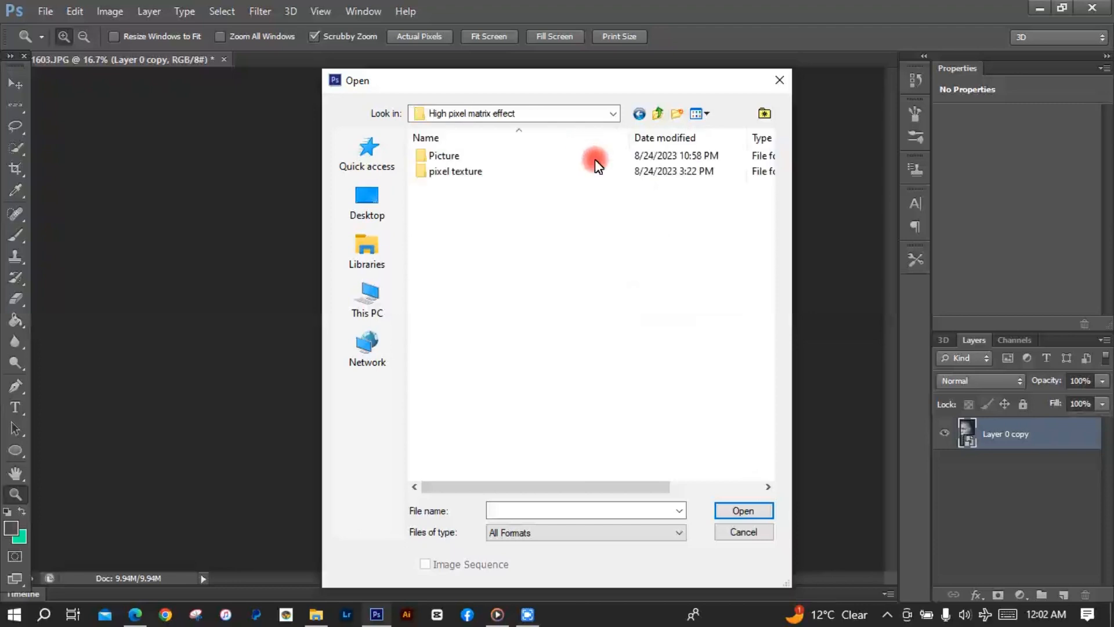
{"action": "double_click", "coordinate": [531, 168]}
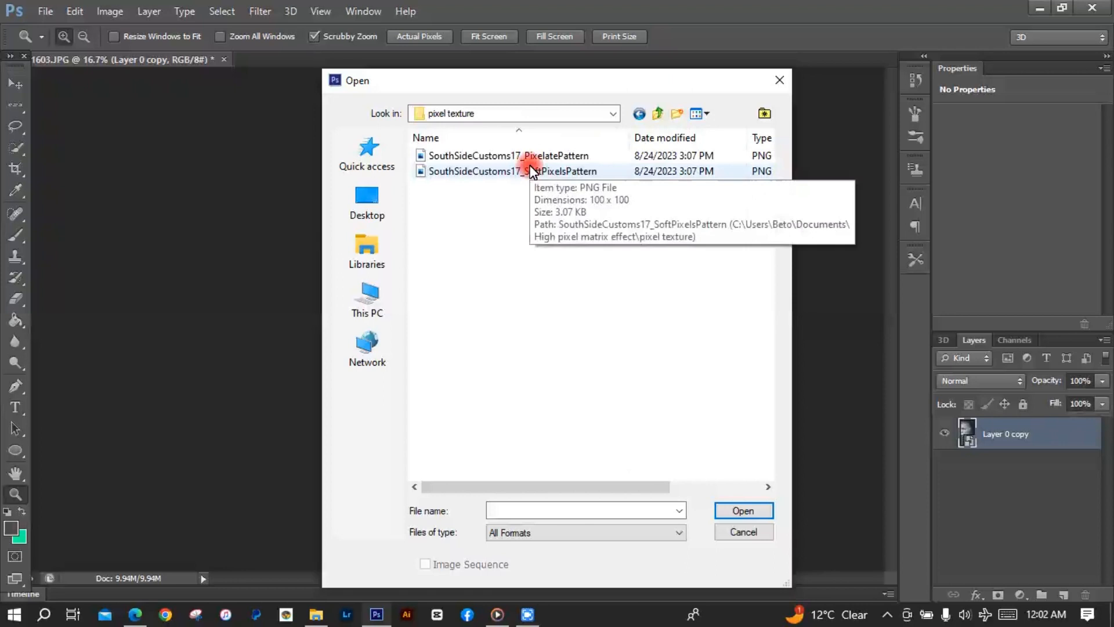
{"action": "left_click", "coordinate": [531, 157]}
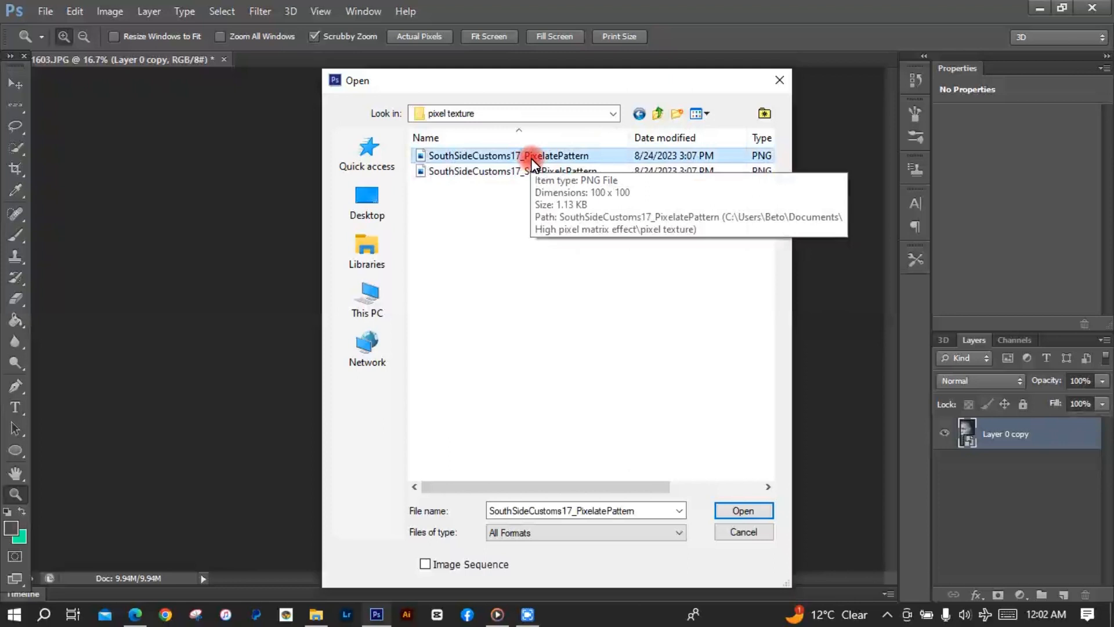
{"action": "left_click", "coordinate": [748, 512]}
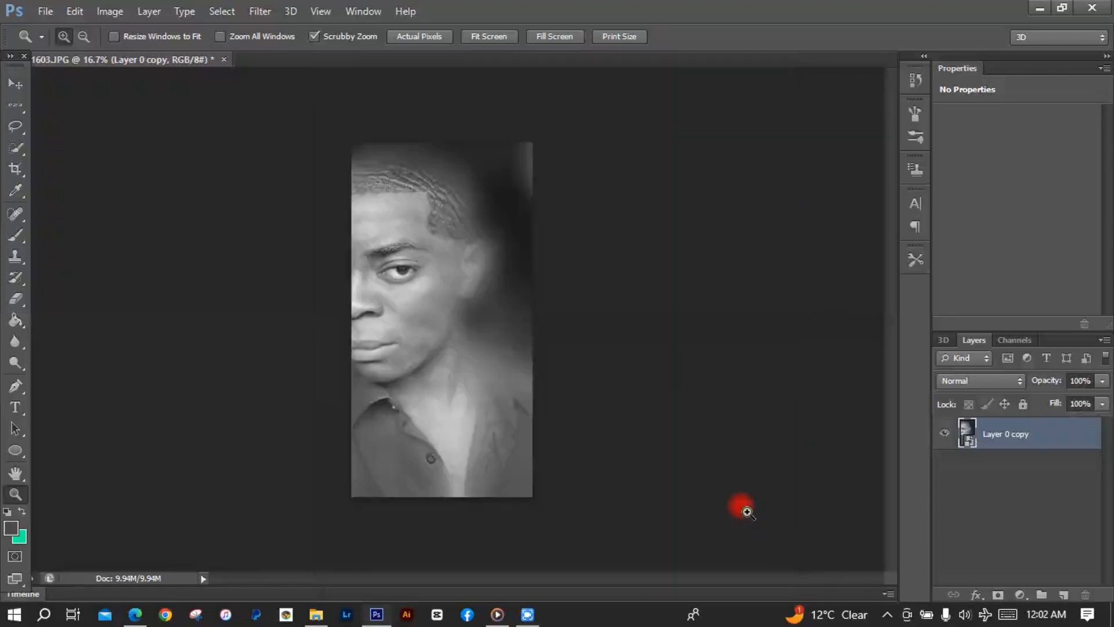
{"action": "left_click_drag", "start_coordinate": [59, 82], "coordinate": [297, 52]}
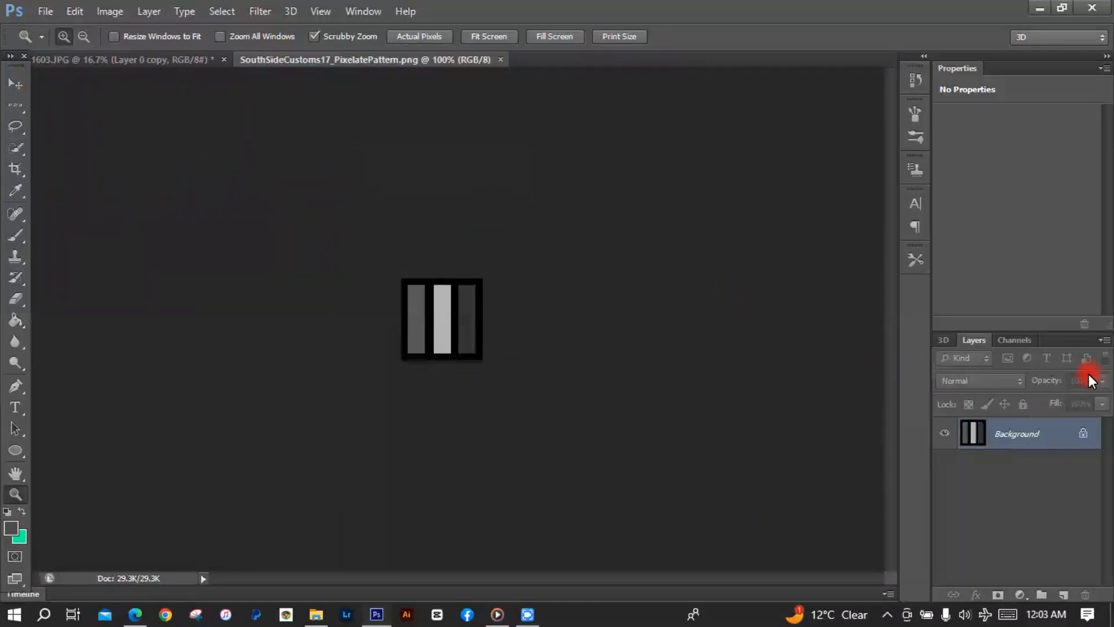
Convert the stripe texture's Background to a regular layer named Layer 0 and define the image as a pattern named "pixelate".
{"action": "double_click", "coordinate": [1048, 430]}
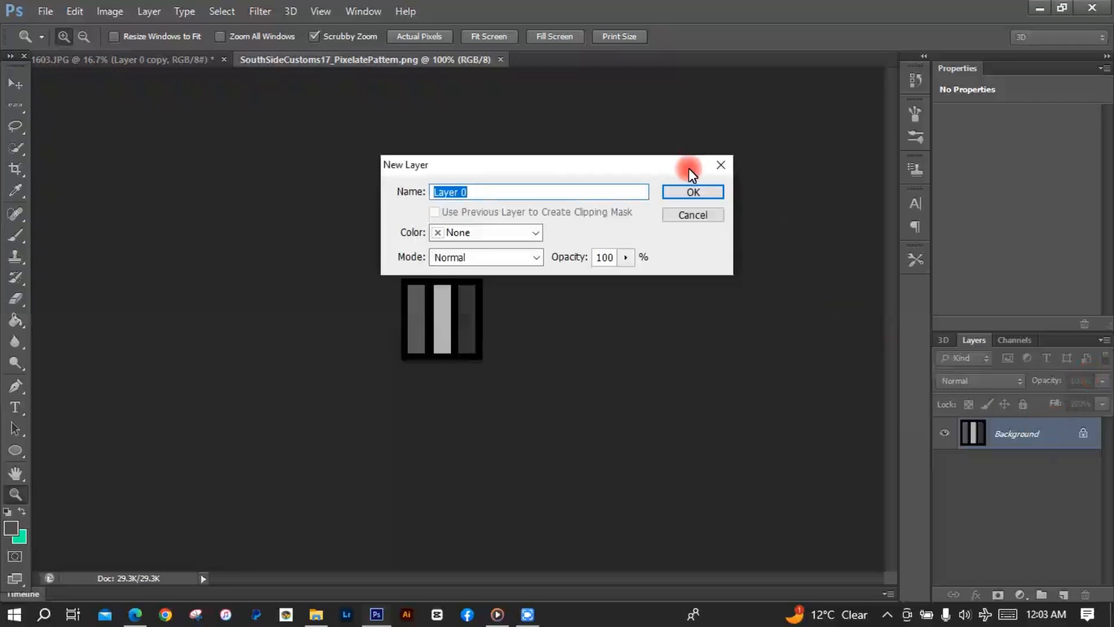
{"action": "left_click", "coordinate": [699, 193]}
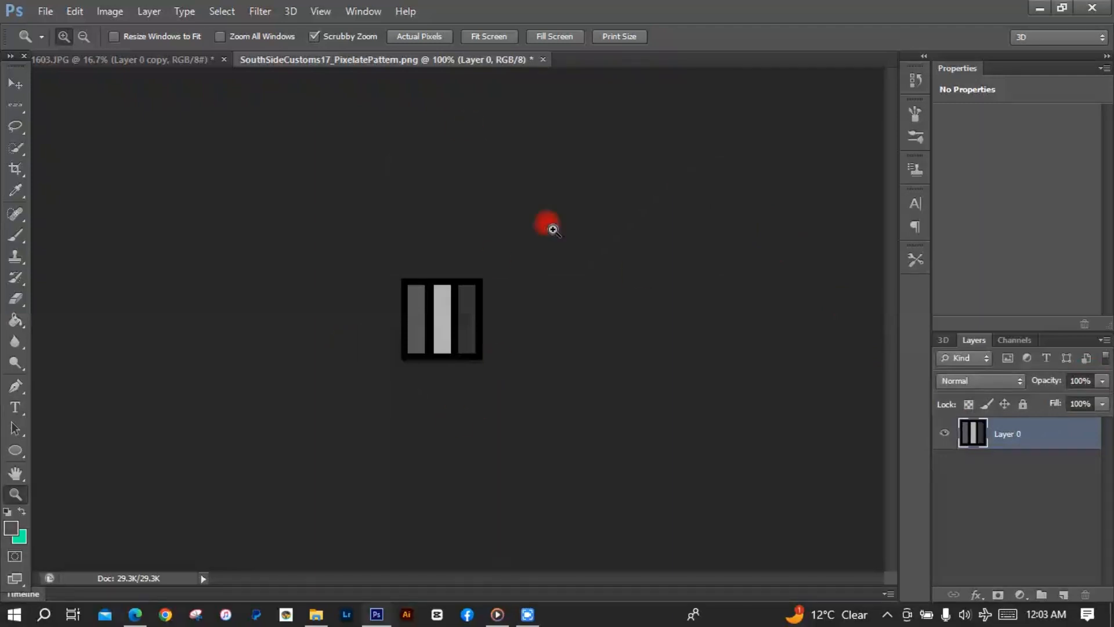
{"action": "left_click", "coordinate": [71, 9]}
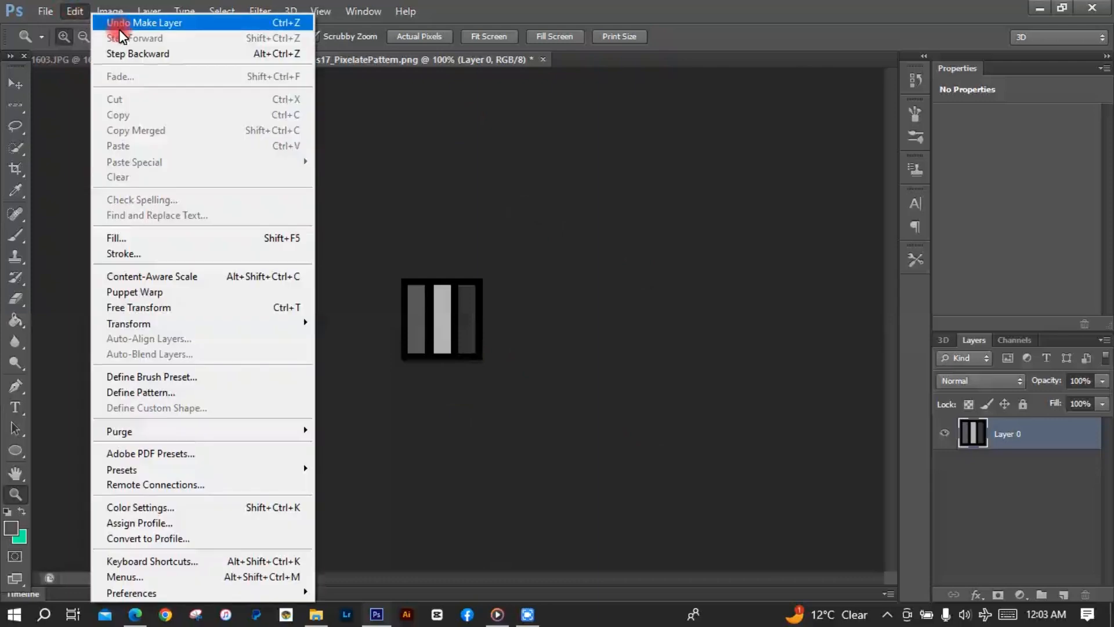
{"action": "left_click", "coordinate": [176, 392]}
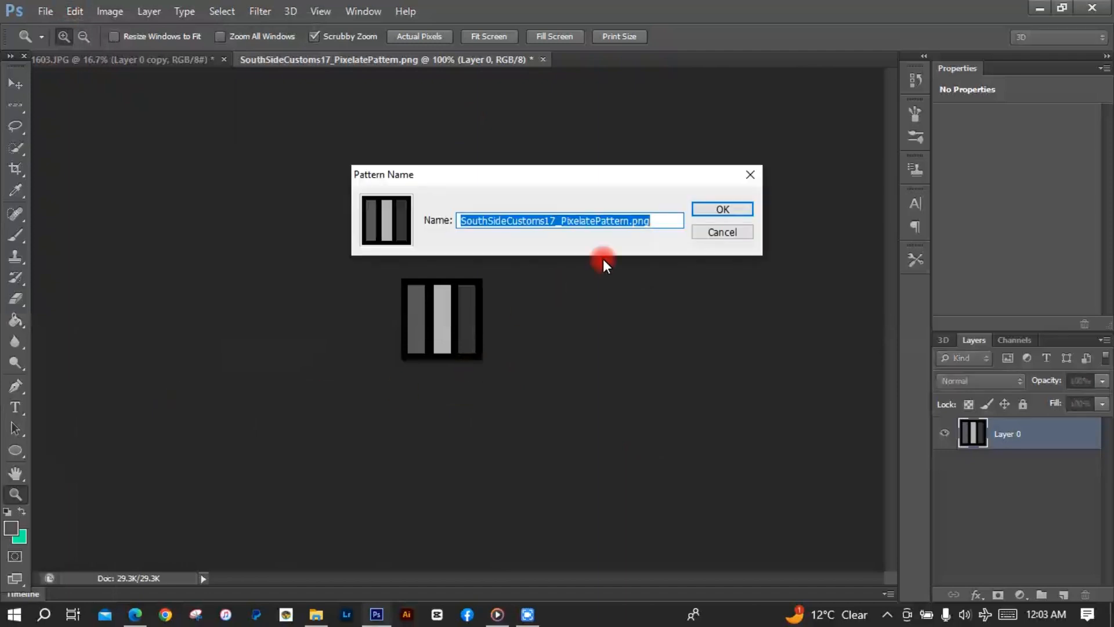
{"action": "left_click", "coordinate": [654, 220]}
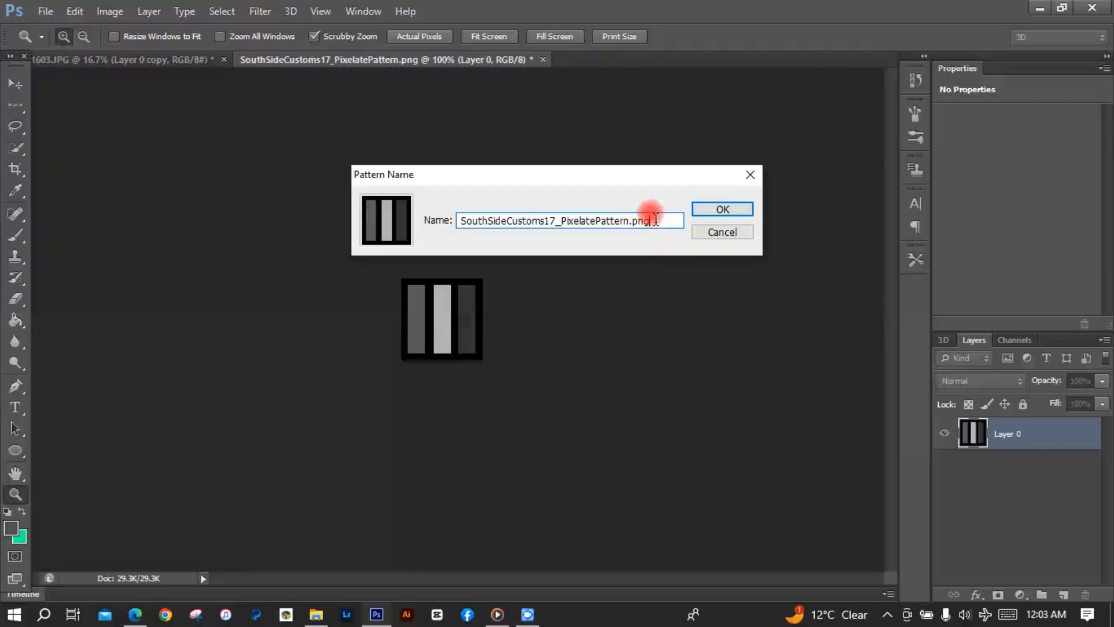
{"action": "key", "text": "BackSpace"}
{"action": "key", "text": "BackSpace"}
{"action": "key", "text": "BackSpace"}
{"action": "key", "text": "BackSpace"}
{"action": "key", "text": "BackSpace"}
{"action": "key", "text": "BackSpace"}
{"action": "key", "text": "BackSpace"}
{"action": "key", "text": "BackSpace"}
{"action": "key", "text": "BackSpace"}
{"action": "key", "text": "BackSpace"}
{"action": "key", "text": "BackSpace"}
{"action": "key", "text": "BackSpace"}
{"action": "key", "text": "BackSpace"}
{"action": "key", "text": "BackSpace"}
{"action": "key", "text": "BackSpace"}
{"action": "key", "text": "BackSpace"}
{"action": "key", "text": "BackSpace"}
{"action": "key", "text": "BackSpace"}
{"action": "key", "text": "BackSpace"}
{"action": "key", "text": "BackSpace"}
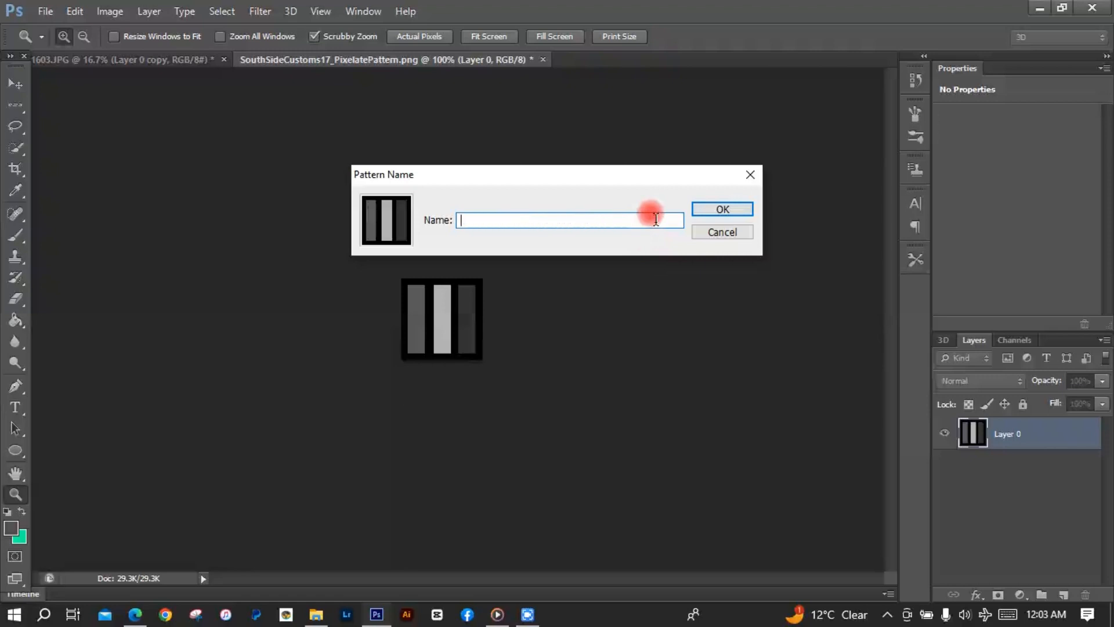
{"action": "type", "text": "pixe"}
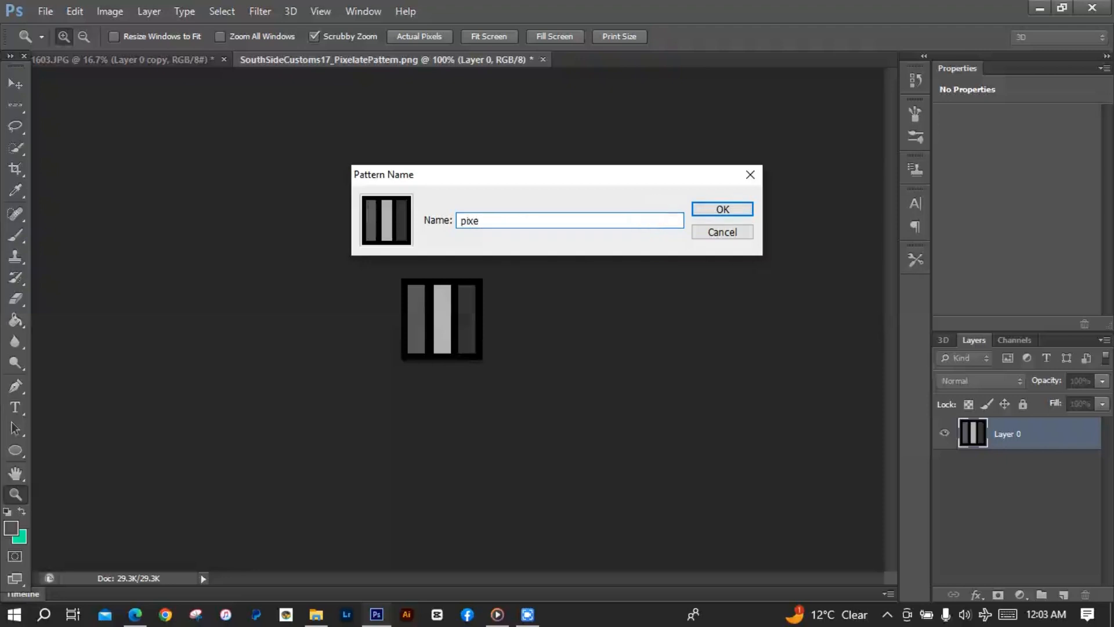
{"action": "type", "text": "late"}
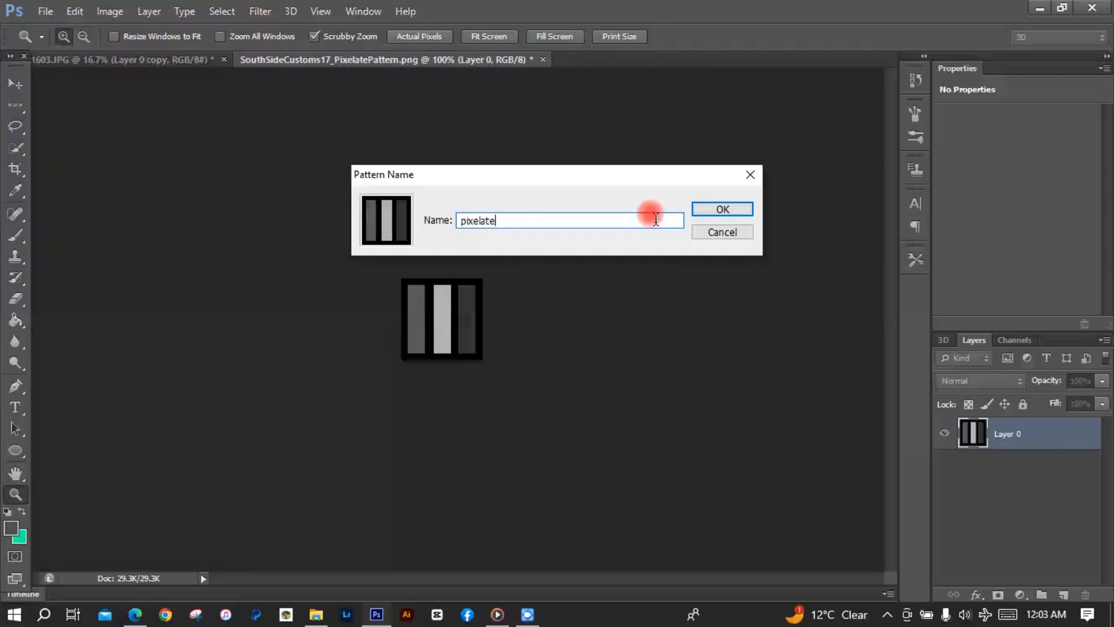
{"action": "left_click", "coordinate": [726, 211]}
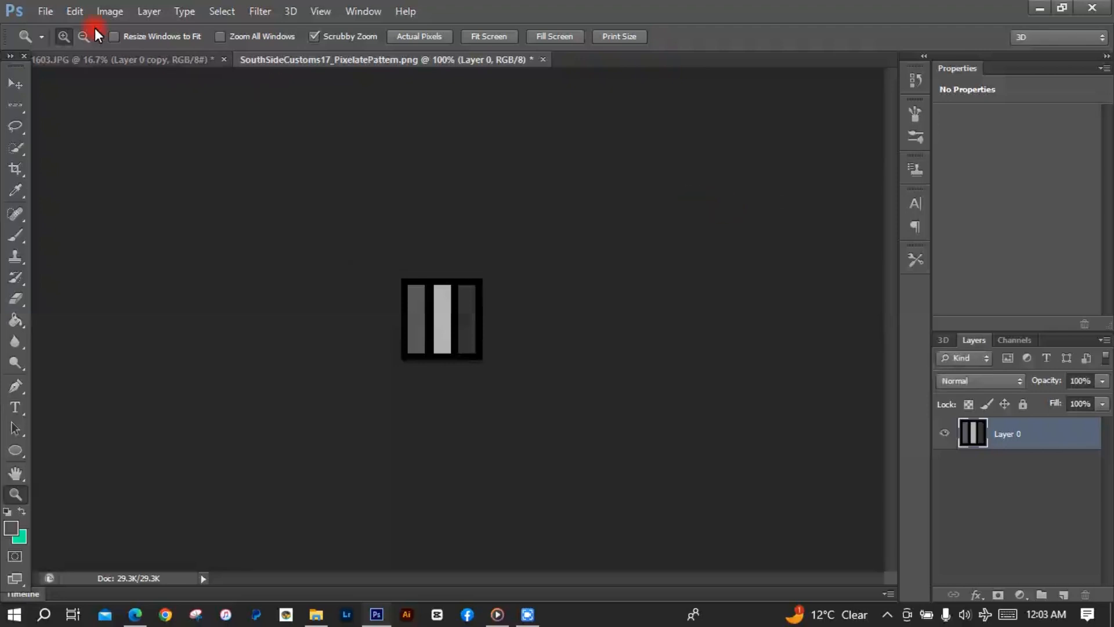
Open SouthSideCustoms17_SoftPixelsPattern from the pixel texture folder and dock its window with the other open documents.
{"action": "left_click", "coordinate": [46, 11]}
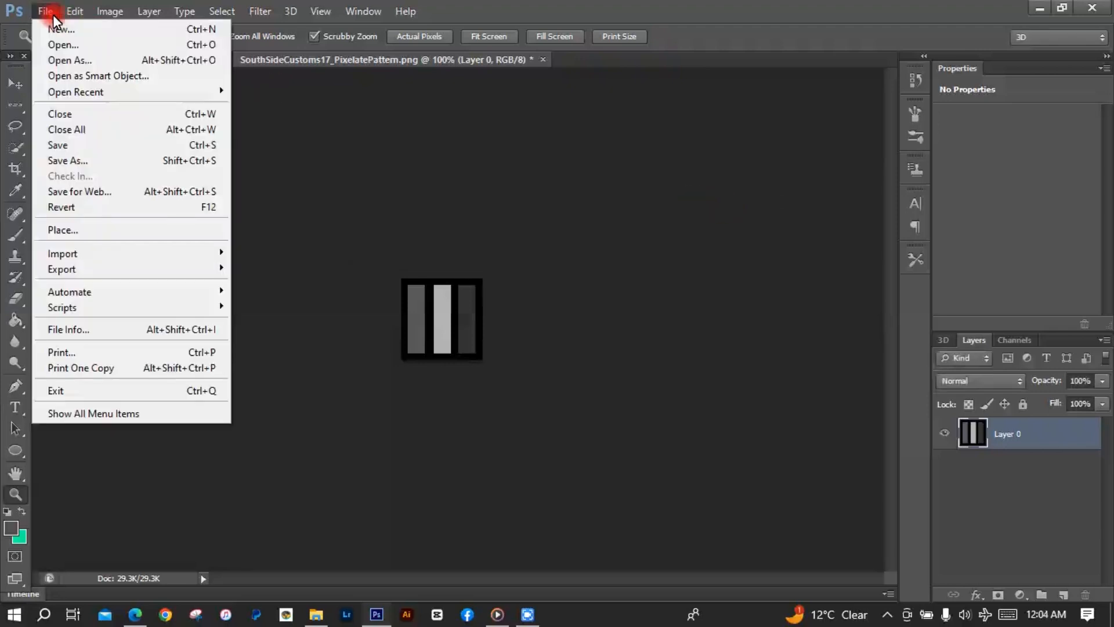
{"action": "left_click", "coordinate": [67, 42]}
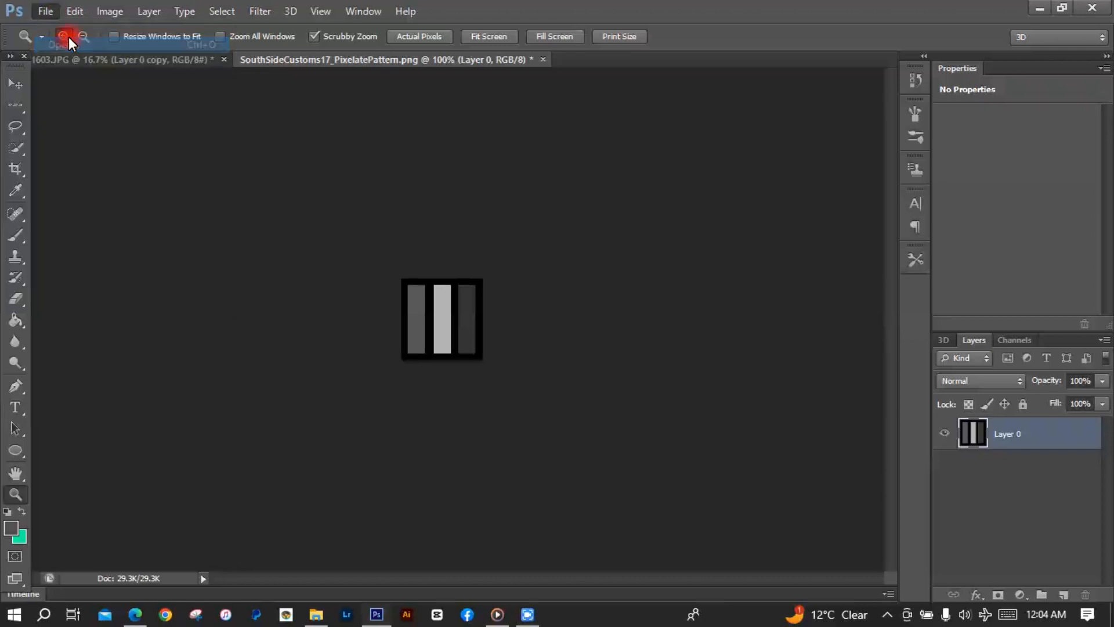
{"action": "left_click", "coordinate": [536, 194]}
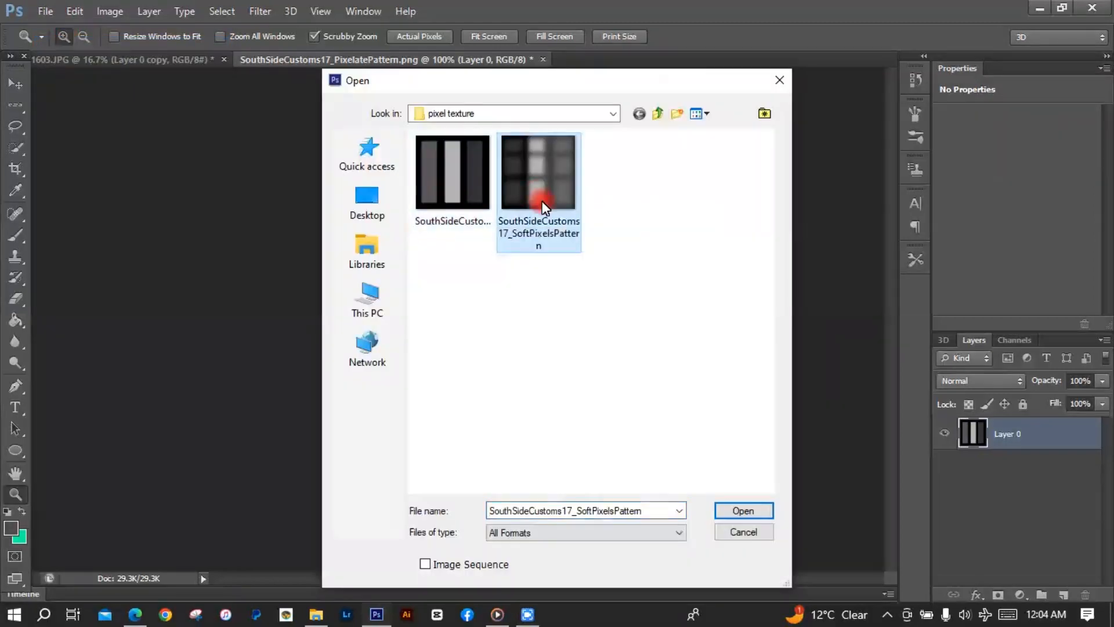
{"action": "left_click", "coordinate": [753, 511]}
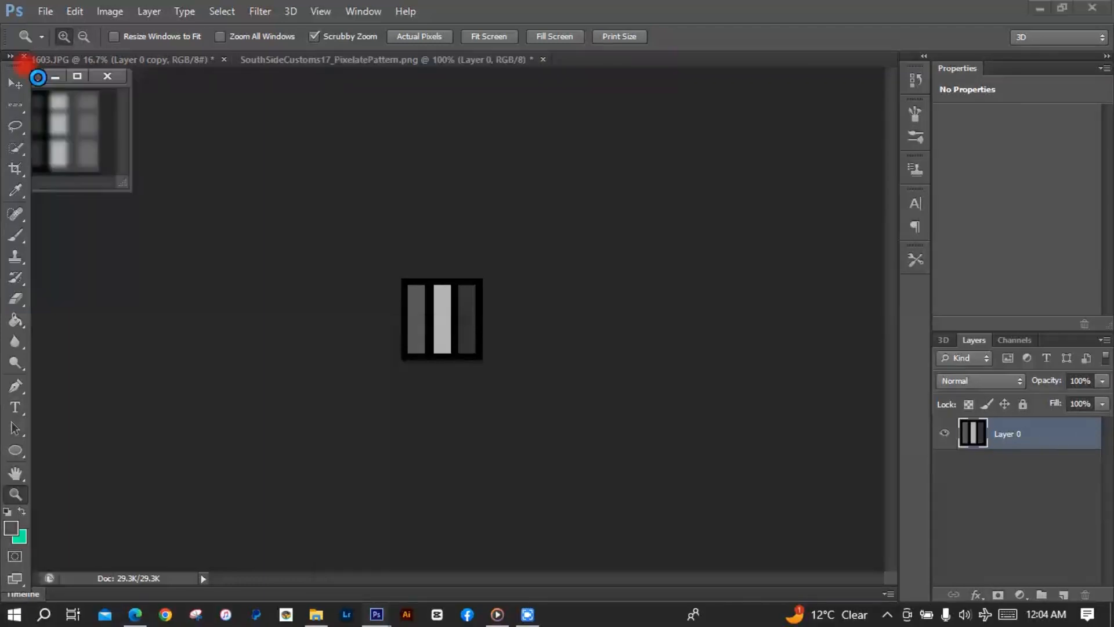
{"action": "left_click_drag", "start_coordinate": [39, 78], "coordinate": [309, 57]}
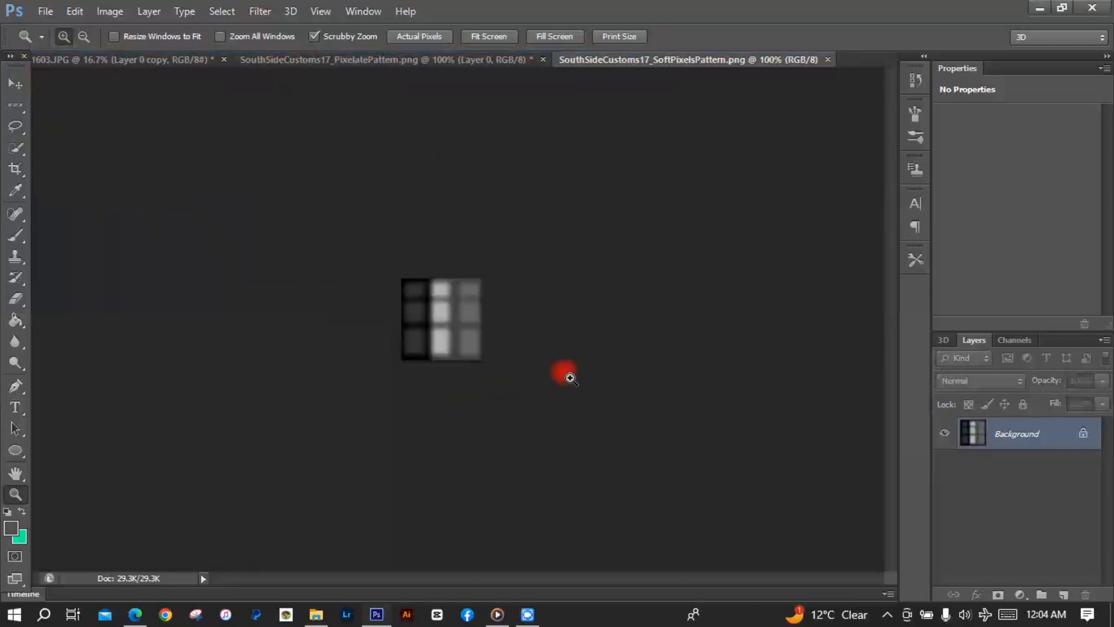
Define the soft pixels texture as a pattern named "pixelate soft".
{"action": "left_click", "coordinate": [73, 11]}
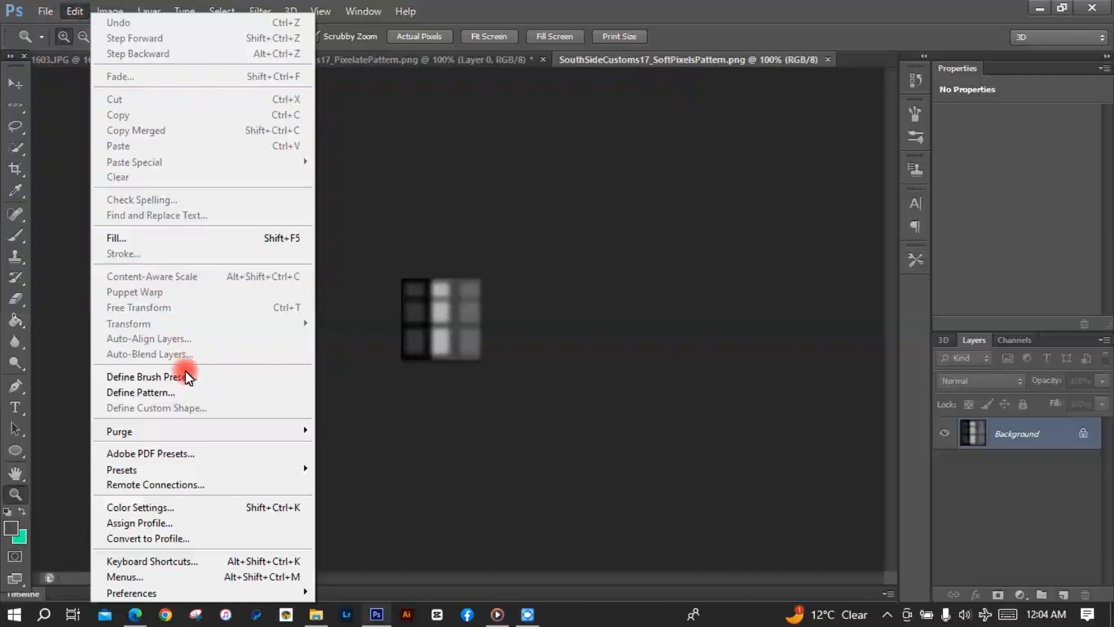
{"action": "left_click", "coordinate": [187, 392]}
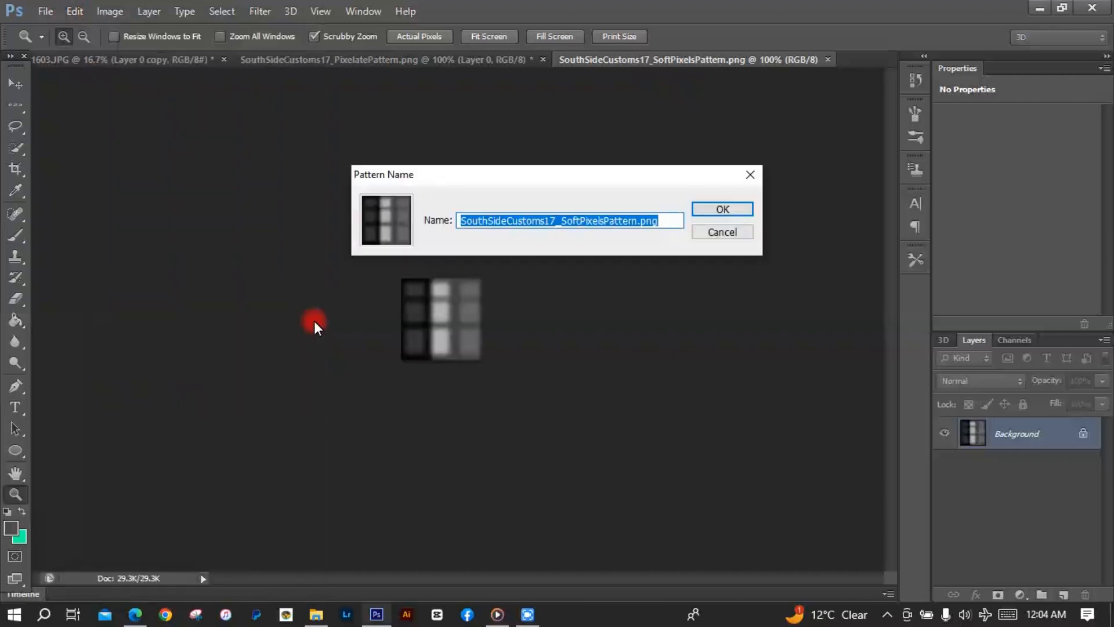
{"action": "key", "text": "BackSpace"}
{"action": "type", "text": "pi"}
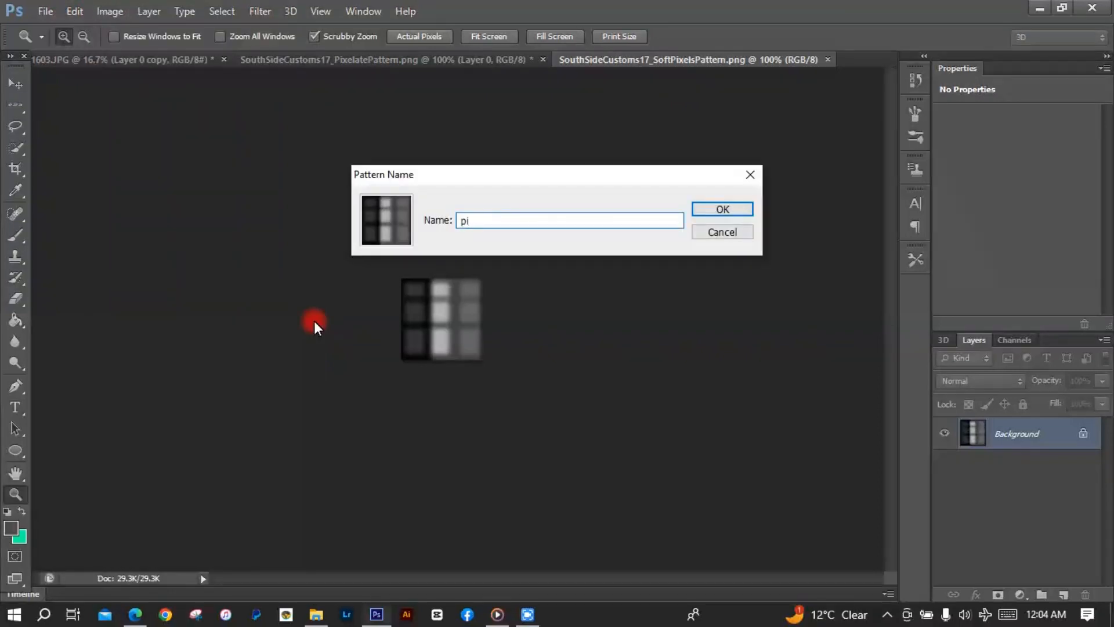
{"action": "type", "text": "xelate soft"}
{"action": "left_click", "coordinate": [740, 214]}
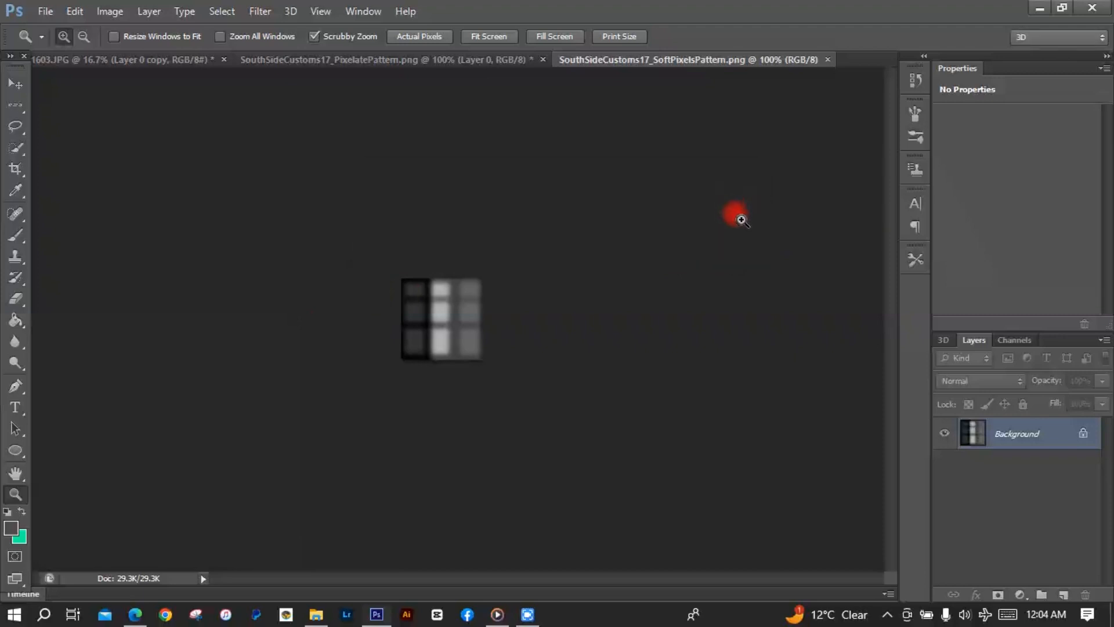
Apply a Mosaic filter with a cell size of 25 square to the portrait smart object in IMG_1603.JPG.
{"action": "left_click", "coordinate": [155, 58]}
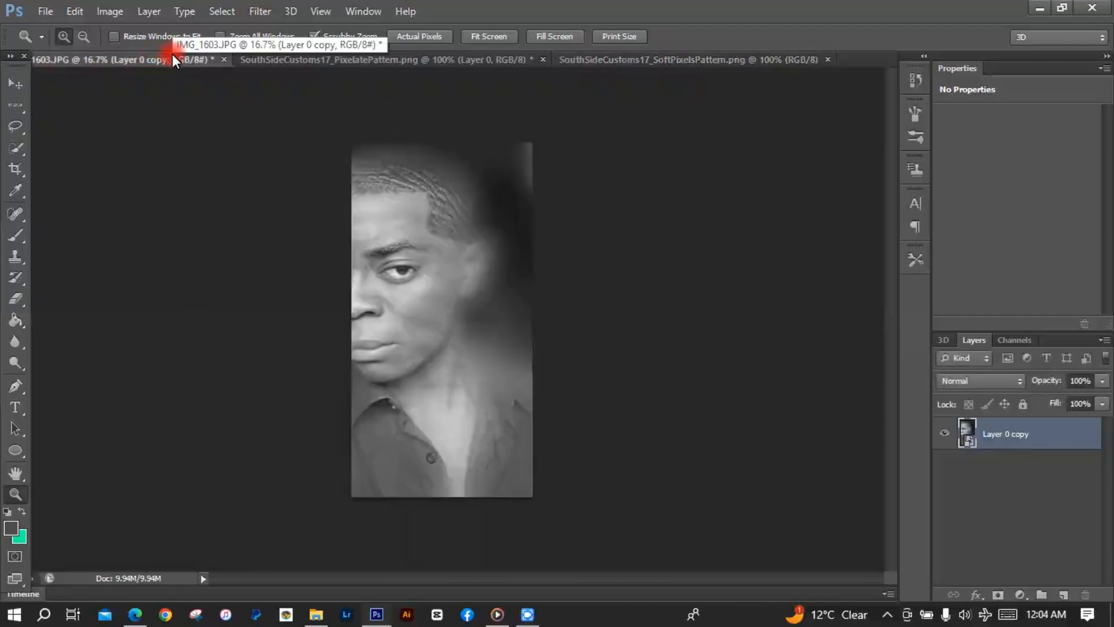
{"action": "left_click", "coordinate": [259, 11]}
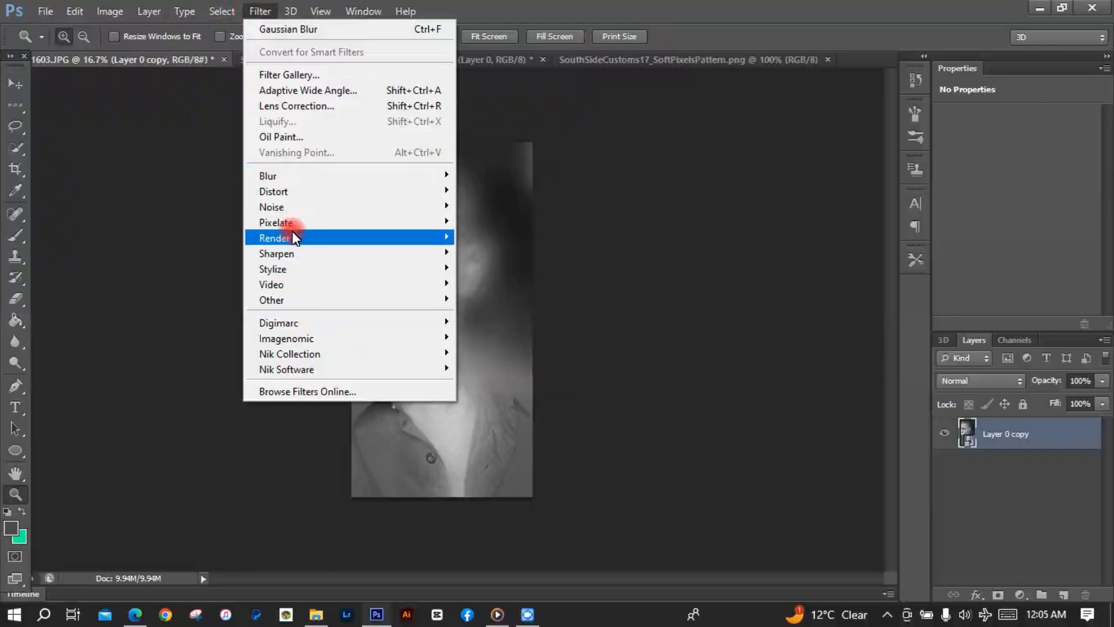
{"action": "mouse_move", "coordinate": [297, 222]}
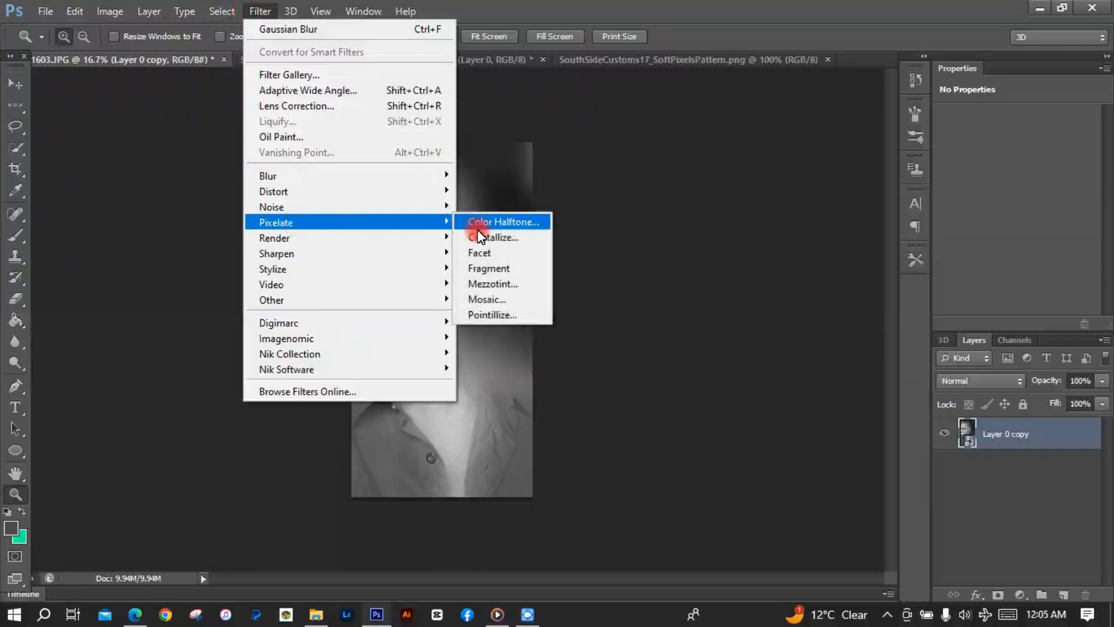
{"action": "left_click", "coordinate": [495, 301]}
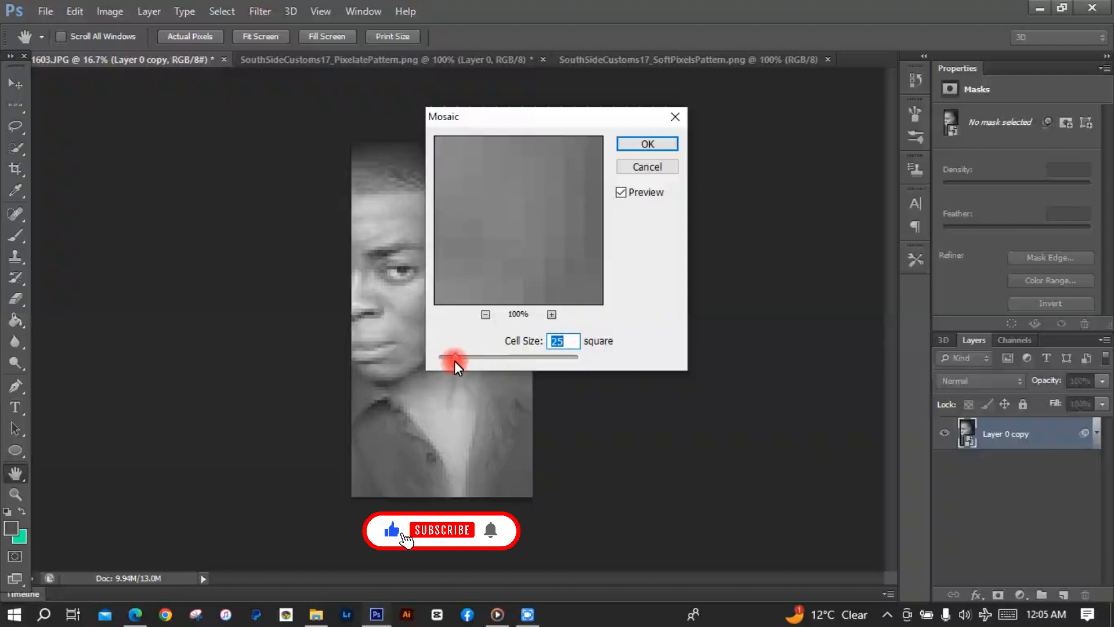
{"action": "left_click", "coordinate": [639, 147]}
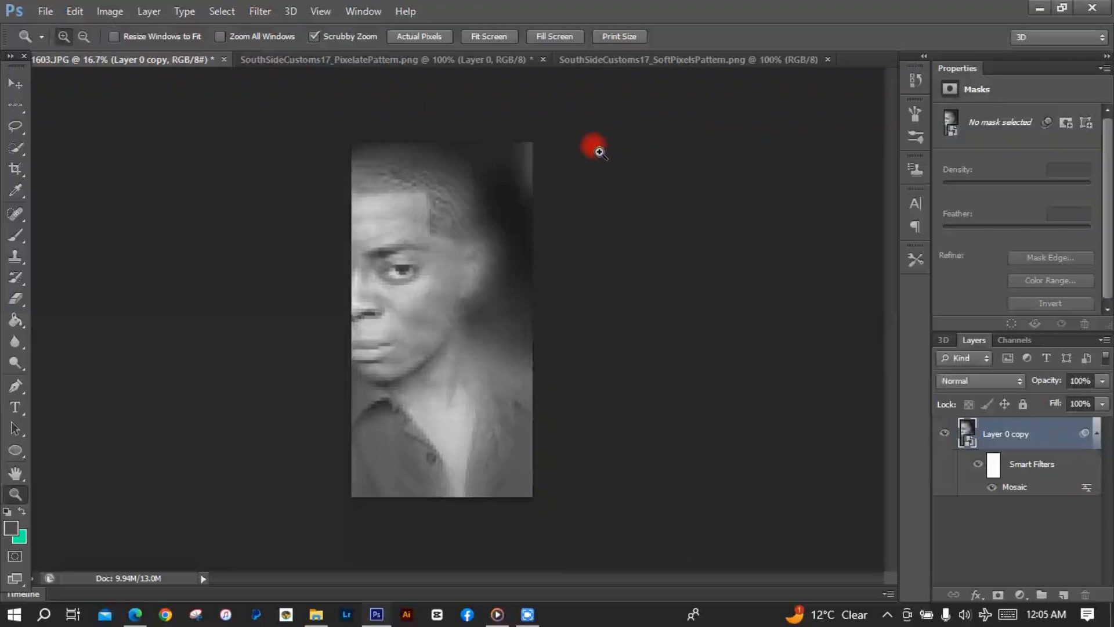
Add a layer mask to Layer 0 copy and a Pattern Overlay using the striped "pixelate" pattern.
{"action": "left_click", "coordinate": [998, 594]}
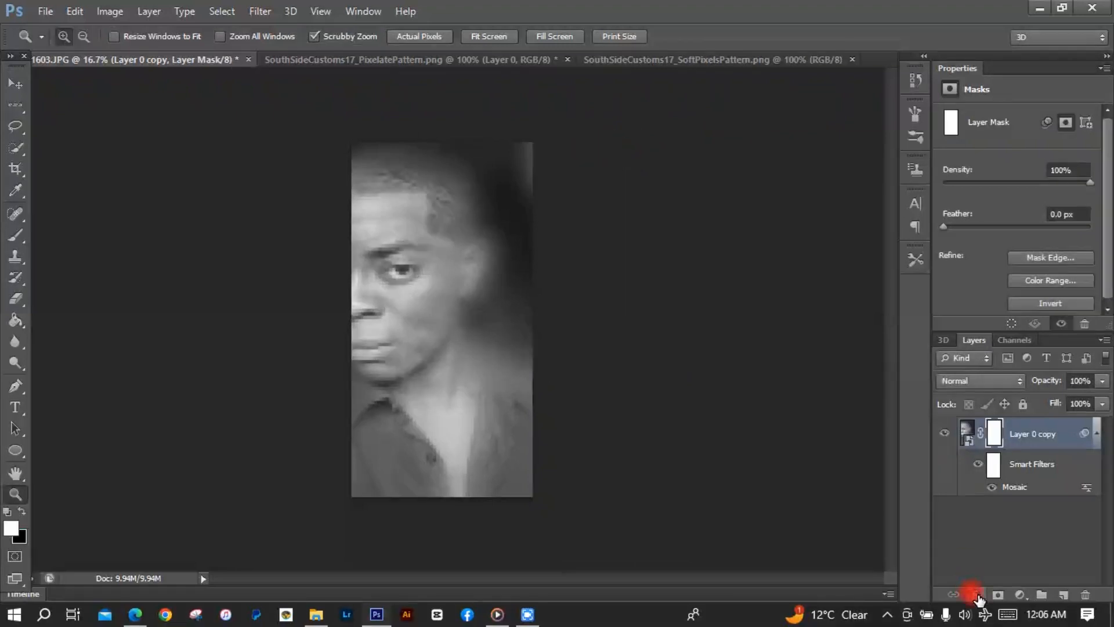
{"action": "left_click", "coordinate": [977, 594]}
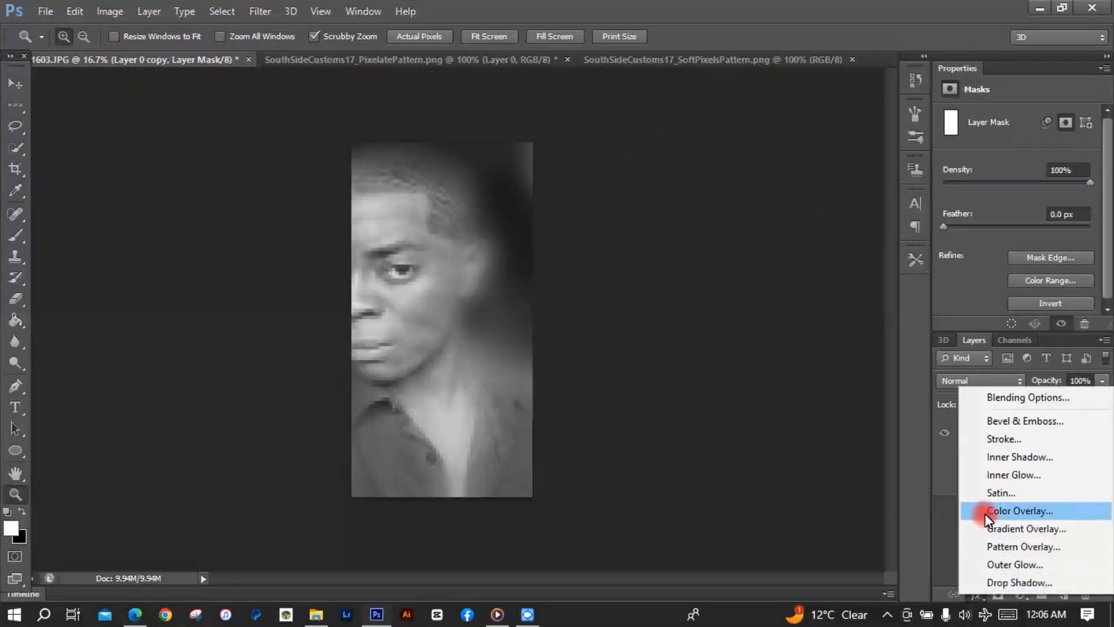
{"action": "left_click", "coordinate": [993, 549]}
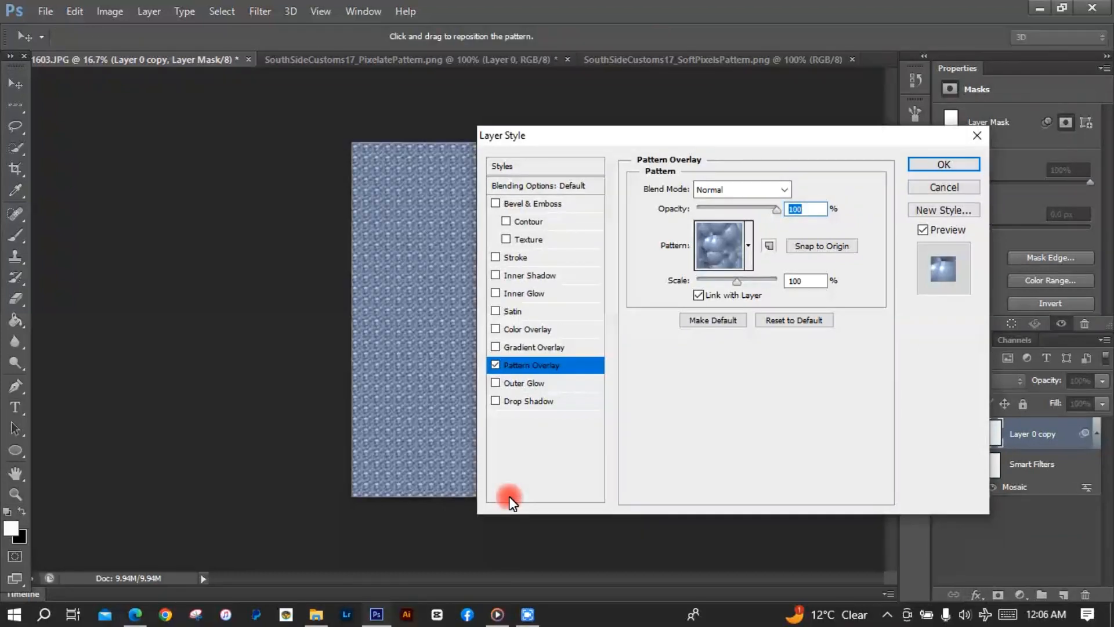
{"action": "left_click", "coordinate": [750, 259]}
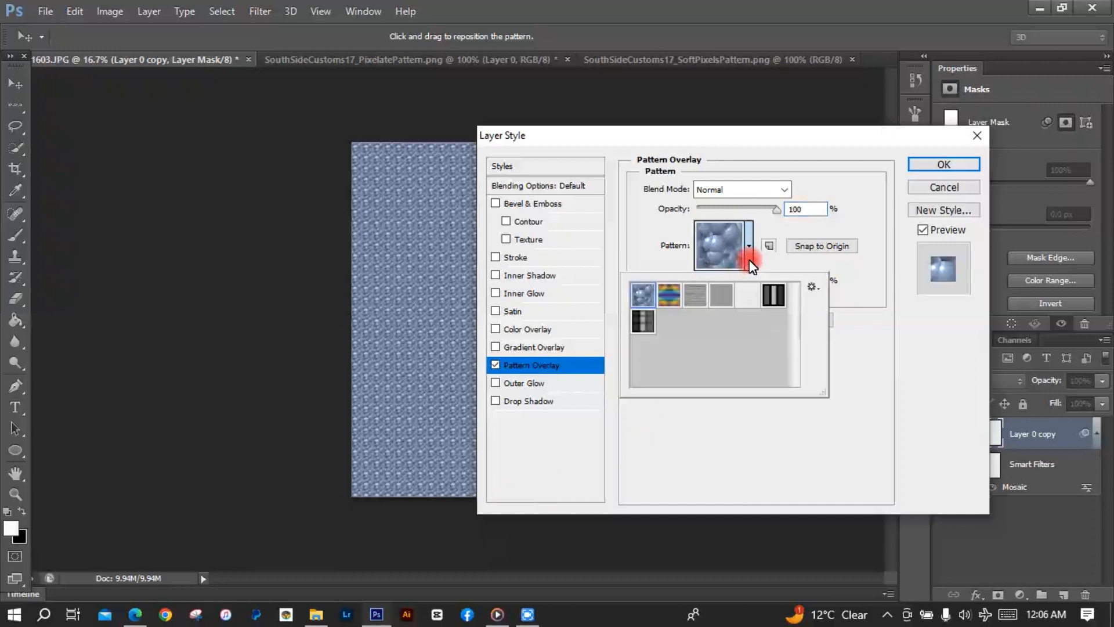
{"action": "left_click", "coordinate": [772, 296]}
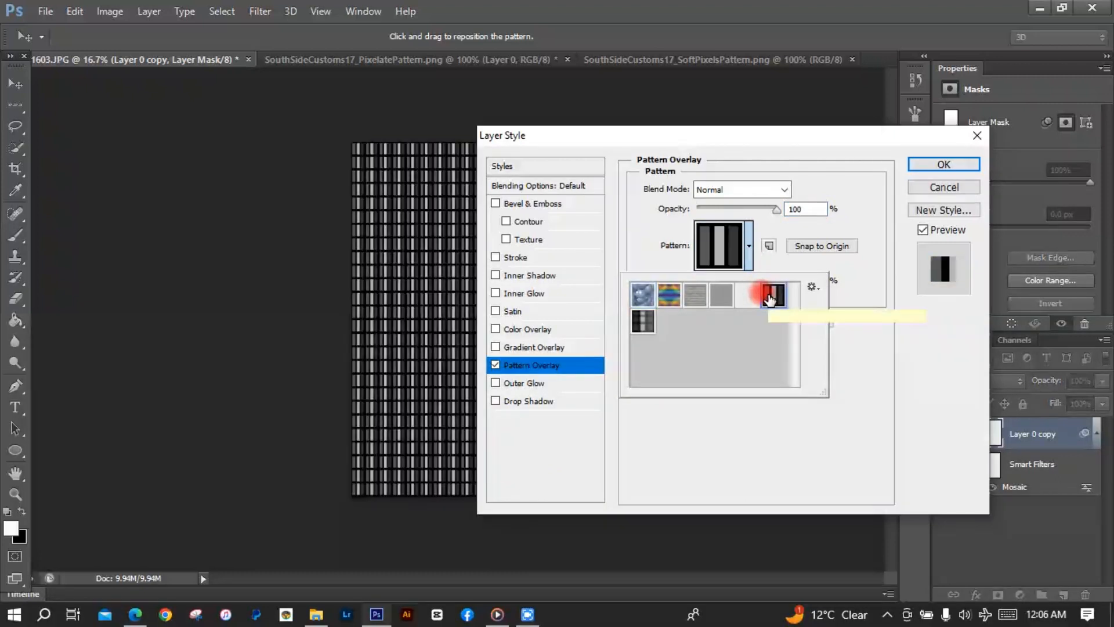
{"action": "left_click", "coordinate": [846, 379]}
Scale the pattern overlay to 25% and set its blend mode to Hard Mix at 100% opacity.
{"action": "left_click", "coordinate": [805, 281]}
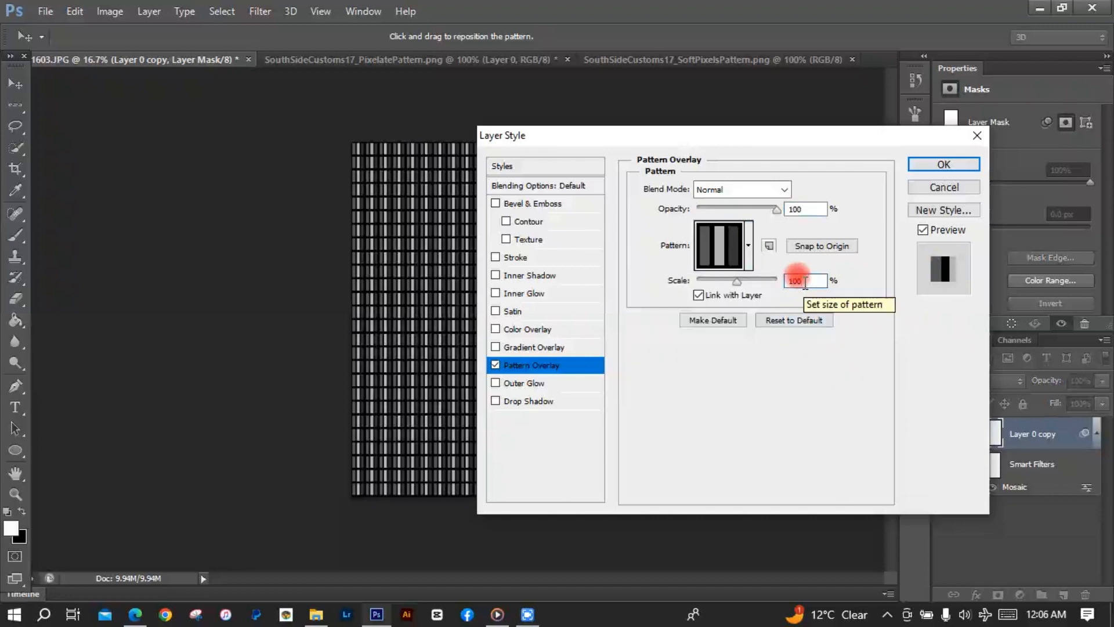
{"action": "type", "text": "1"}
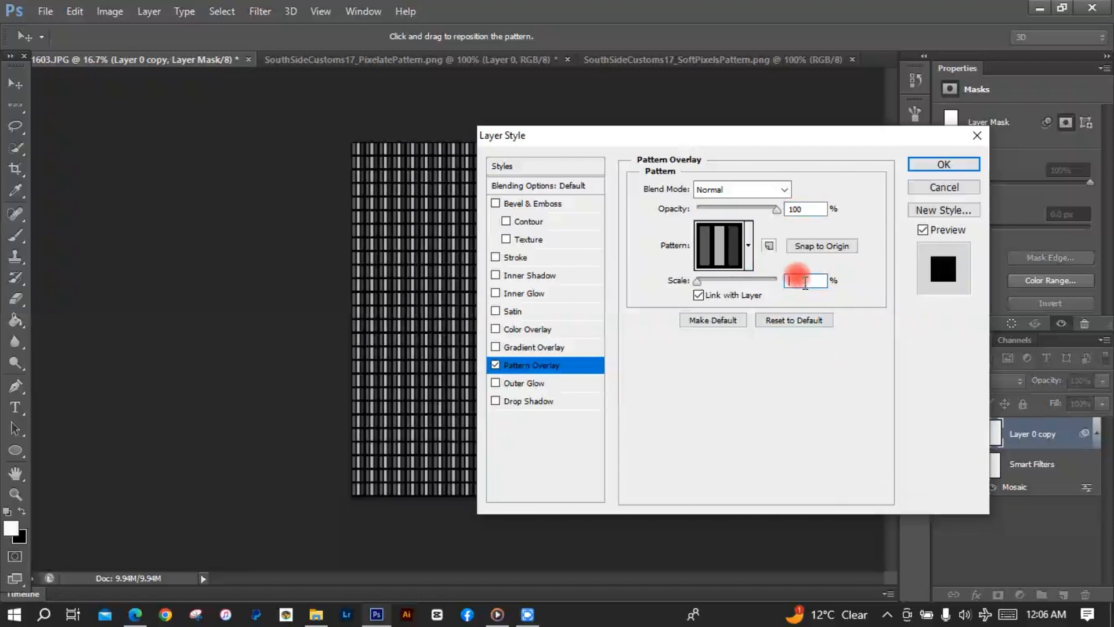
{"action": "type", "text": "25"}
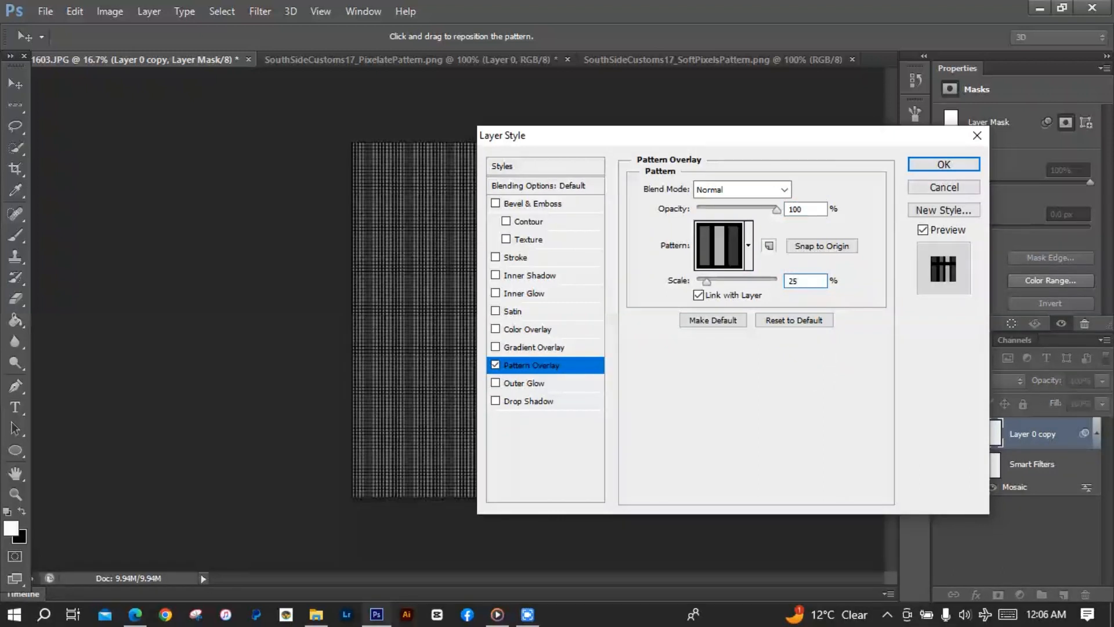
{"action": "left_click", "coordinate": [784, 190]}
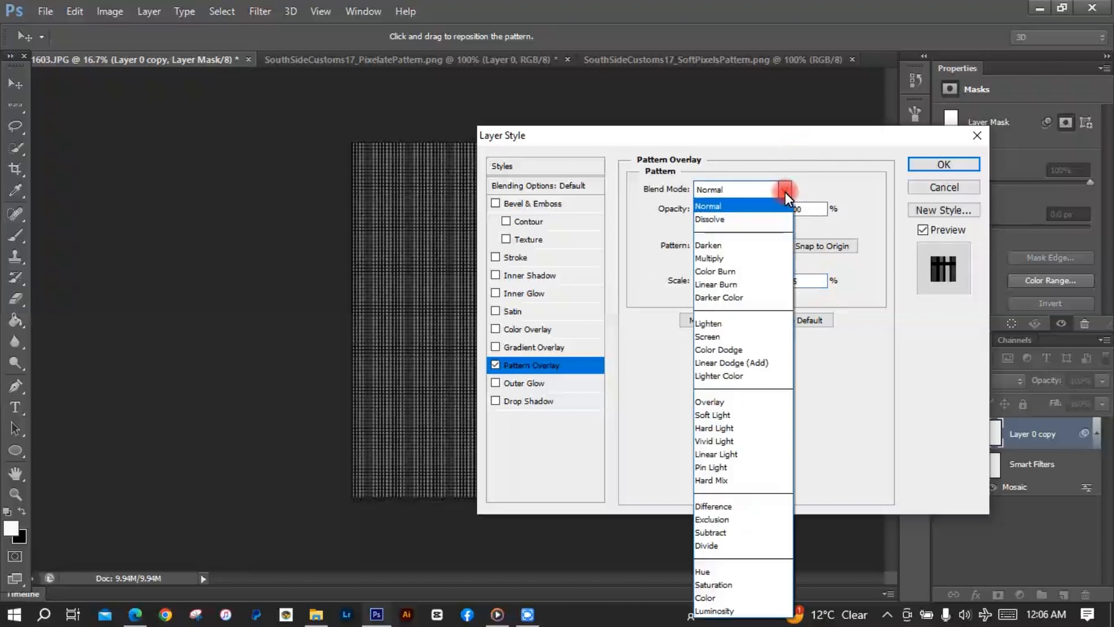
{"action": "left_click", "coordinate": [722, 478]}
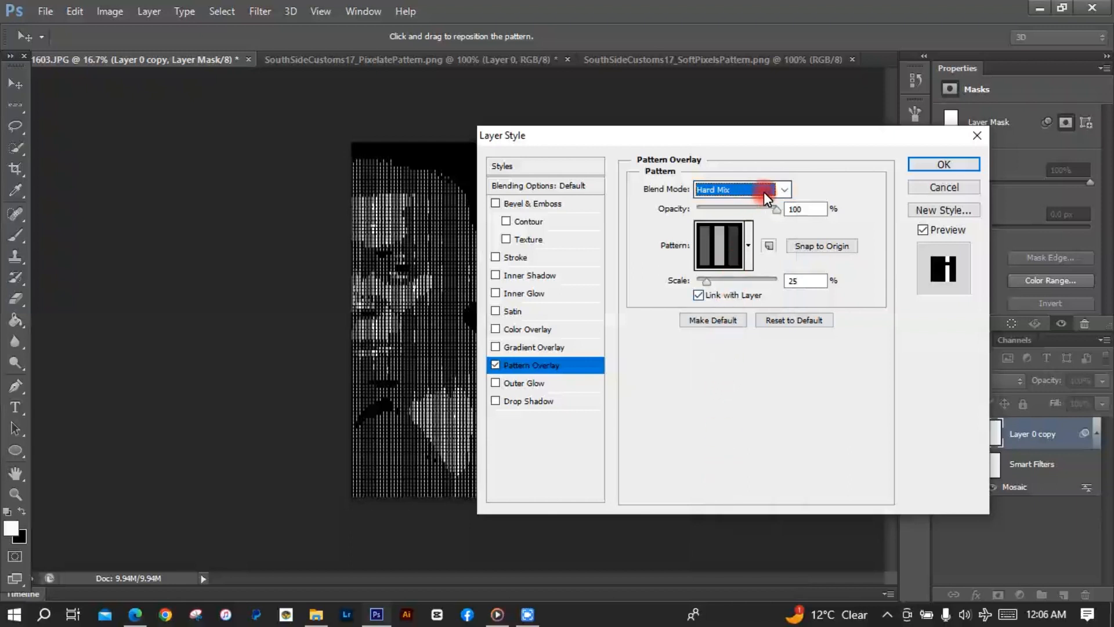
{"action": "left_click_drag", "start_coordinate": [775, 210], "coordinate": [761, 211]}
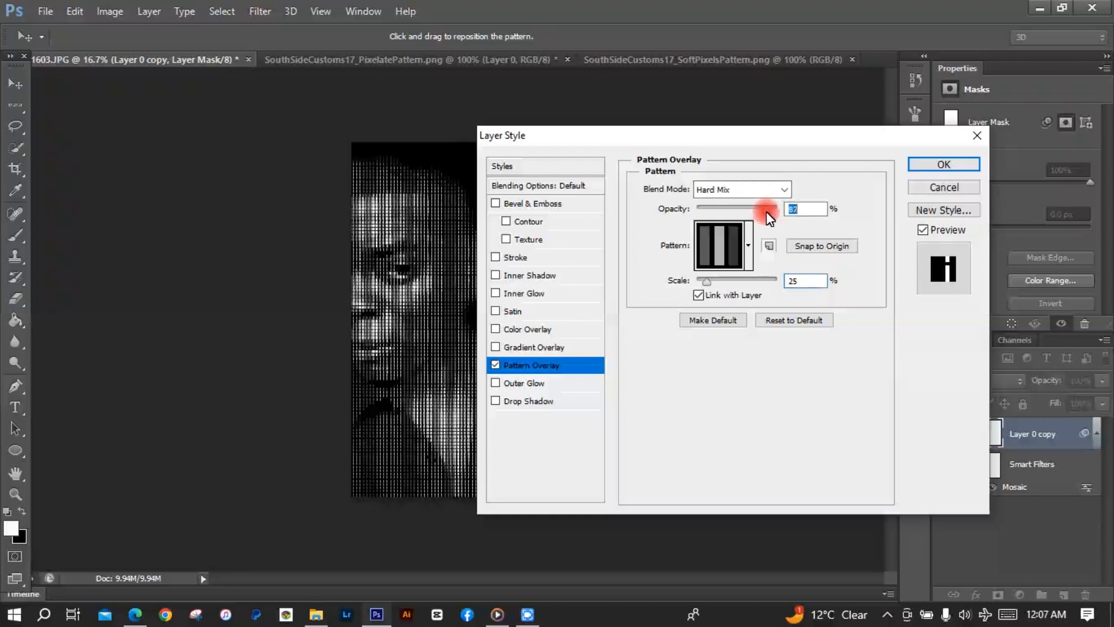
{"action": "left_click_drag", "start_coordinate": [766, 211], "coordinate": [782, 208]}
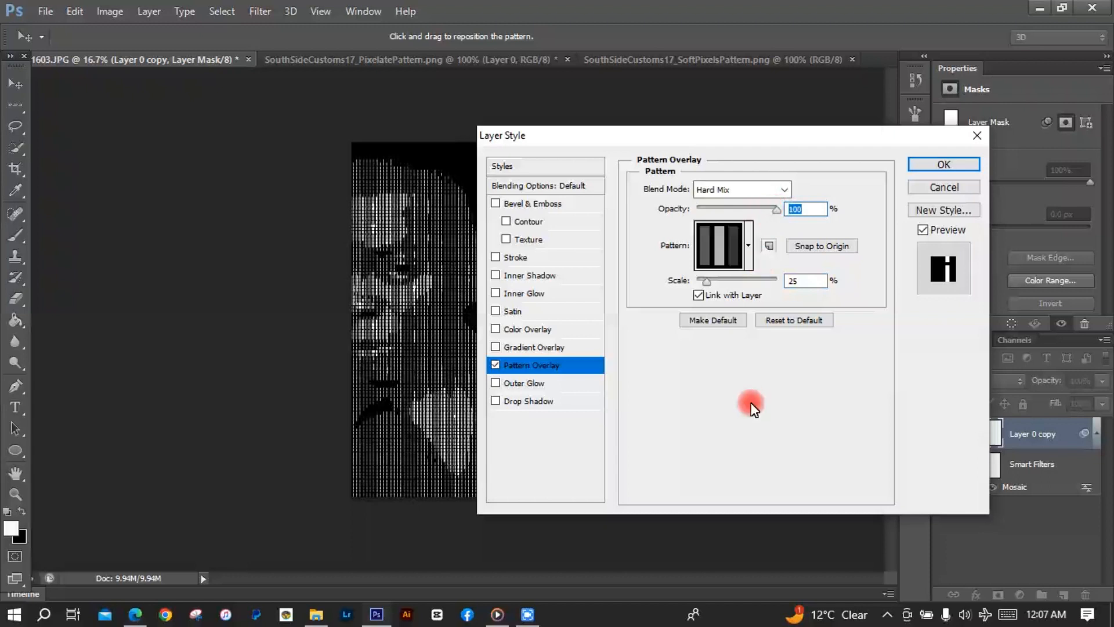
{"action": "left_click", "coordinate": [925, 166]}
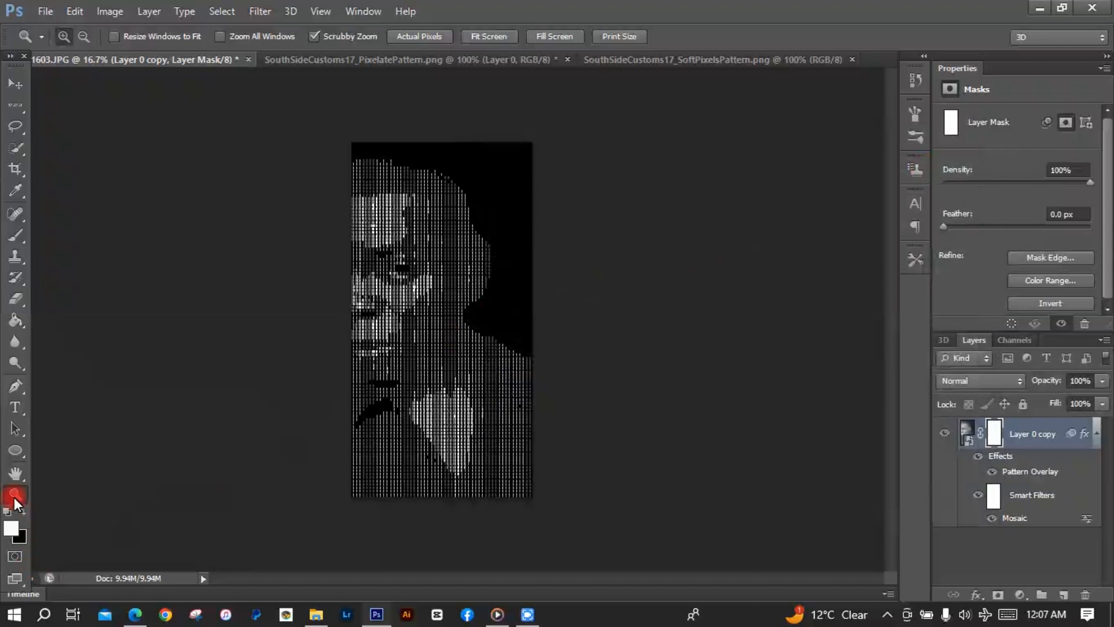
Swap the pattern in Layer 0 copy's Pattern Overlay for the "pixelate soft" pattern.
{"action": "left_click", "coordinate": [401, 393]}
{"action": "left_click", "coordinate": [402, 393]}
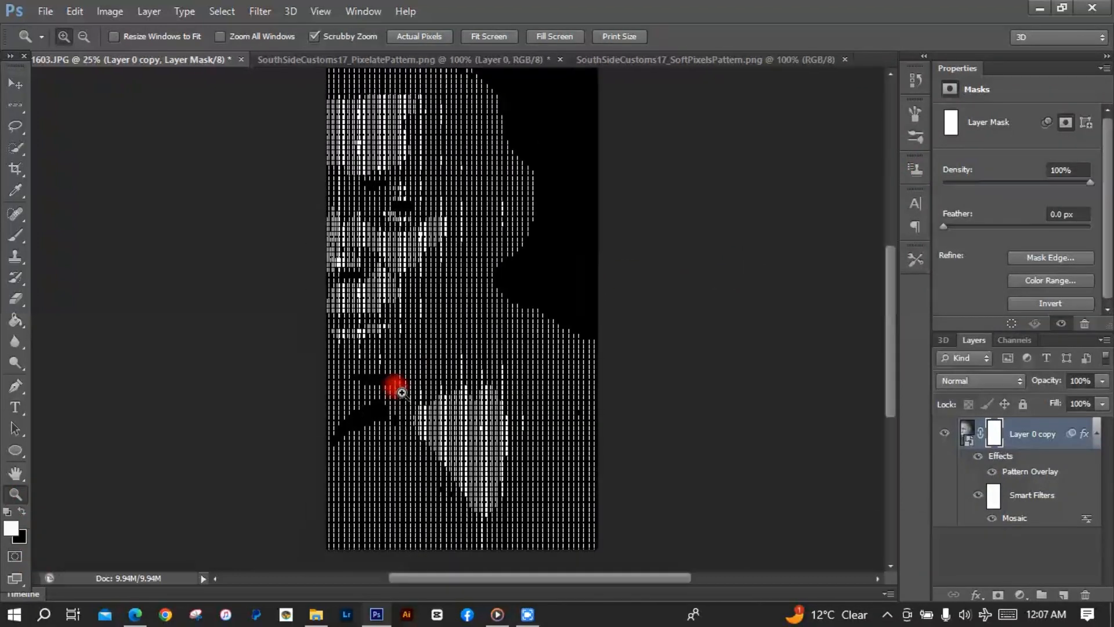
{"action": "left_click", "coordinate": [402, 393]}
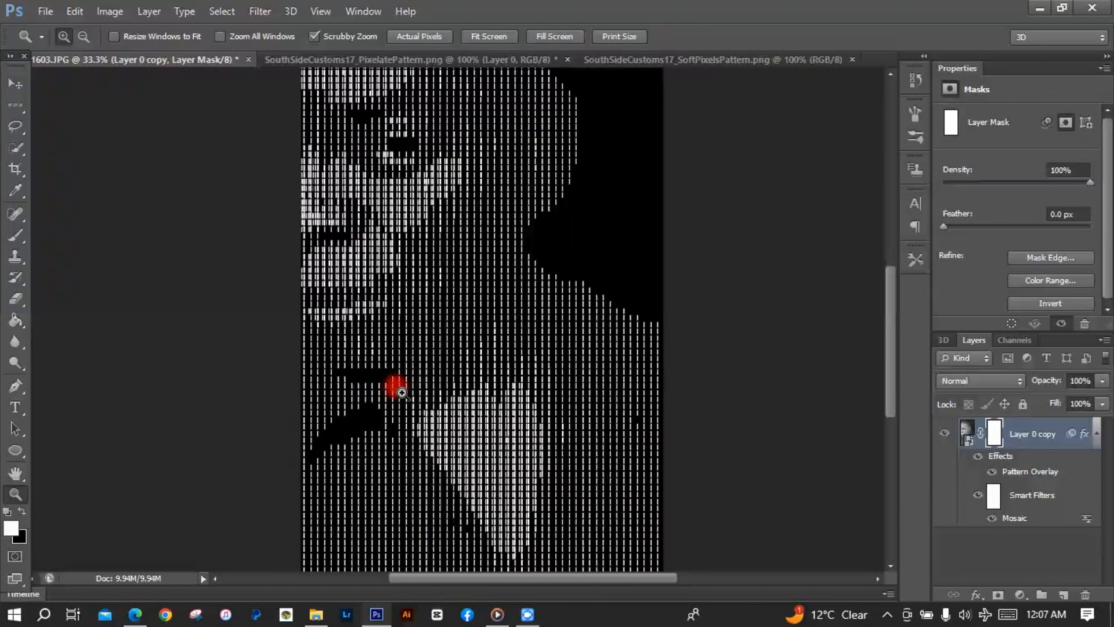
{"action": "scroll", "coordinate": [401, 393], "scroll_direction": "up", "scroll_amount": 4}
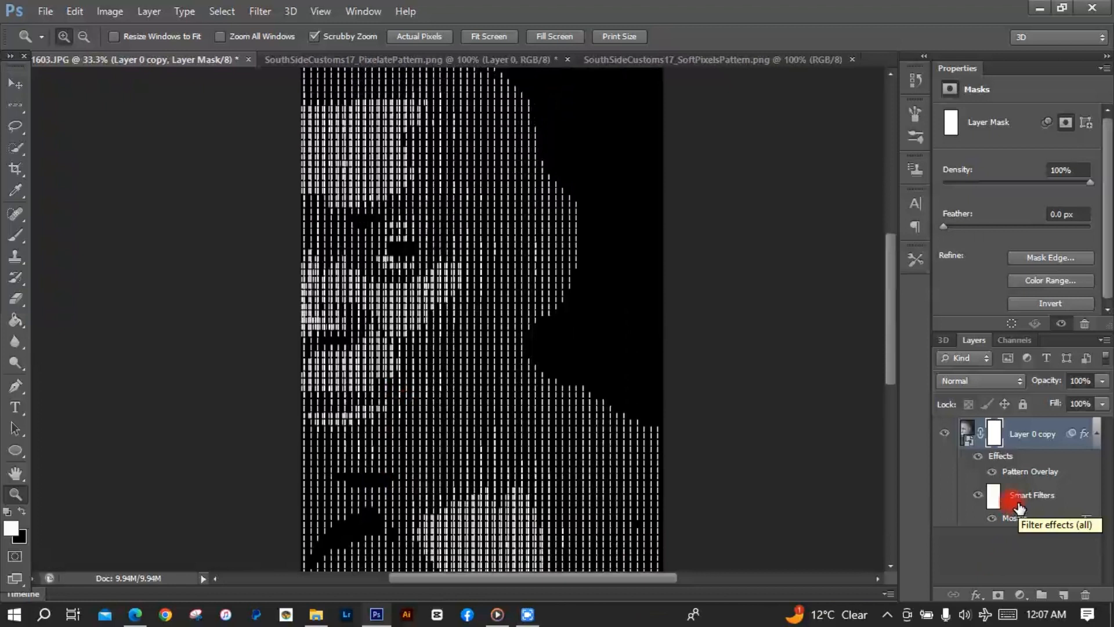
{"action": "left_click", "coordinate": [978, 596]}
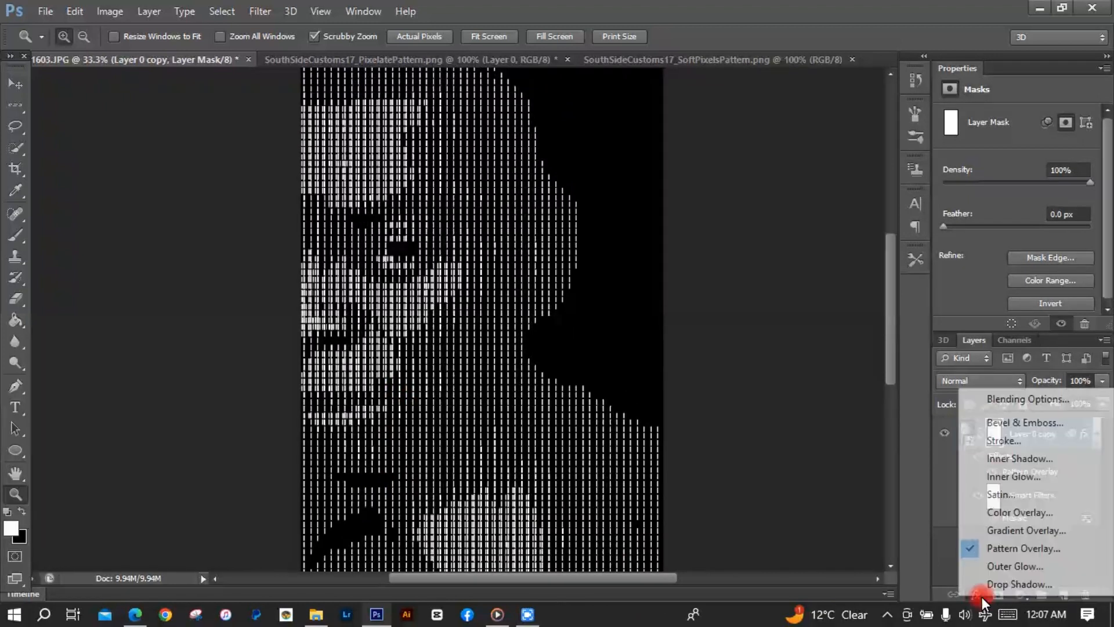
{"action": "left_click", "coordinate": [989, 549]}
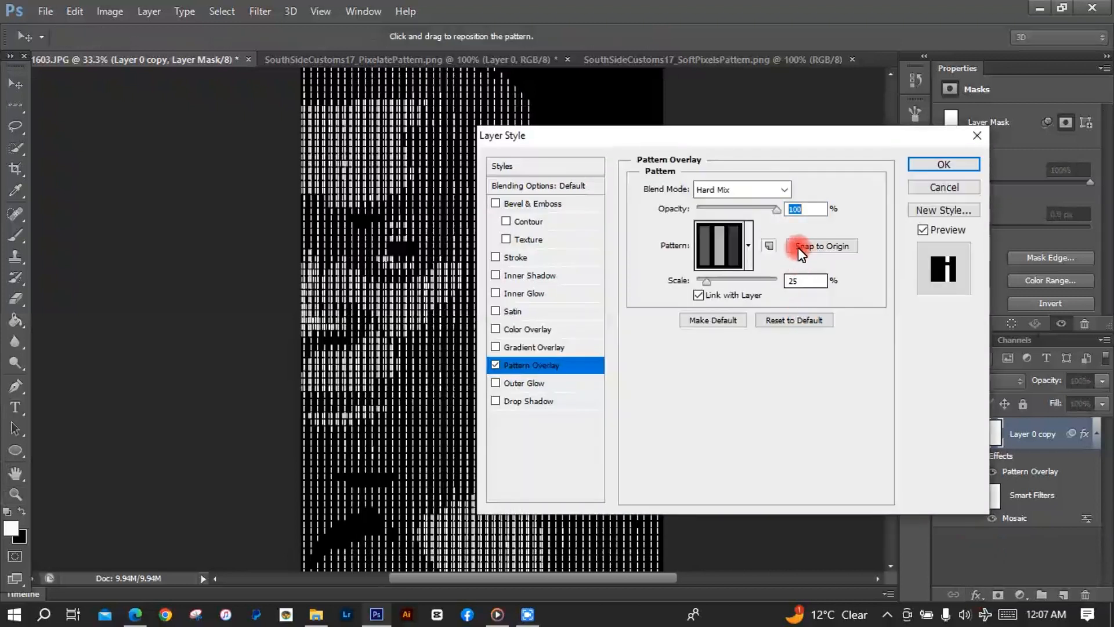
{"action": "left_click", "coordinate": [750, 250]}
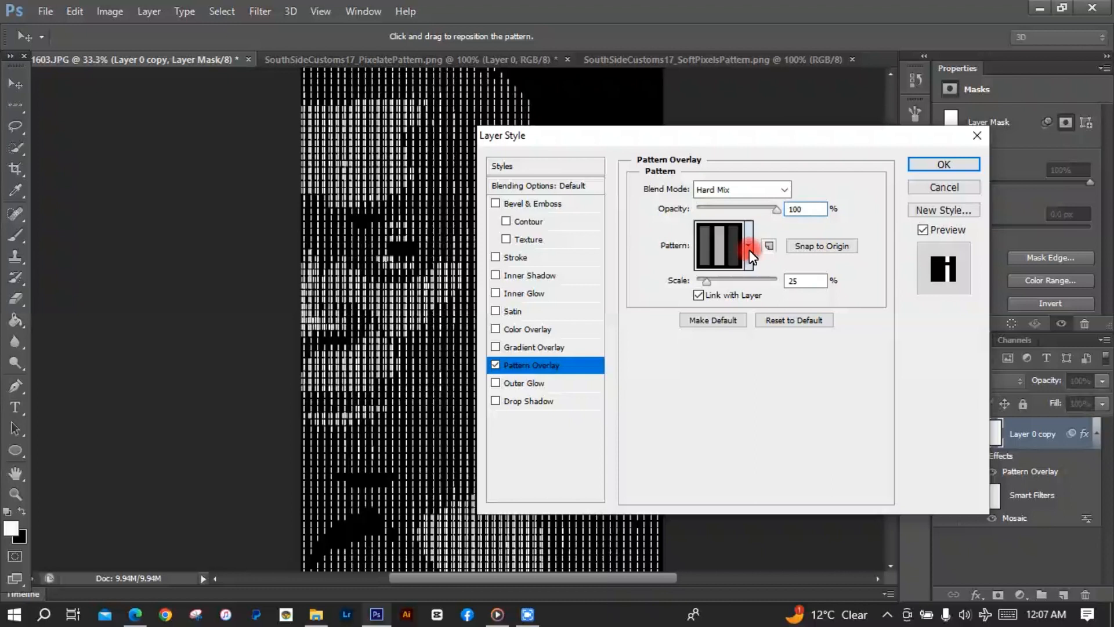
{"action": "left_click", "coordinate": [750, 255]}
{"action": "left_click", "coordinate": [750, 259]}
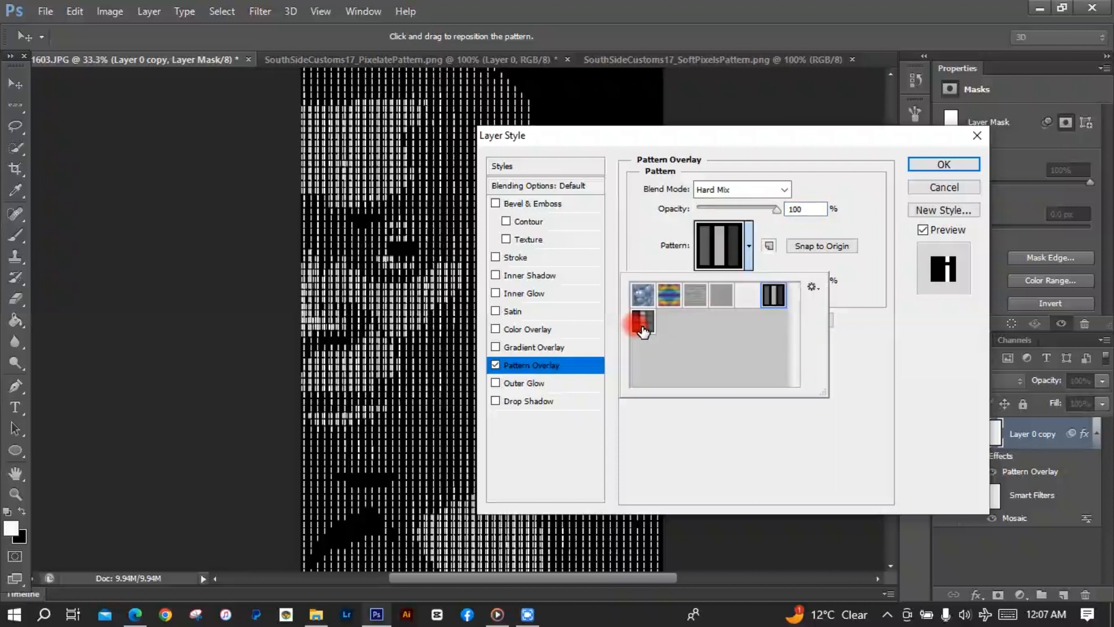
{"action": "double_click", "coordinate": [643, 322]}
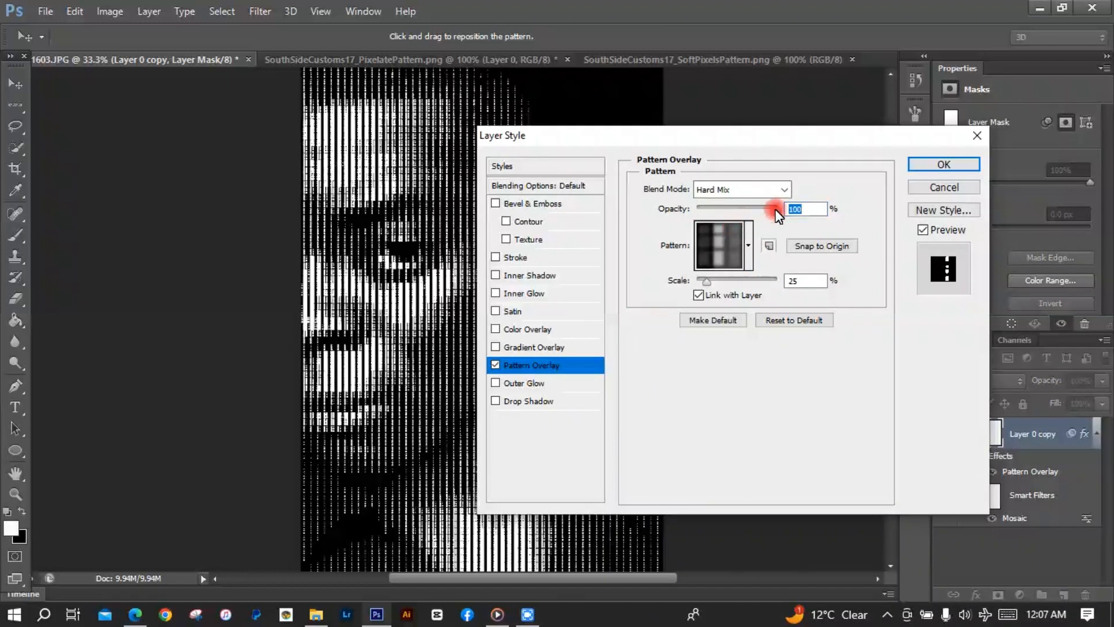
Lower the pattern overlay's opacity to 80%, unlink the pattern from the layer and snap it to the origin.
{"action": "left_click_drag", "start_coordinate": [772, 209], "coordinate": [760, 210]}
{"action": "left_click", "coordinate": [699, 295]}
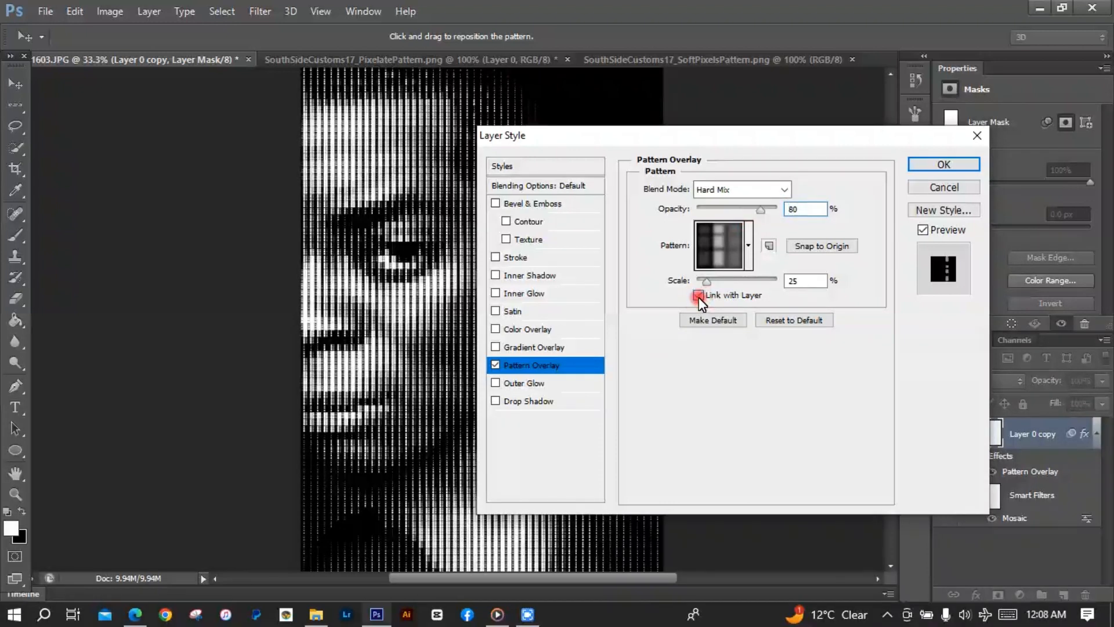
{"action": "left_click", "coordinate": [837, 247]}
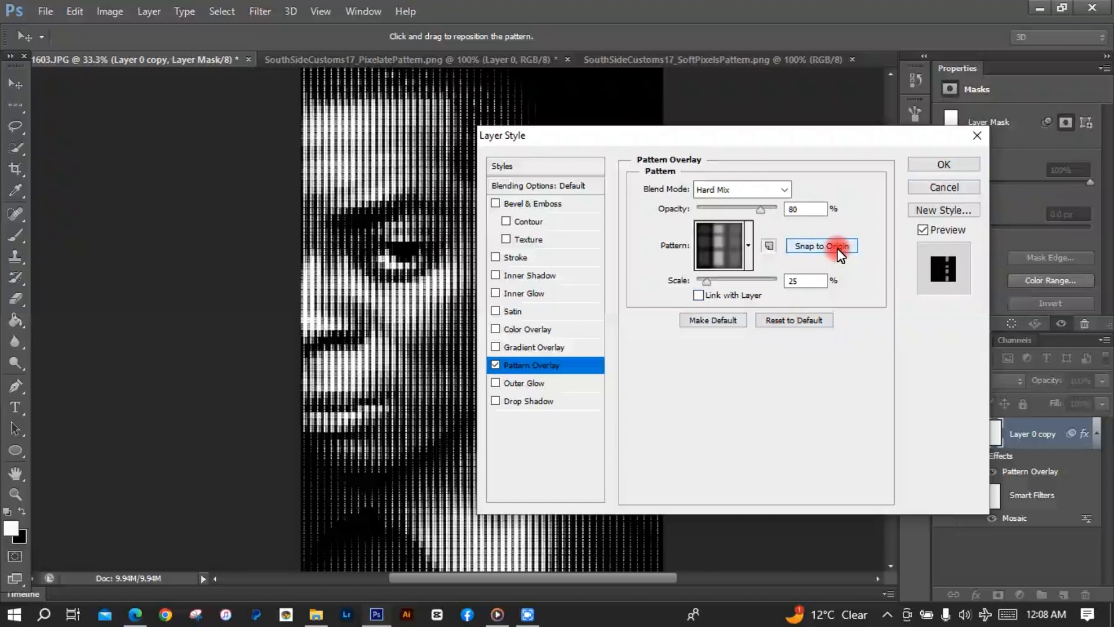
{"action": "left_click", "coordinate": [961, 165]}
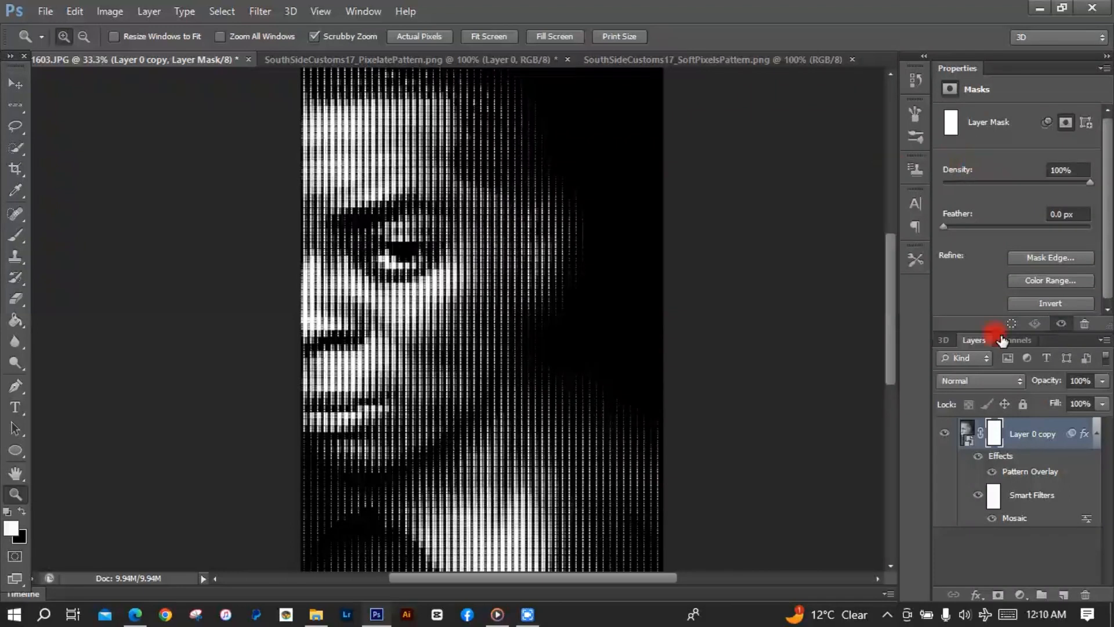
In Layer 0 copy's blending options, enable Blend Interior Effects as Group and set the This Layer black point of Blend If to 16.
{"action": "double_click", "coordinate": [1067, 436]}
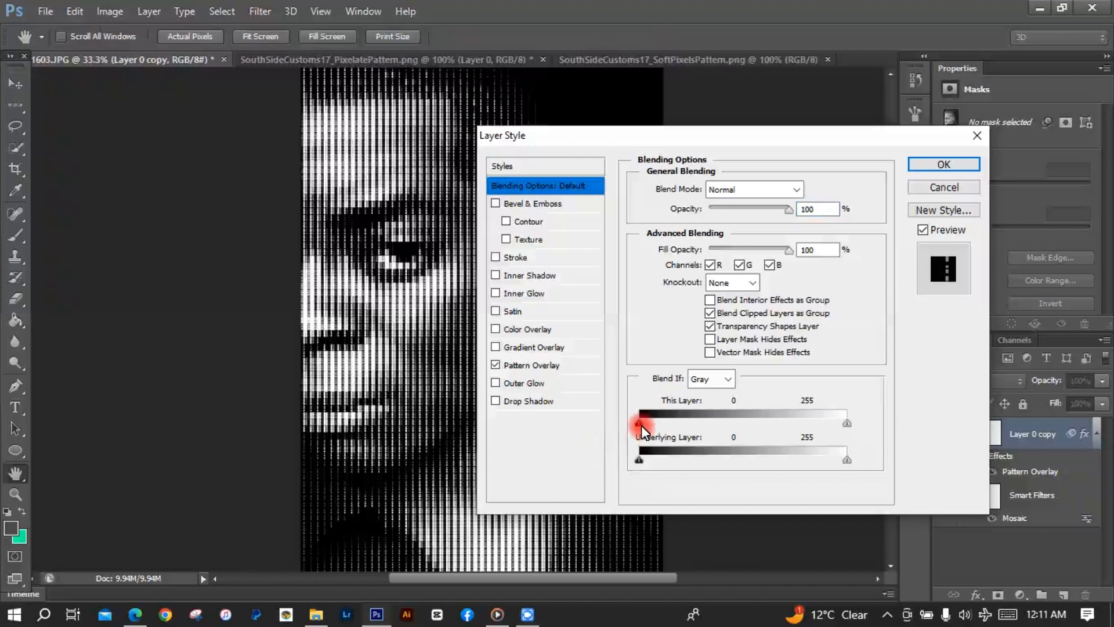
{"action": "left_click_drag", "start_coordinate": [642, 426], "coordinate": [659, 422]}
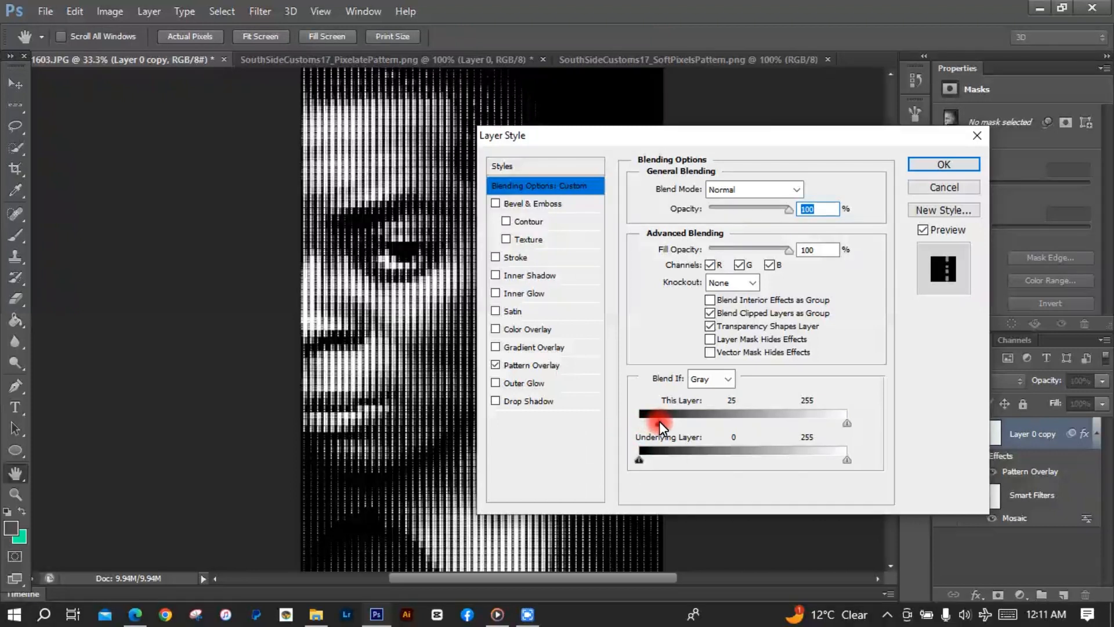
{"action": "left_click_drag", "start_coordinate": [659, 421], "coordinate": [661, 422]}
{"action": "left_click_drag", "start_coordinate": [835, 144], "coordinate": [950, 172]}
{"action": "left_click", "coordinate": [866, 316]}
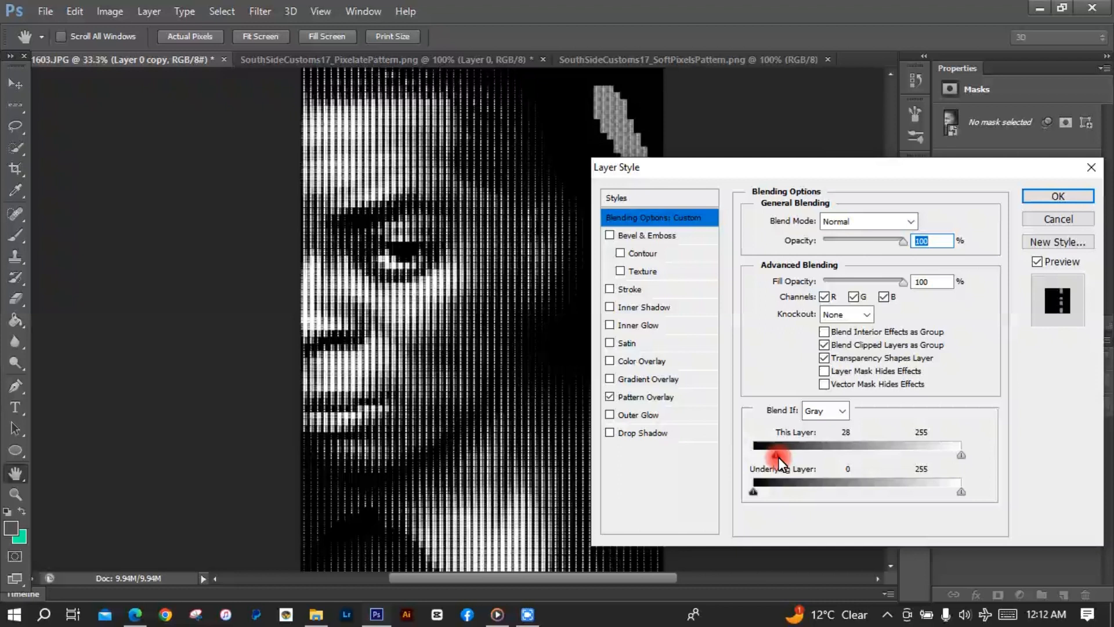
{"action": "left_click", "coordinate": [824, 332]}
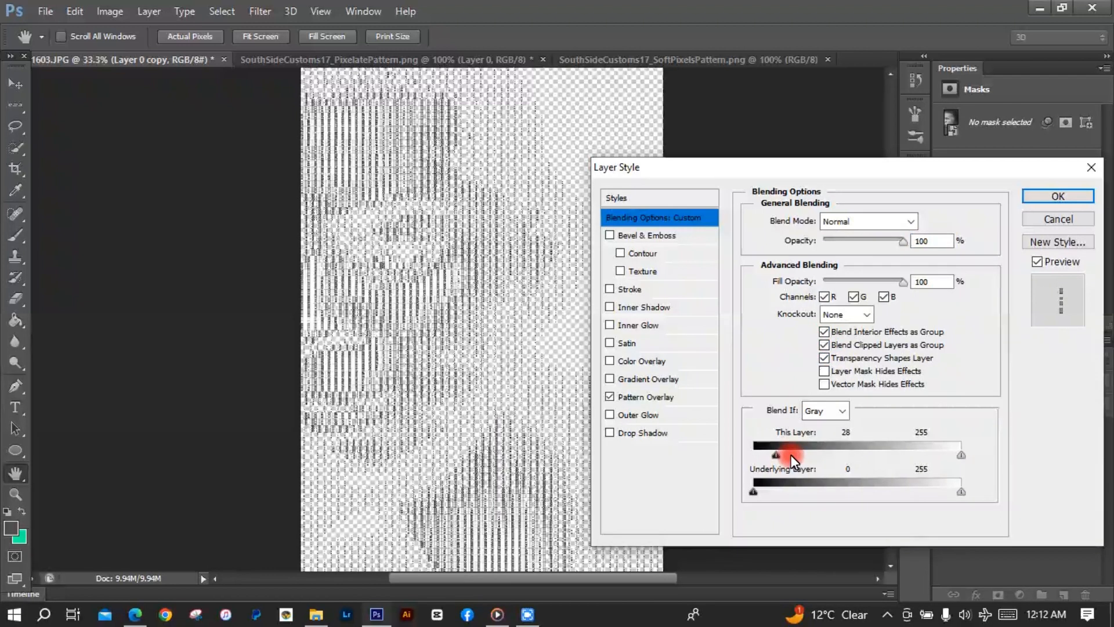
{"action": "left_click_drag", "start_coordinate": [777, 464], "coordinate": [766, 456]}
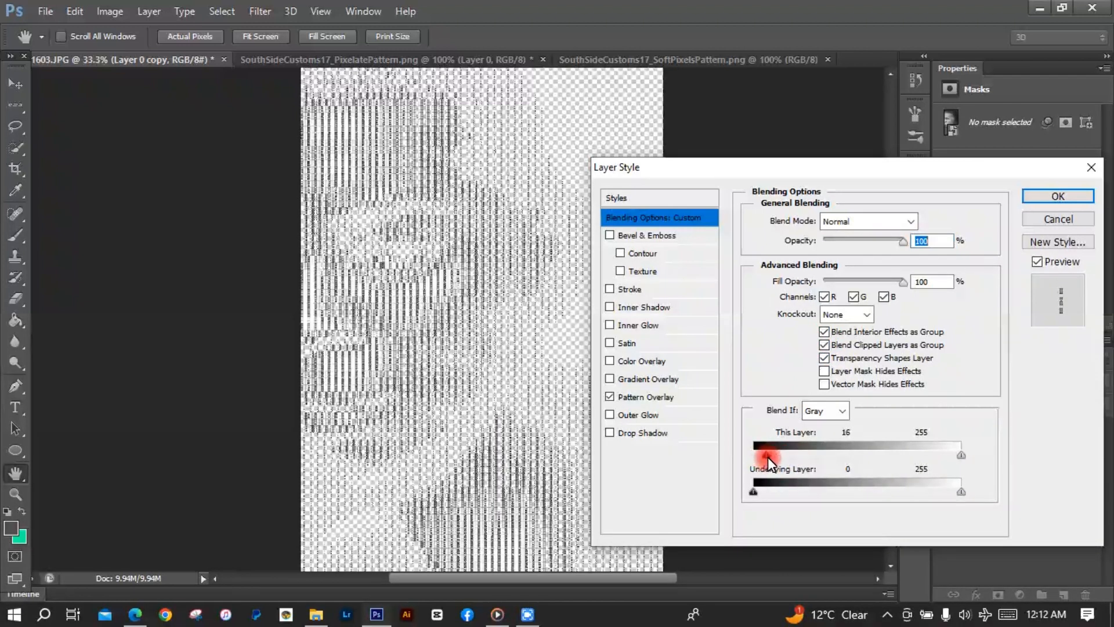
{"action": "left_click", "coordinate": [1069, 197]}
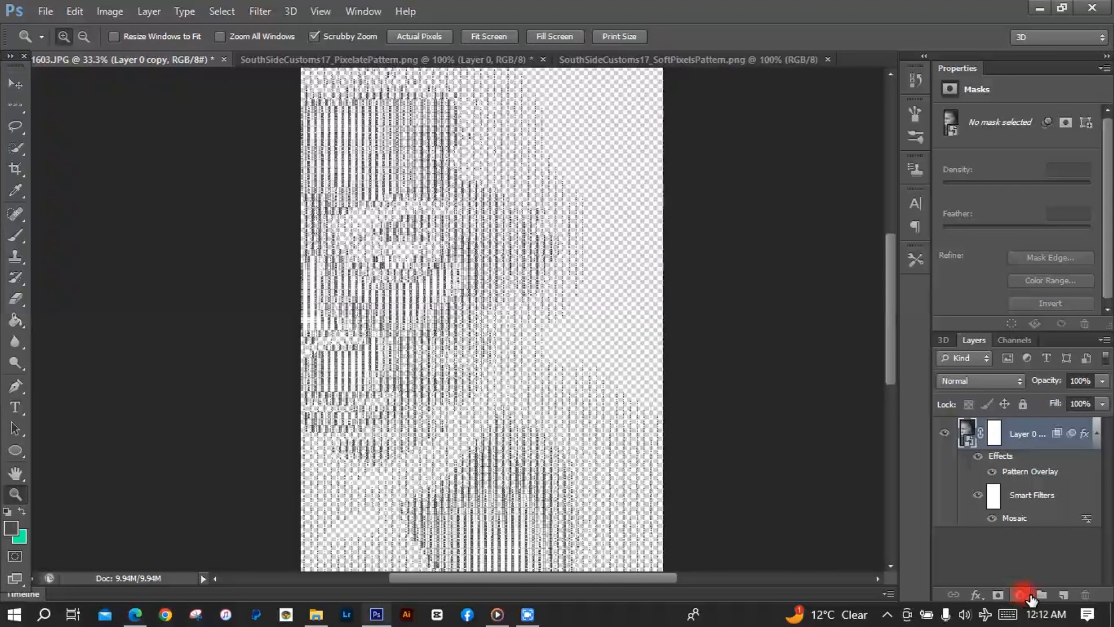
Add a new layer filled with black and place it beneath Layer 0 copy.
{"action": "left_click", "coordinate": [1064, 595]}
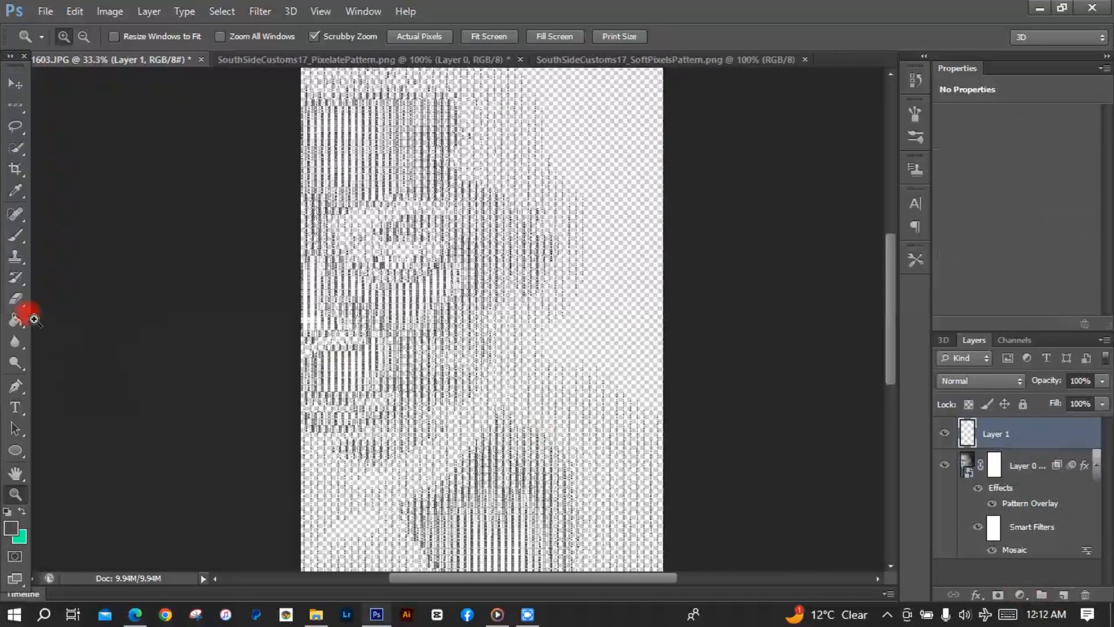
{"action": "left_click", "coordinate": [13, 325]}
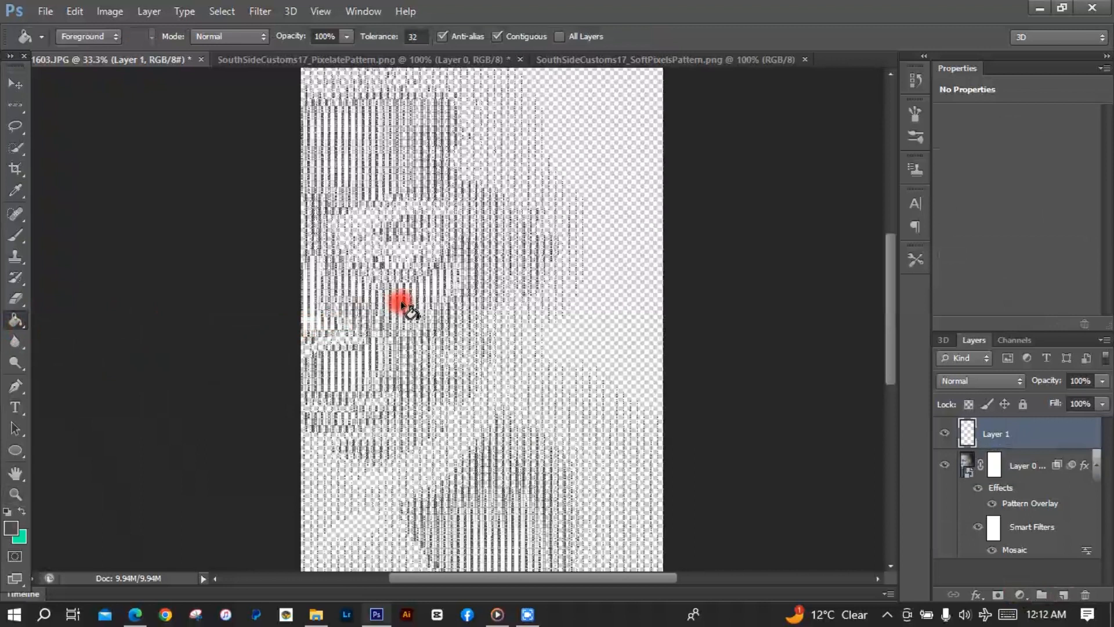
{"action": "left_click", "coordinate": [10, 528]}
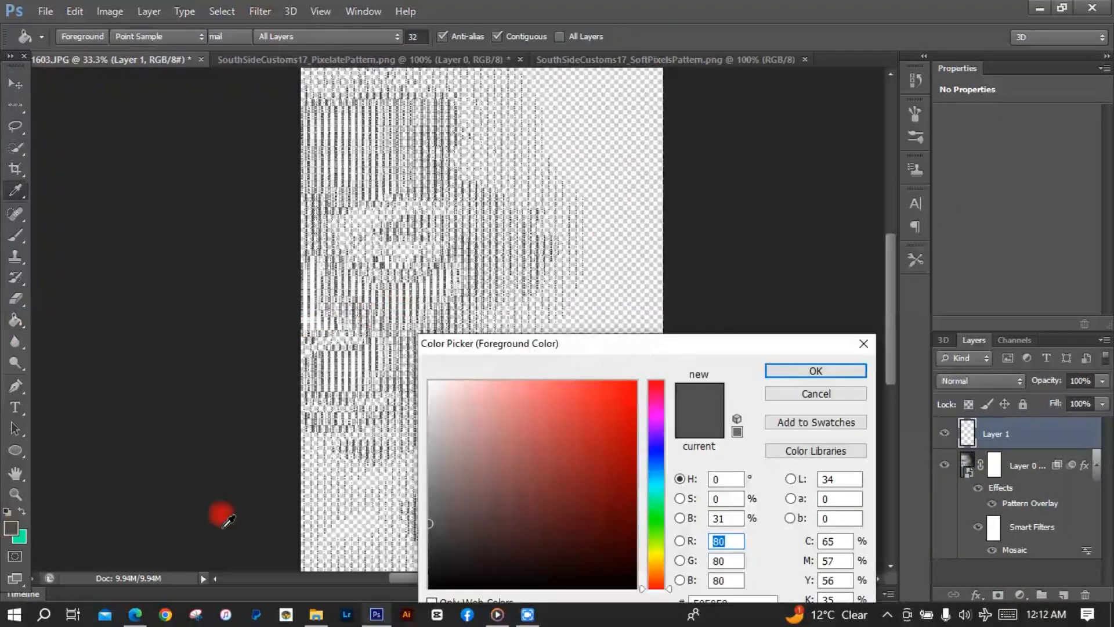
{"action": "left_click", "coordinate": [432, 585]}
{"action": "left_click", "coordinate": [779, 370]}
{"action": "key", "text": "g"}
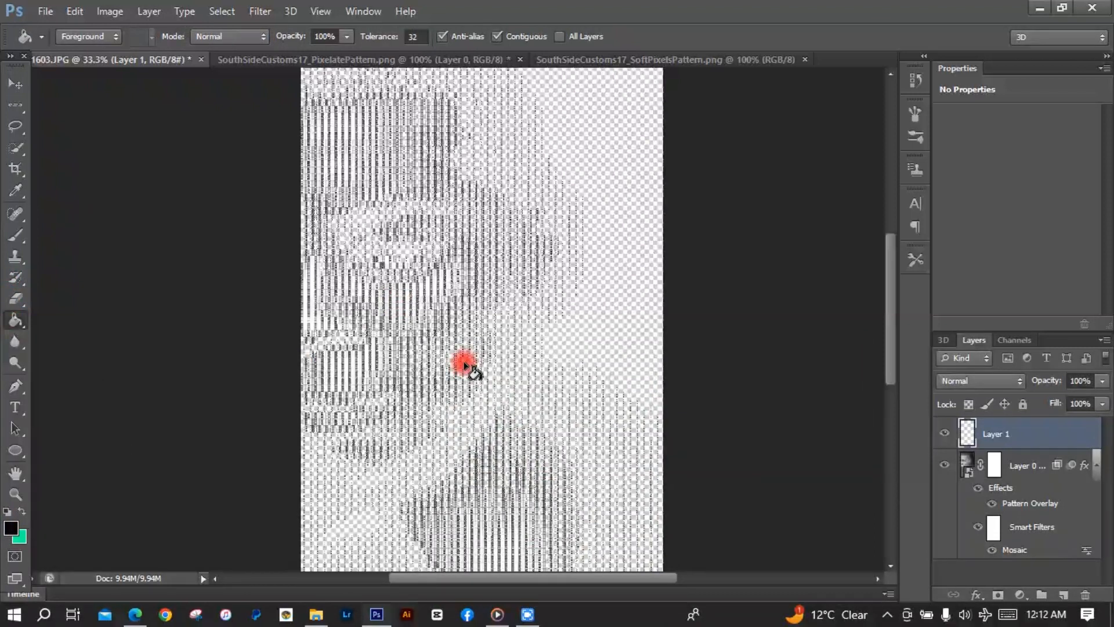
{"action": "left_click", "coordinate": [450, 335]}
{"action": "left_click_drag", "start_coordinate": [1048, 430], "coordinate": [1056, 566]}
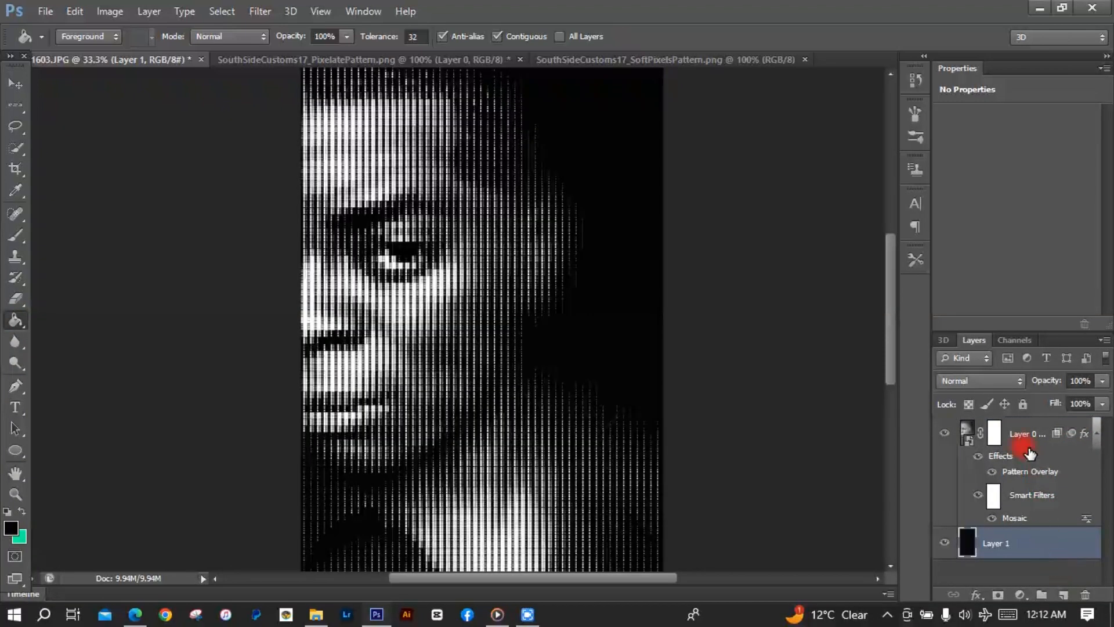
Group Layer 0 copy and add a drop shadow to the group with the Linear Dodge (Add) blend mode.
{"action": "left_click", "coordinate": [968, 433]}
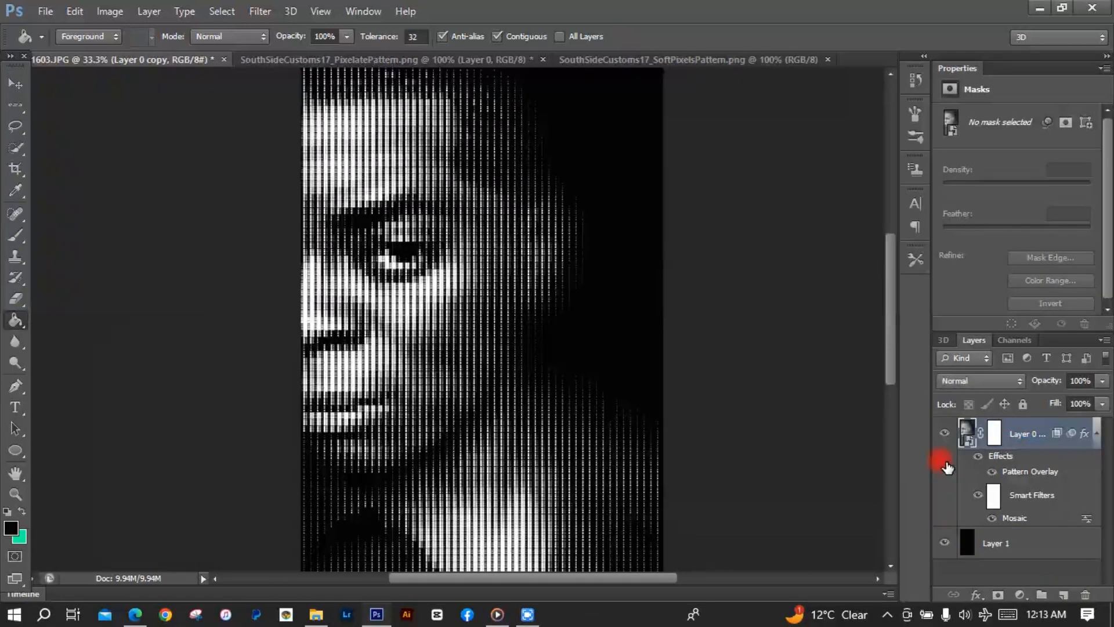
{"action": "key", "text": "ctrl+g"}
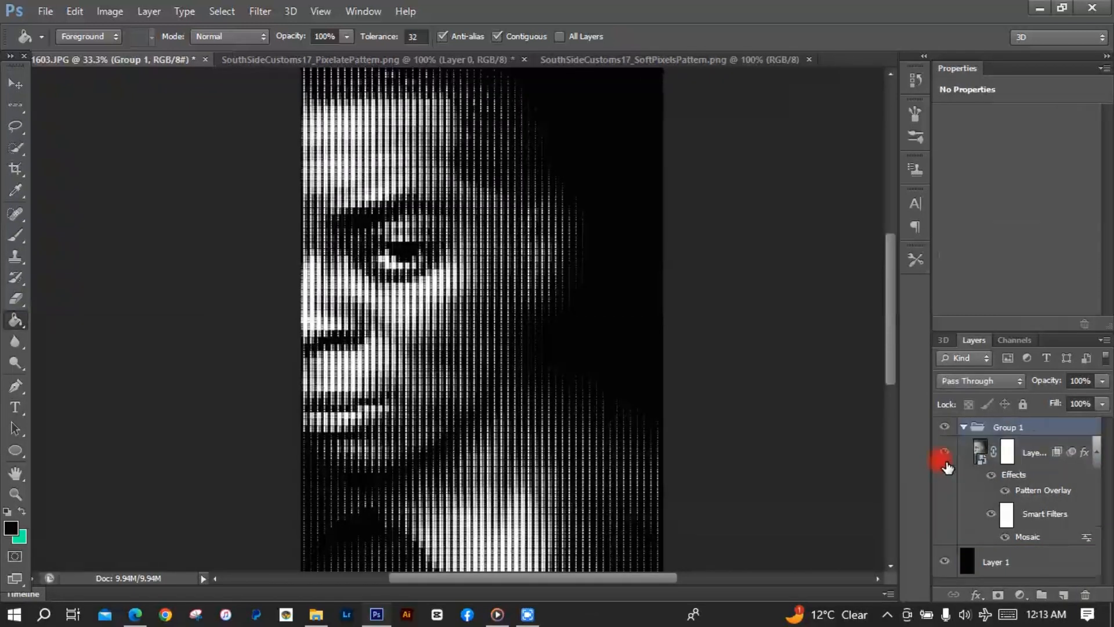
{"action": "left_click", "coordinate": [977, 595]}
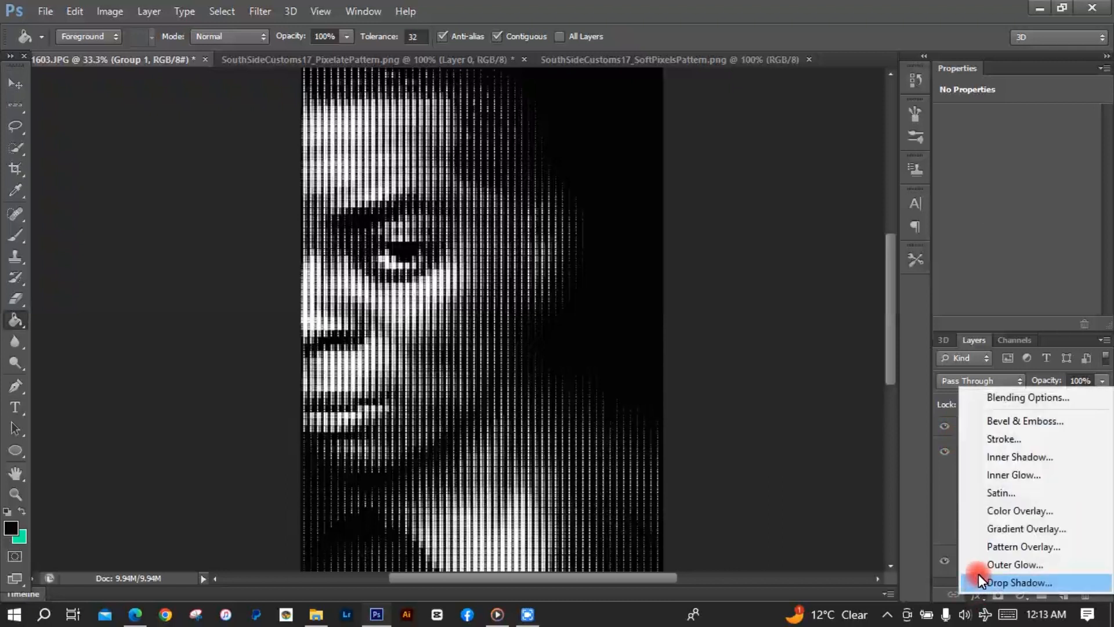
{"action": "left_click", "coordinate": [979, 582]}
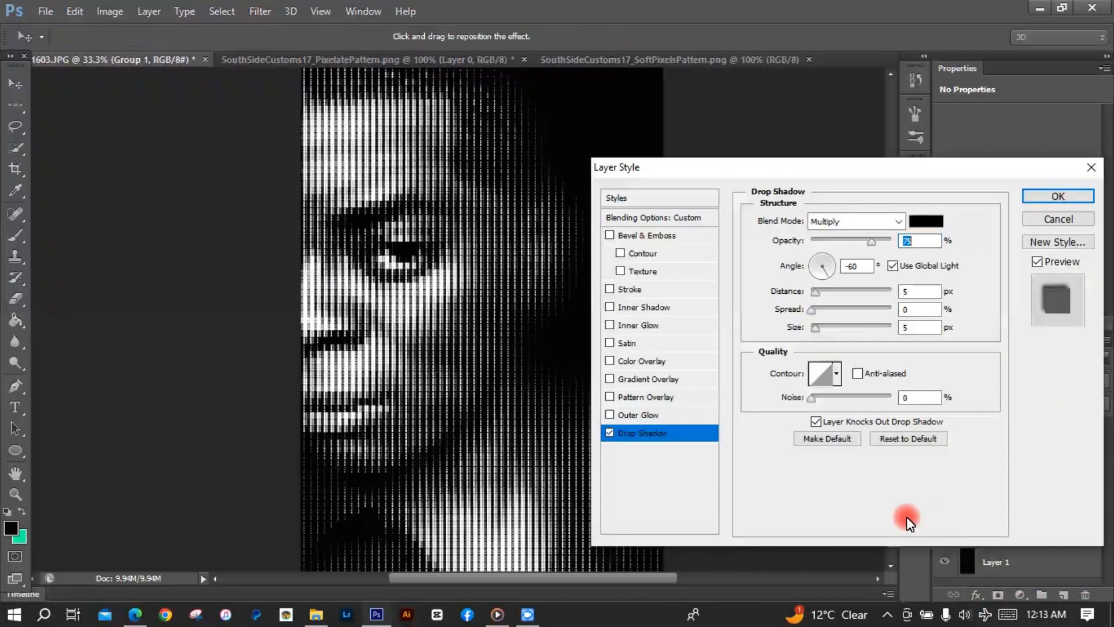
{"action": "left_click", "coordinate": [897, 220]}
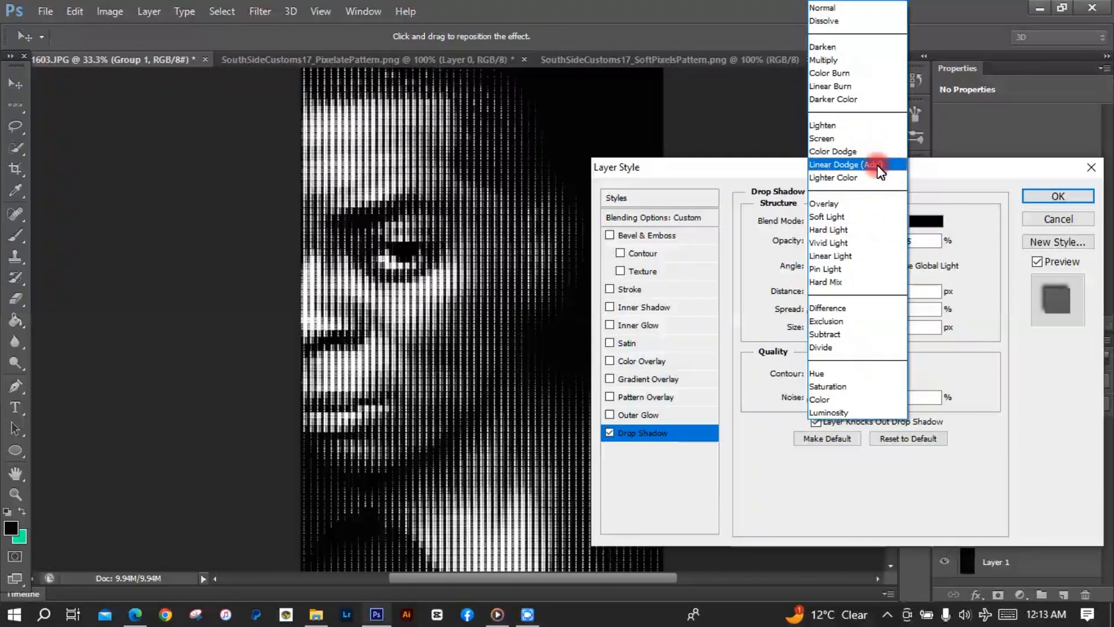
{"action": "left_click", "coordinate": [880, 168]}
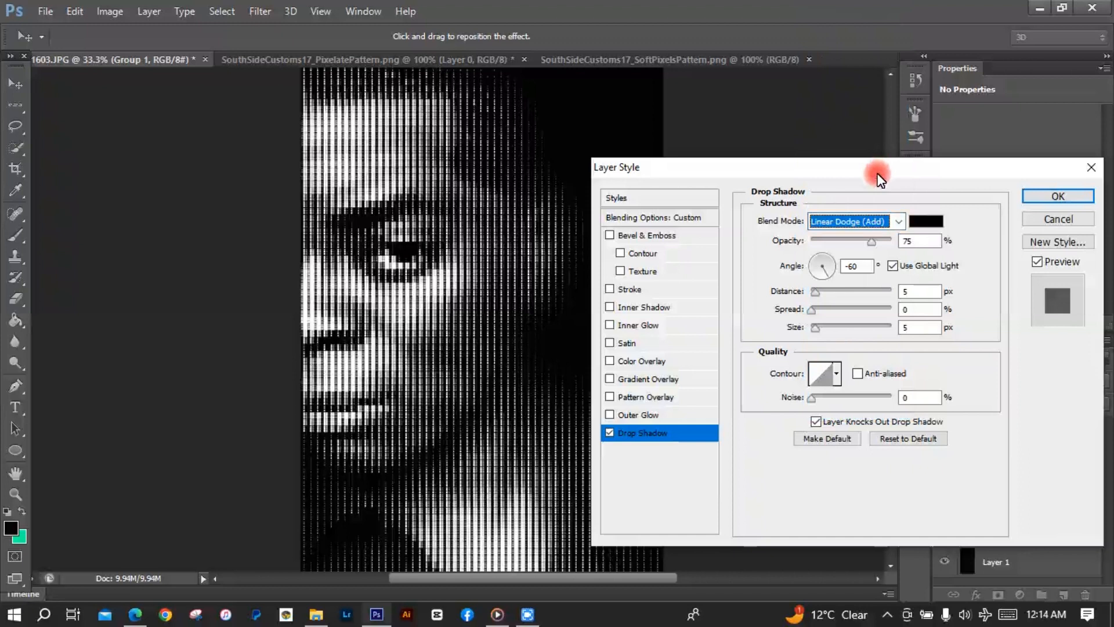
Set the group's drop shadow colour to a bright green, about R 3, G 251, B 67.
{"action": "left_click", "coordinate": [941, 222]}
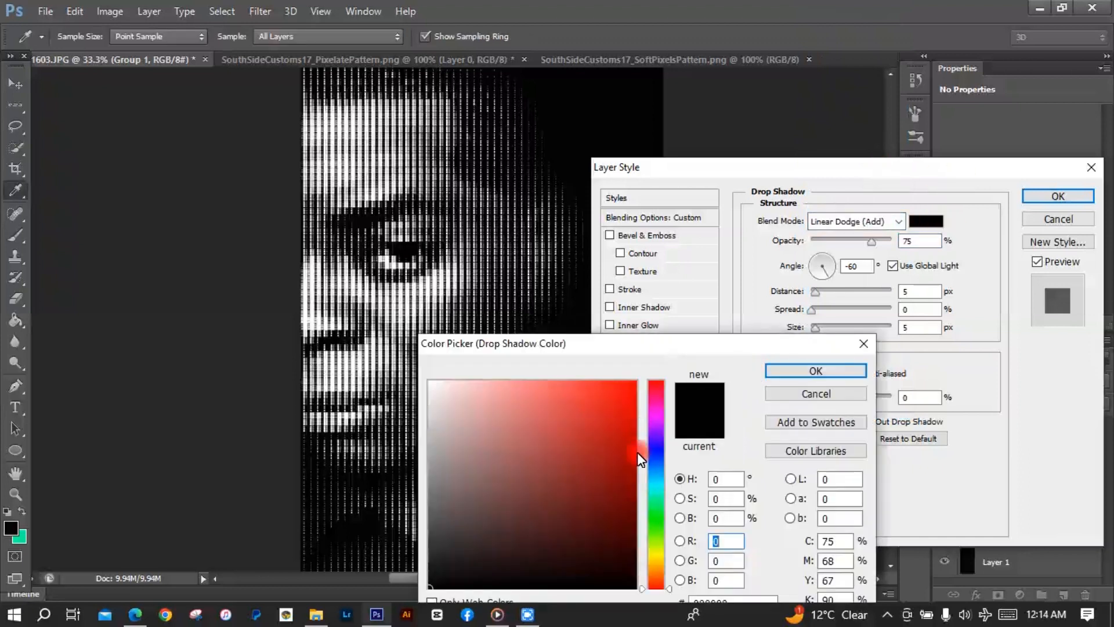
{"action": "left_click", "coordinate": [663, 510]}
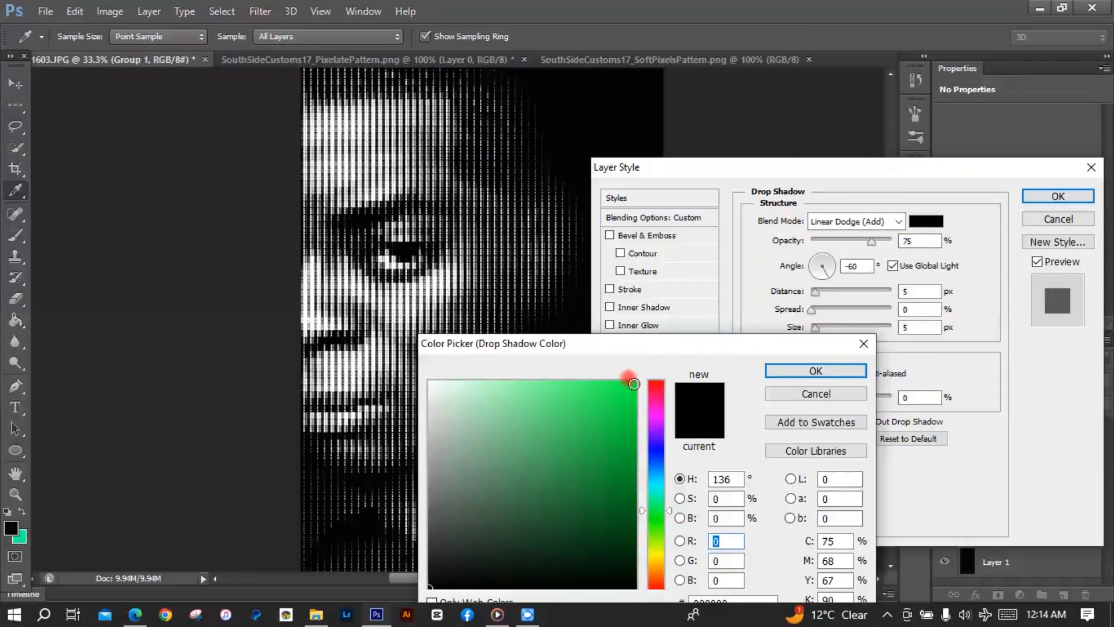
{"action": "left_click", "coordinate": [632, 384]}
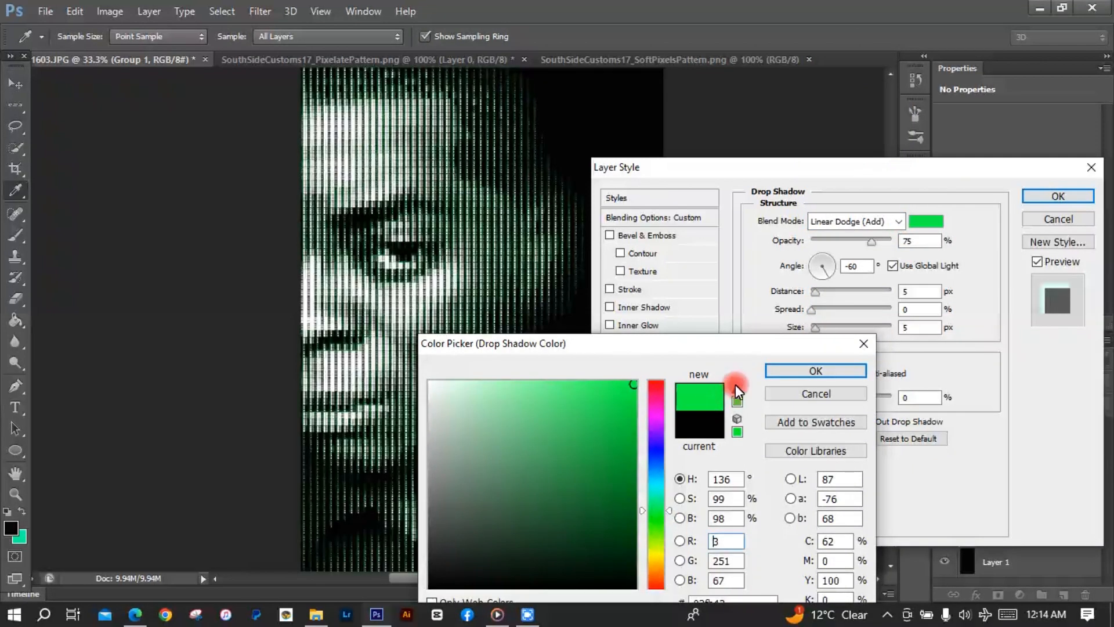
{"action": "left_click", "coordinate": [759, 372]}
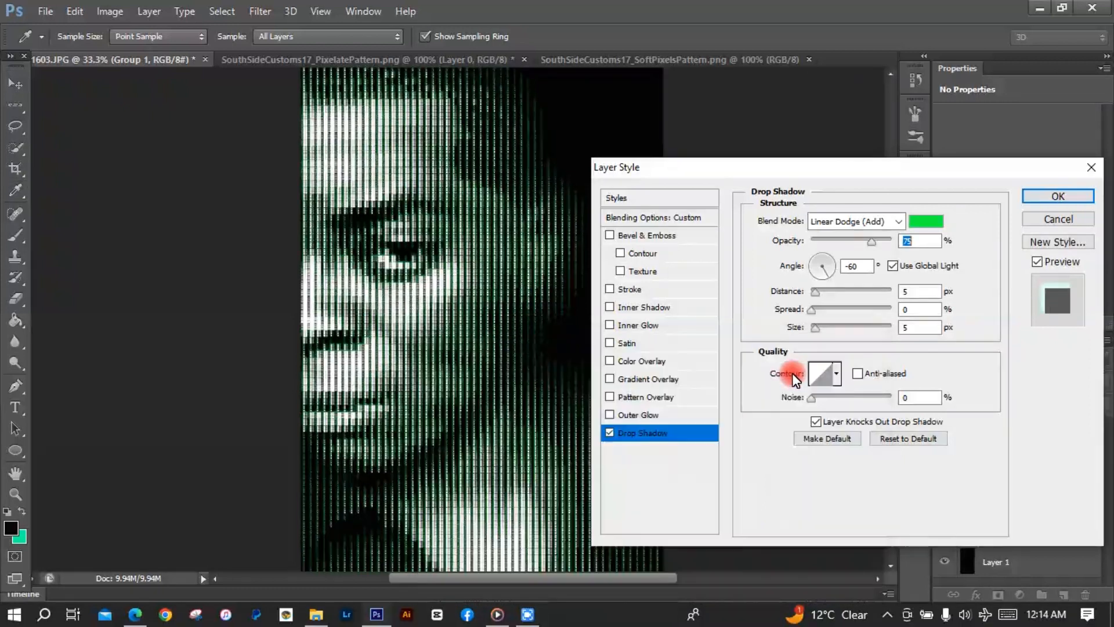
Set the drop shadow's opacity to 100%, its distance to 3 px and its size to 3 px.
{"action": "left_click", "coordinate": [869, 247]}
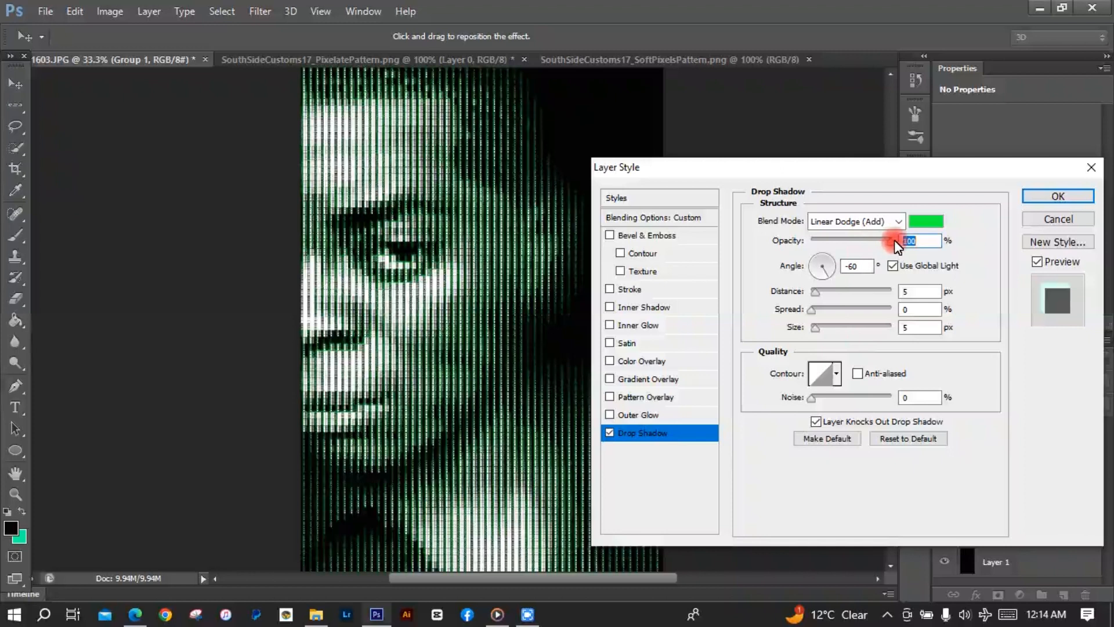
{"action": "left_click", "coordinate": [929, 290]}
{"action": "type", "text": "3"}
{"action": "left_click", "coordinate": [928, 327]}
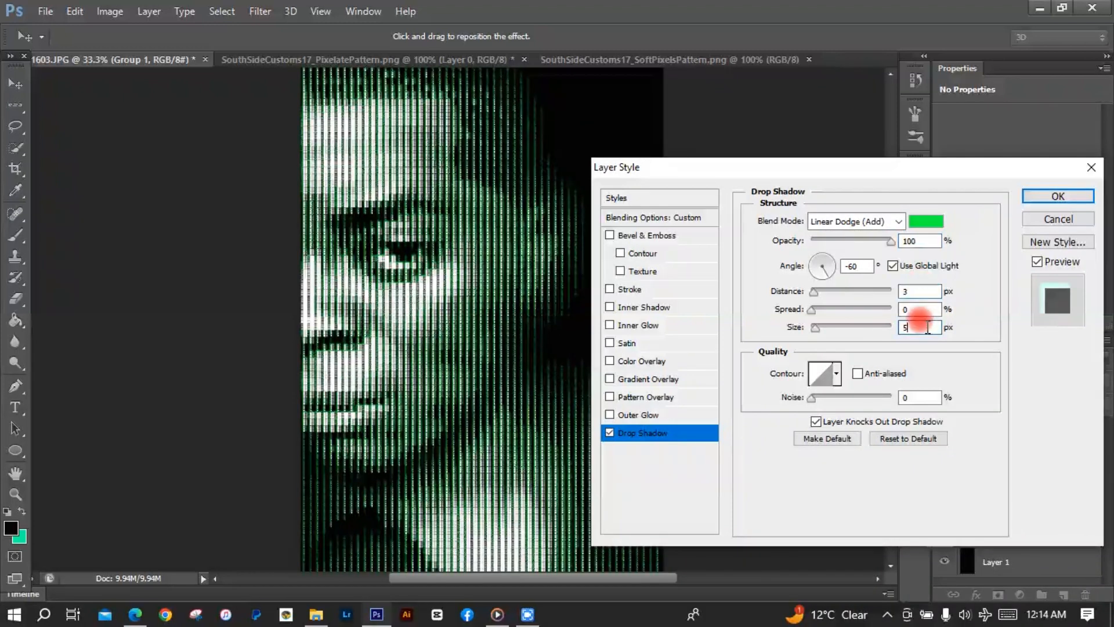
{"action": "key", "text": "BackSpace"}
{"action": "type", "text": "3"}
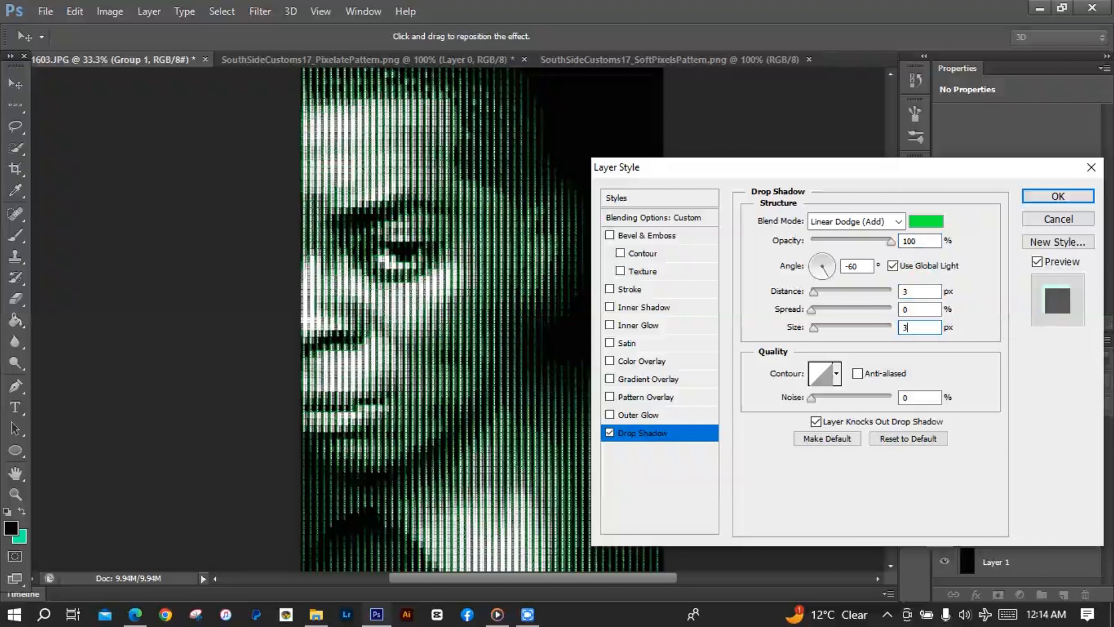
Lower the group's fill opacity to 0%, turn off Layer Knocks Out Drop Shadow and set the shadow noise to 5%.
{"action": "left_click", "coordinate": [704, 220]}
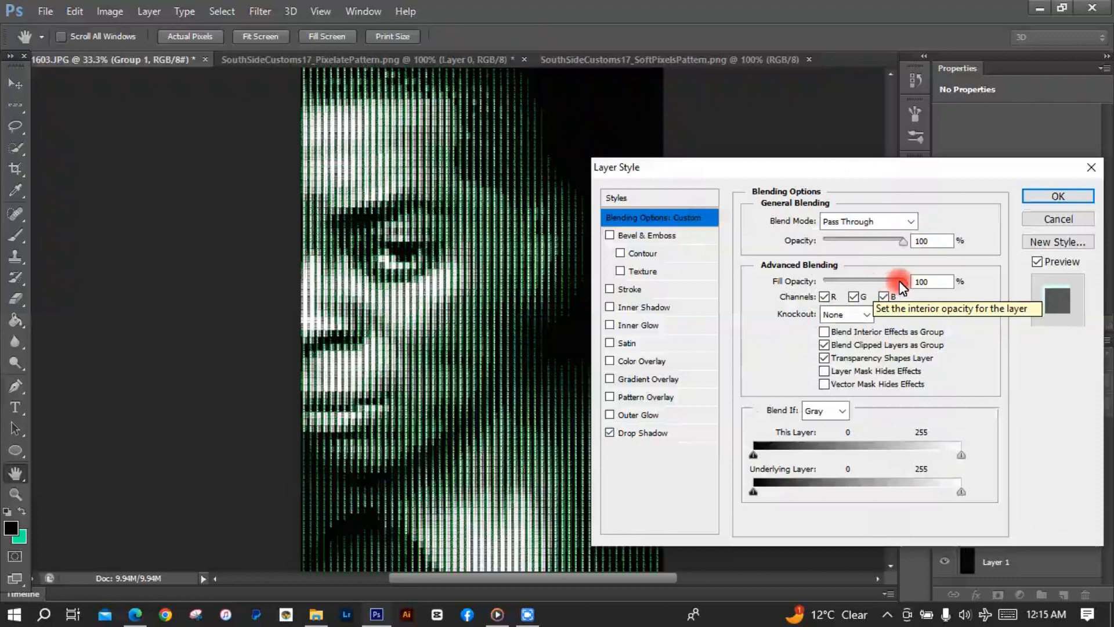
{"action": "left_click_drag", "start_coordinate": [888, 284], "coordinate": [817, 285]}
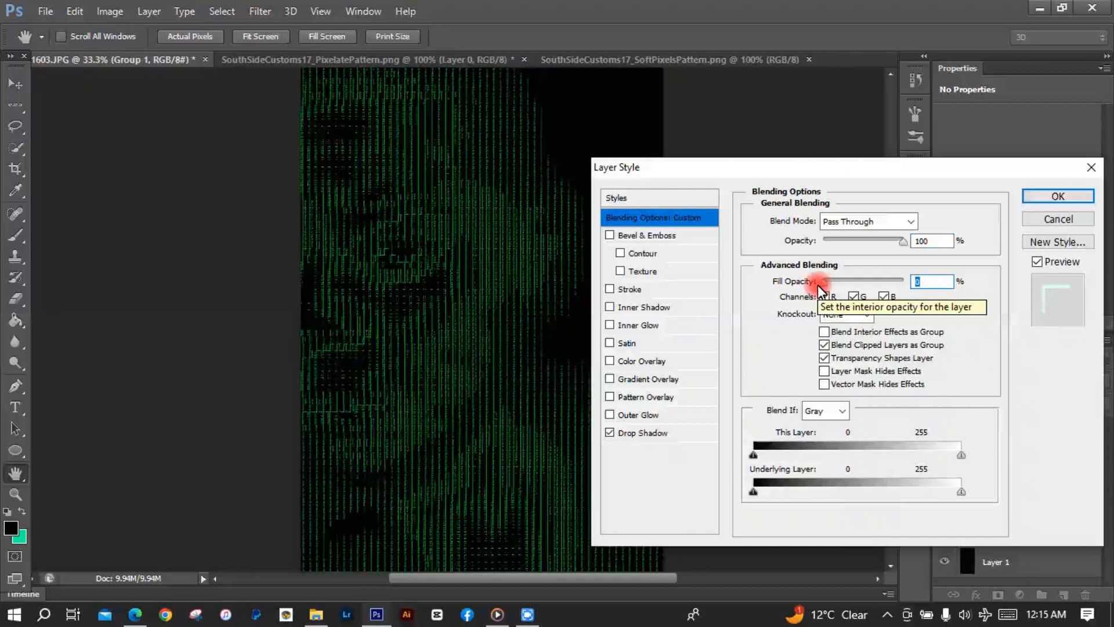
{"action": "left_click", "coordinate": [700, 439]}
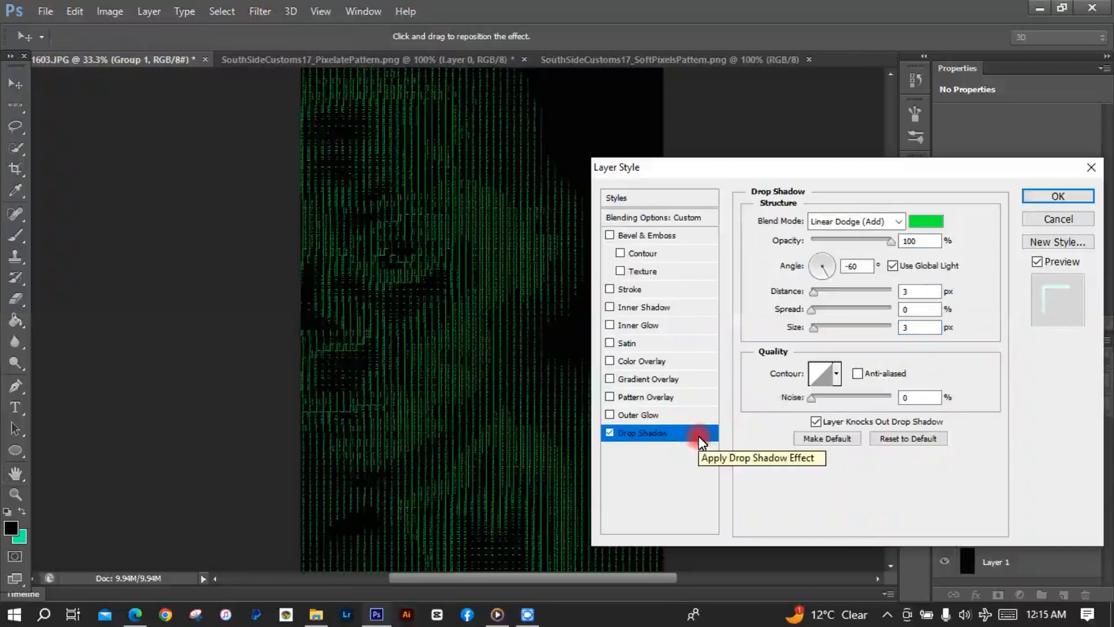
{"action": "left_click", "coordinate": [816, 422]}
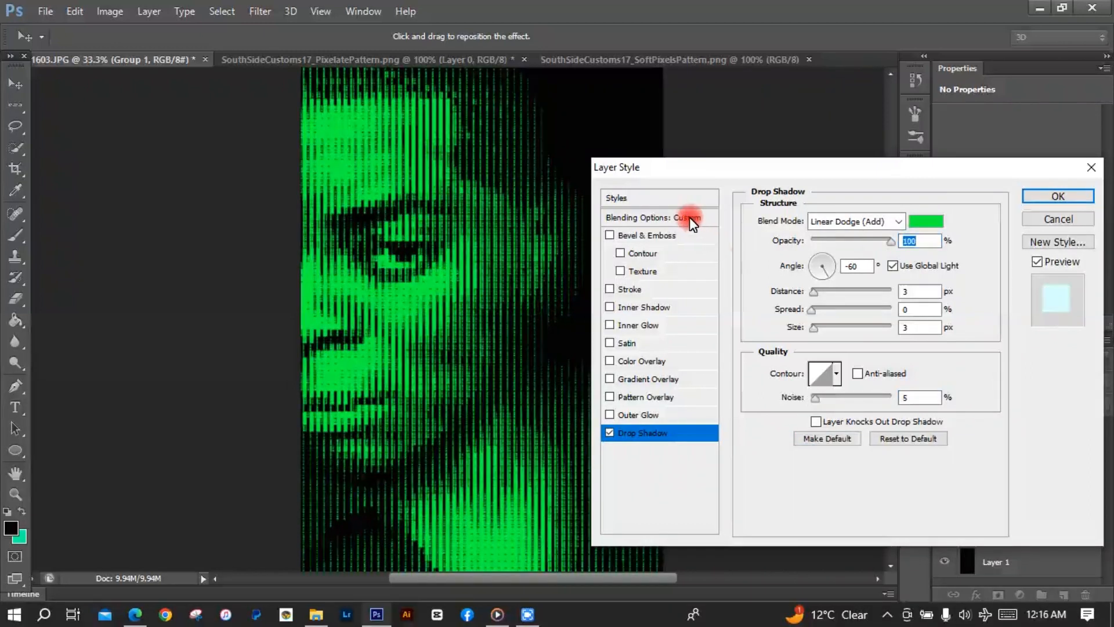
Raise the group's fill opacity to 42% and apply the layer style.
{"action": "left_click", "coordinate": [694, 219]}
{"action": "left_click", "coordinate": [831, 282]}
{"action": "left_click_drag", "start_coordinate": [831, 281], "coordinate": [857, 282]}
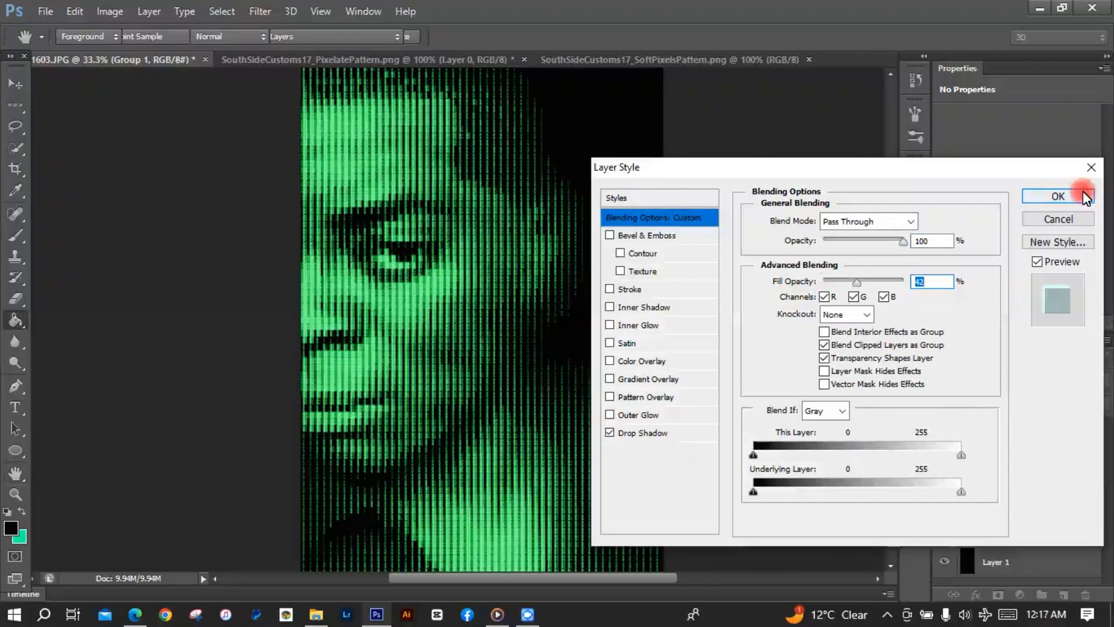
{"action": "left_click", "coordinate": [1085, 196]}
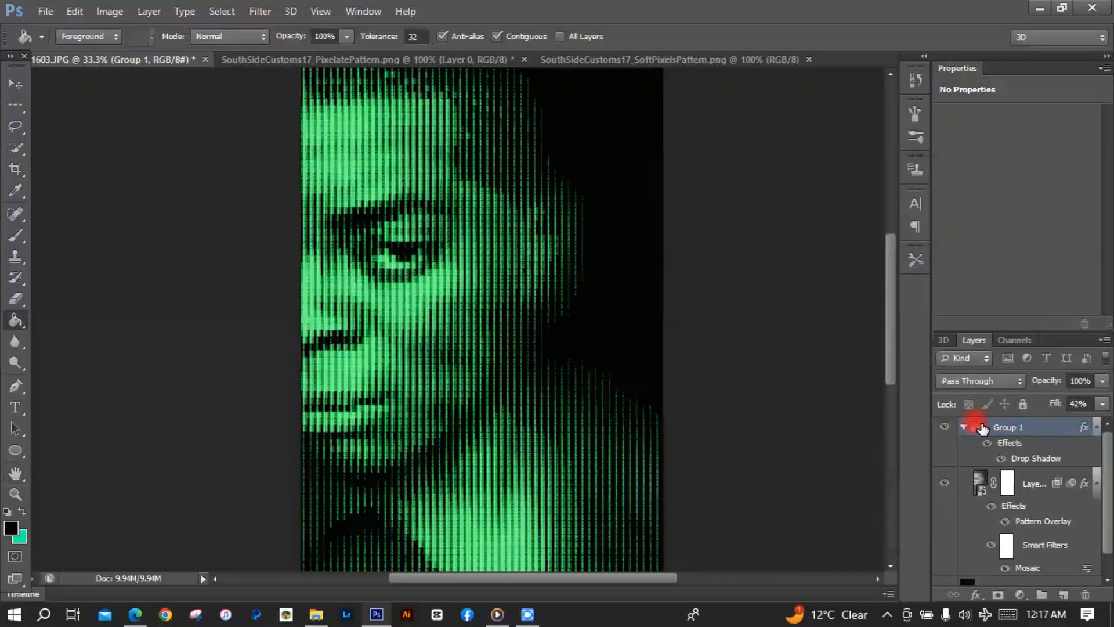
Collapse Group 1 and duplicate it with its drop shadow.
{"action": "left_click", "coordinate": [964, 427]}
{"action": "left_click", "coordinate": [964, 428]}
{"action": "left_click", "coordinate": [963, 429]}
{"action": "left_click", "coordinate": [1025, 430]}
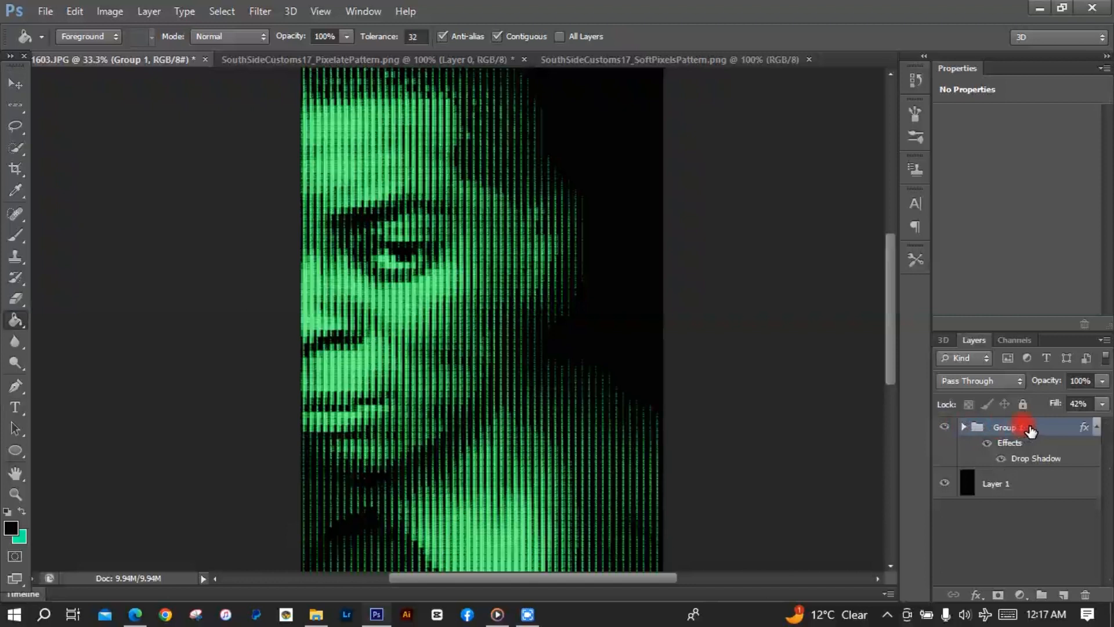
{"action": "key", "text": "ctrl+j"}
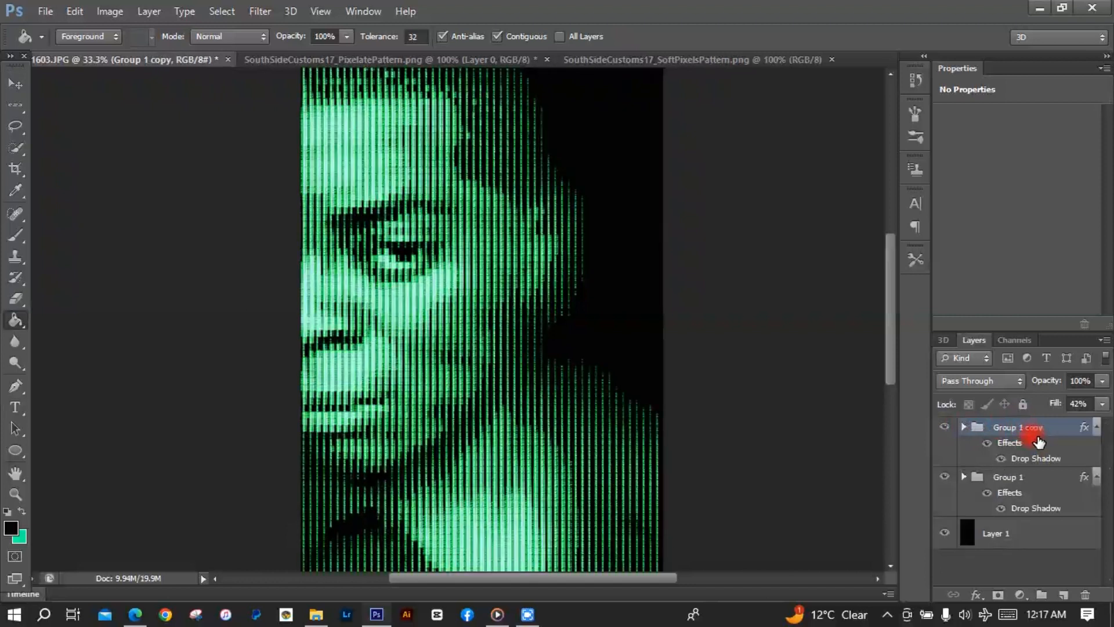
Change Group 1 copy's drop shadow to green (R 20, G 251, B 3) at 40% opacity and a -137° angle without global light.
{"action": "left_click", "coordinate": [978, 596]}
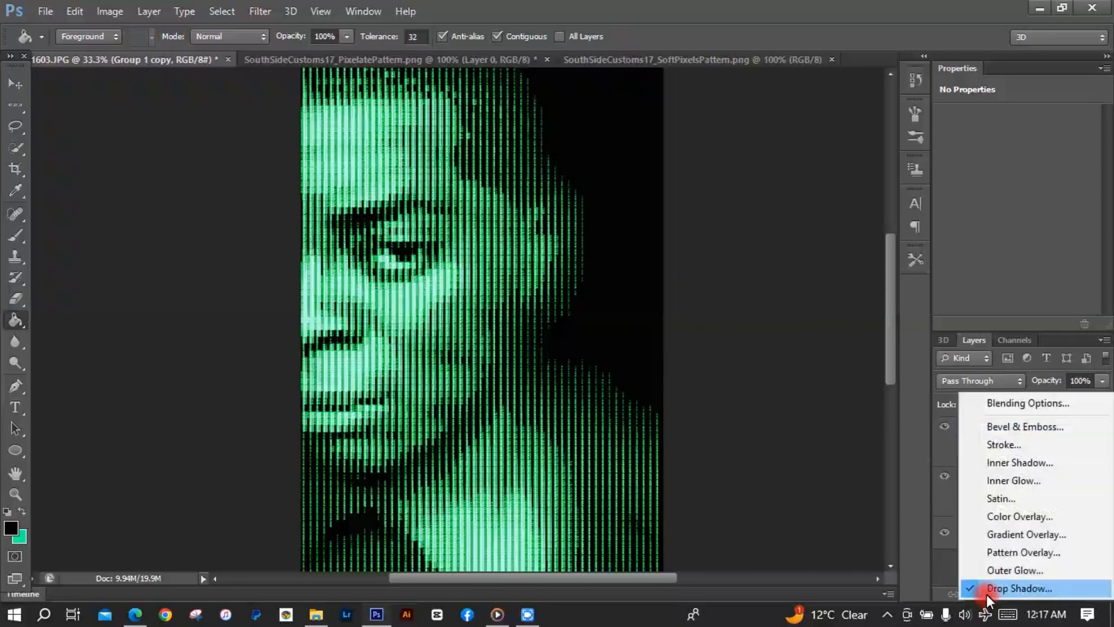
{"action": "left_click", "coordinate": [988, 593]}
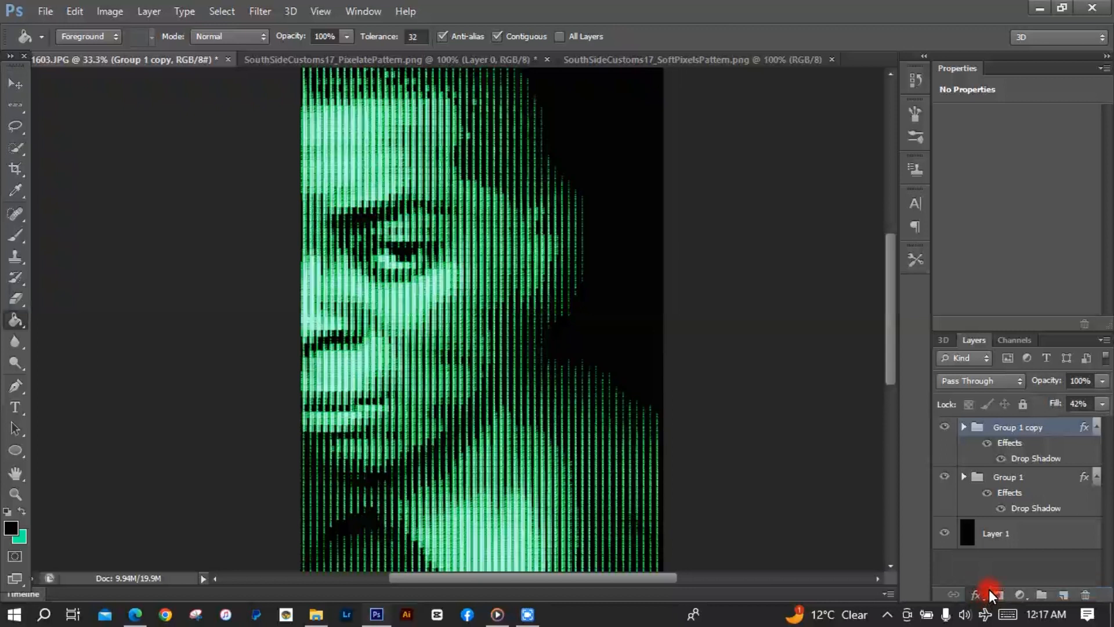
{"action": "left_click", "coordinate": [925, 220]}
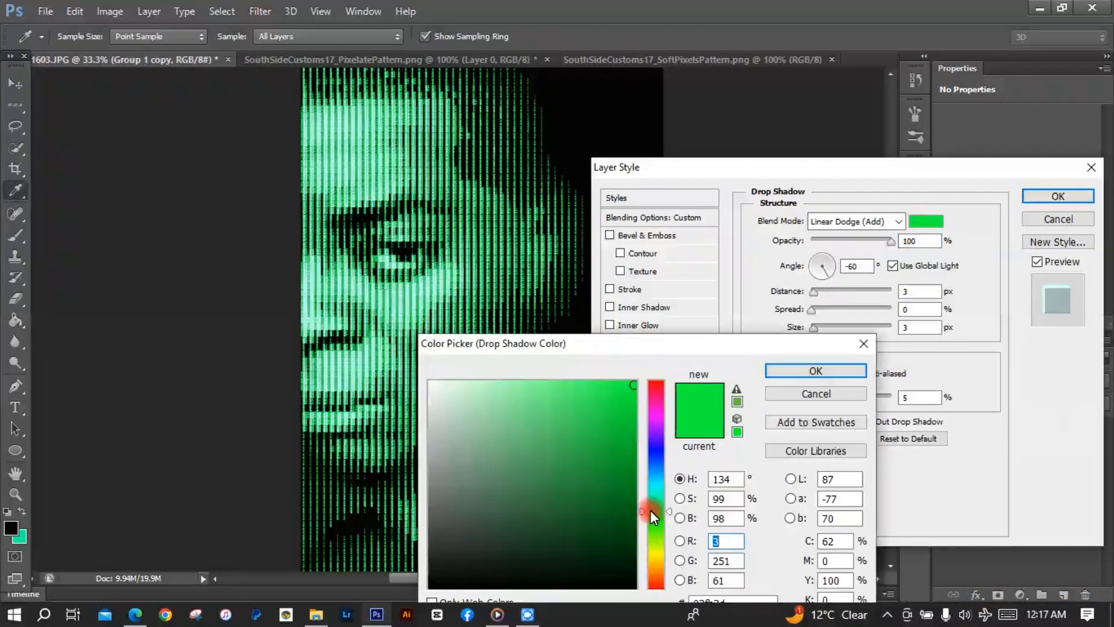
{"action": "left_click_drag", "start_coordinate": [652, 511], "coordinate": [653, 521]}
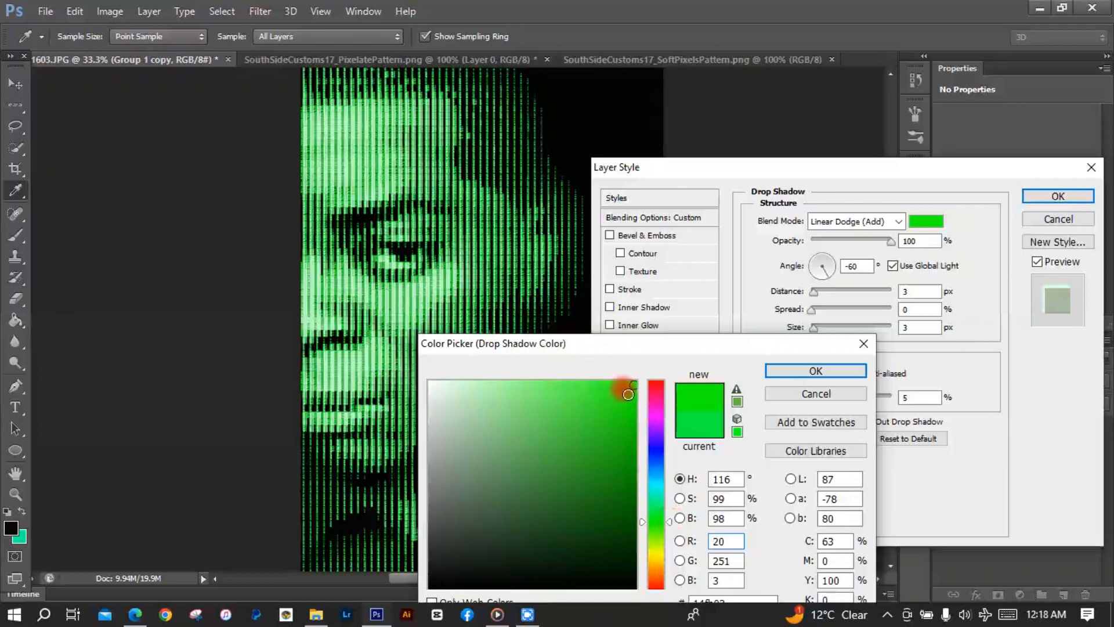
{"action": "left_click", "coordinate": [800, 371]}
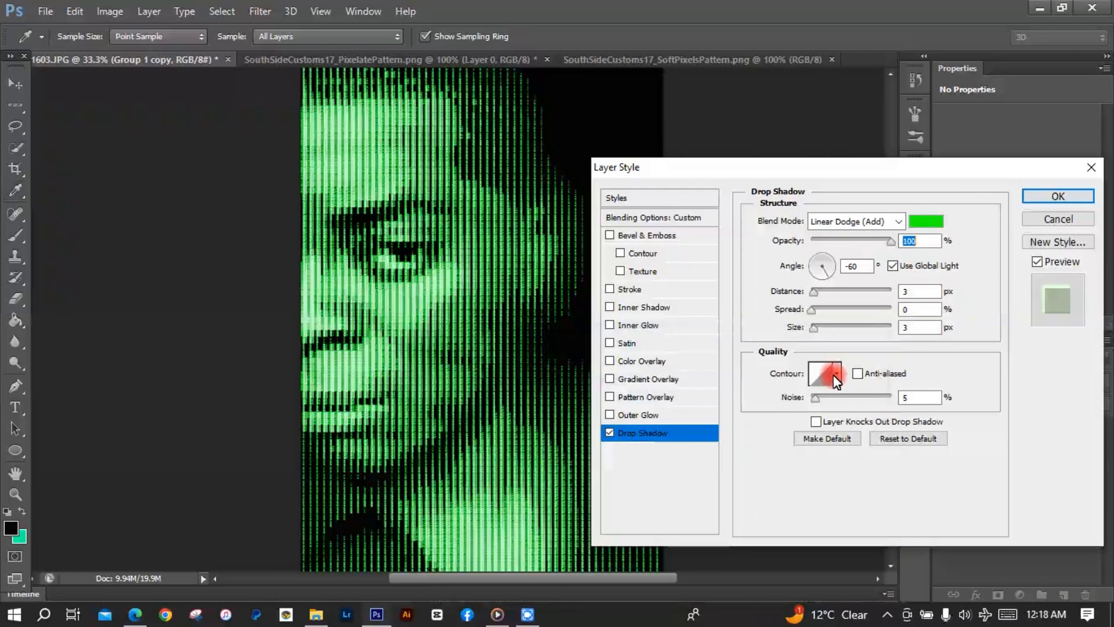
{"action": "left_click", "coordinate": [894, 267]}
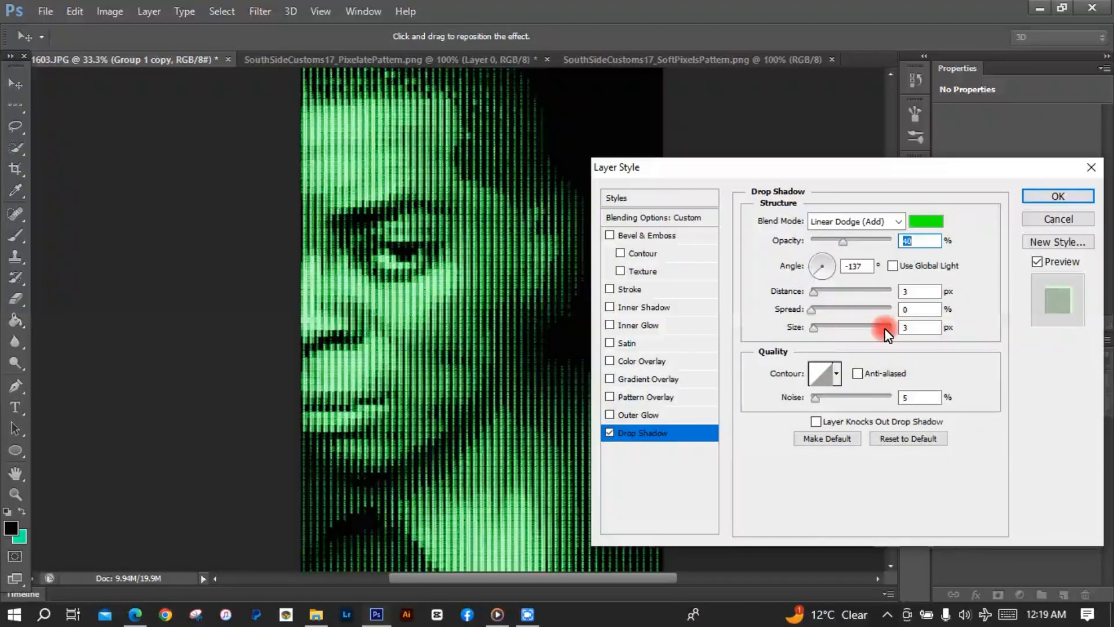
{"action": "left_click", "coordinate": [1057, 196]}
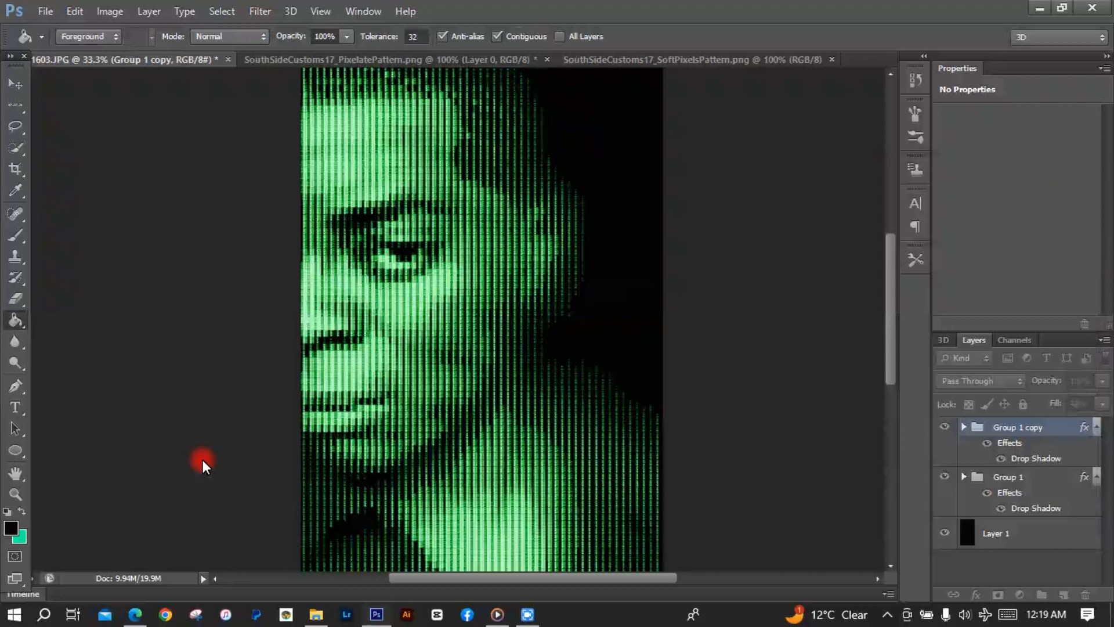
Inspect the pixel pattern at 100% zoom and duplicate Group 1 copy.
{"action": "left_click", "coordinate": [15, 494]}
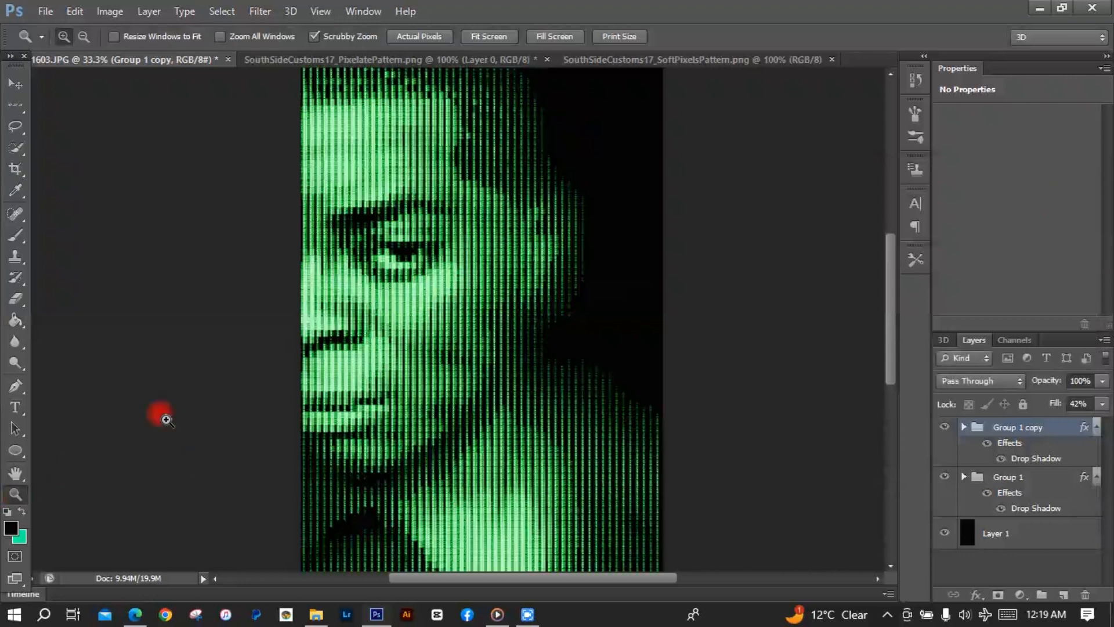
{"action": "left_click", "coordinate": [365, 375]}
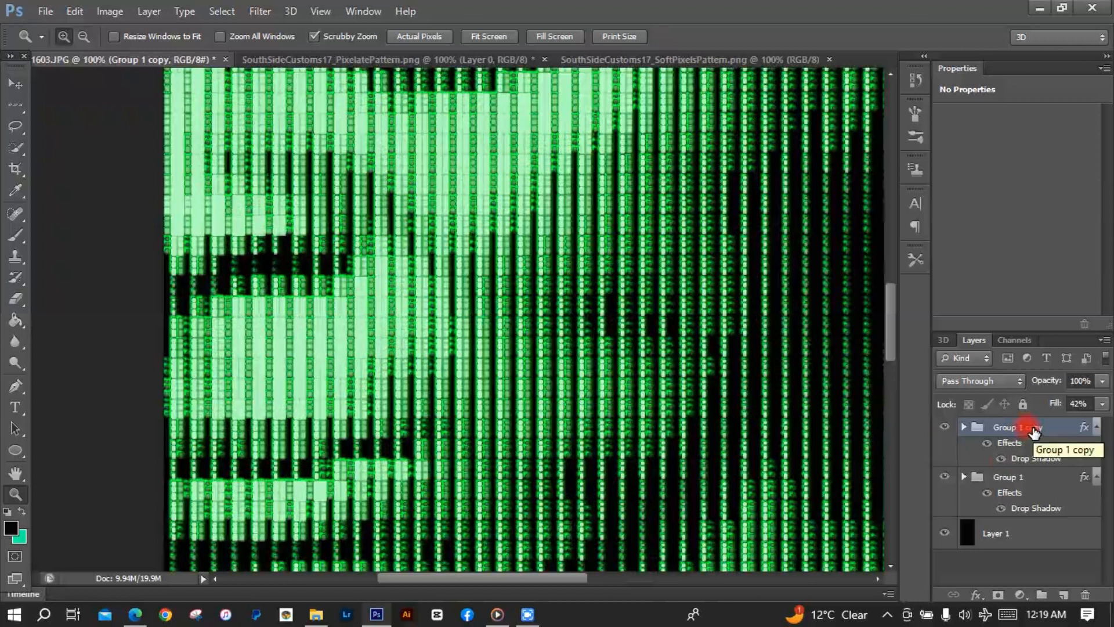
{"action": "key", "text": "ctrl+j"}
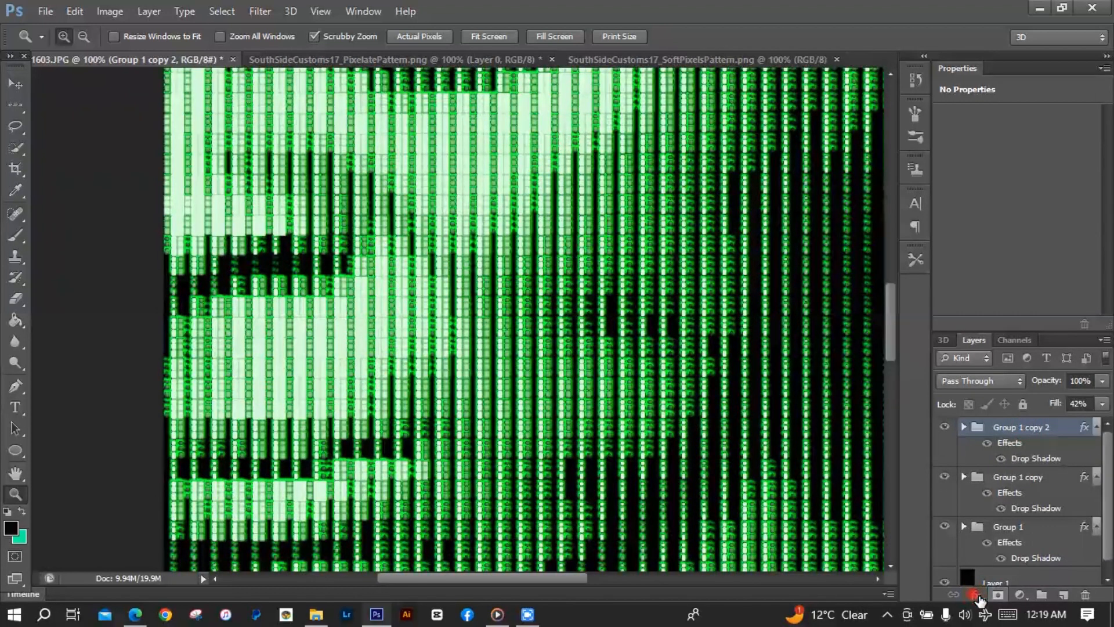
Change Group 1 copy 2's drop shadow colour to a softer green (R 74, G 221, B 119).
{"action": "left_click", "coordinate": [975, 595]}
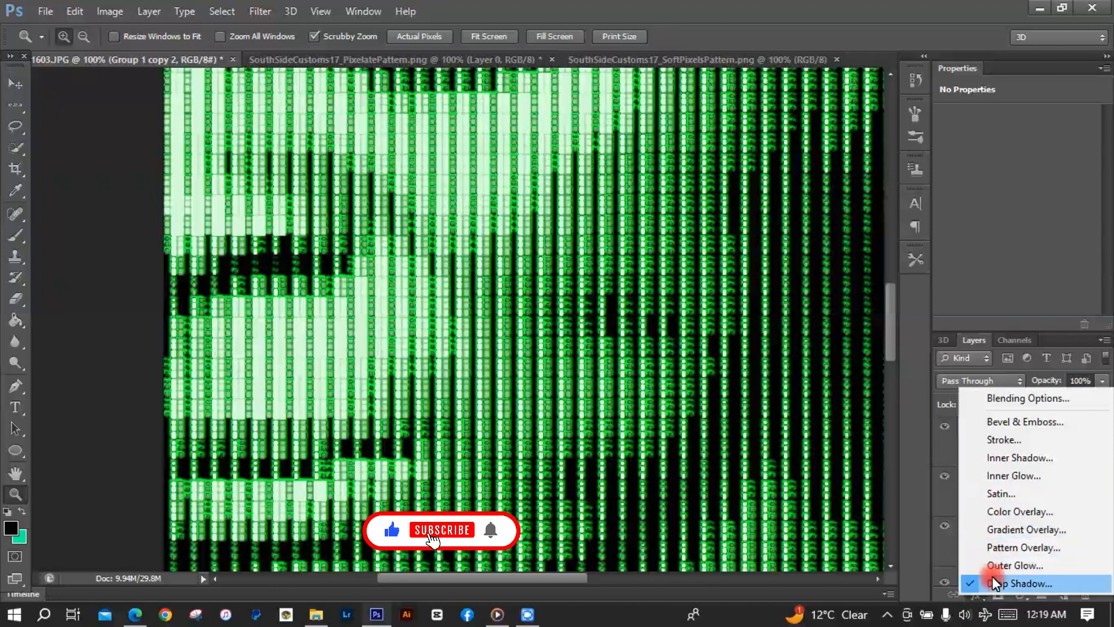
{"action": "left_click", "coordinate": [994, 582]}
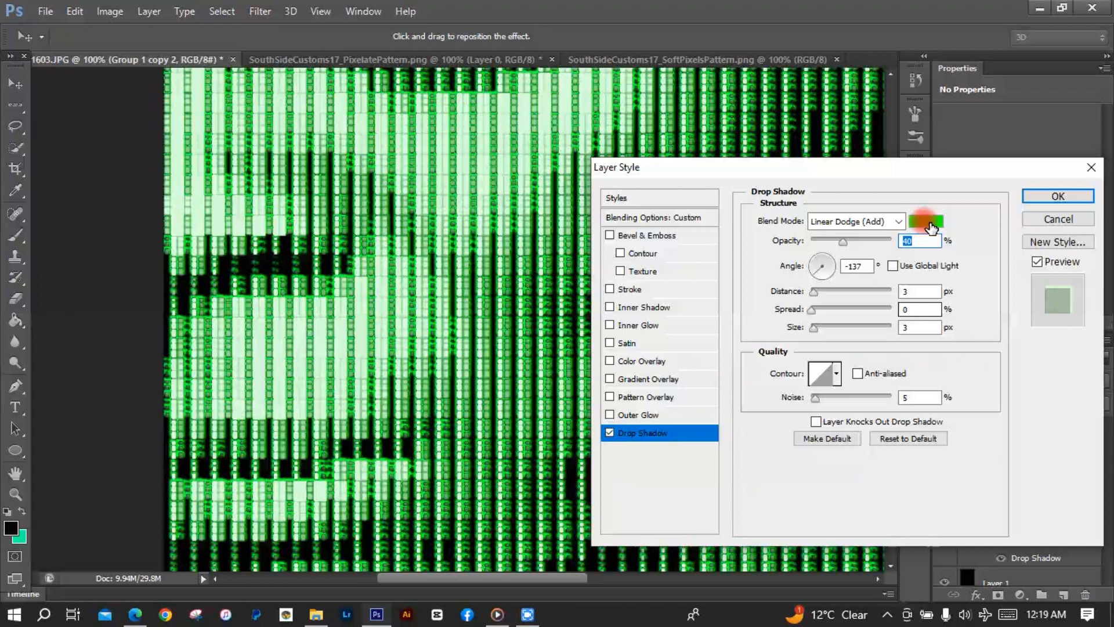
{"action": "left_click", "coordinate": [928, 222]}
{"action": "left_click", "coordinate": [649, 527]}
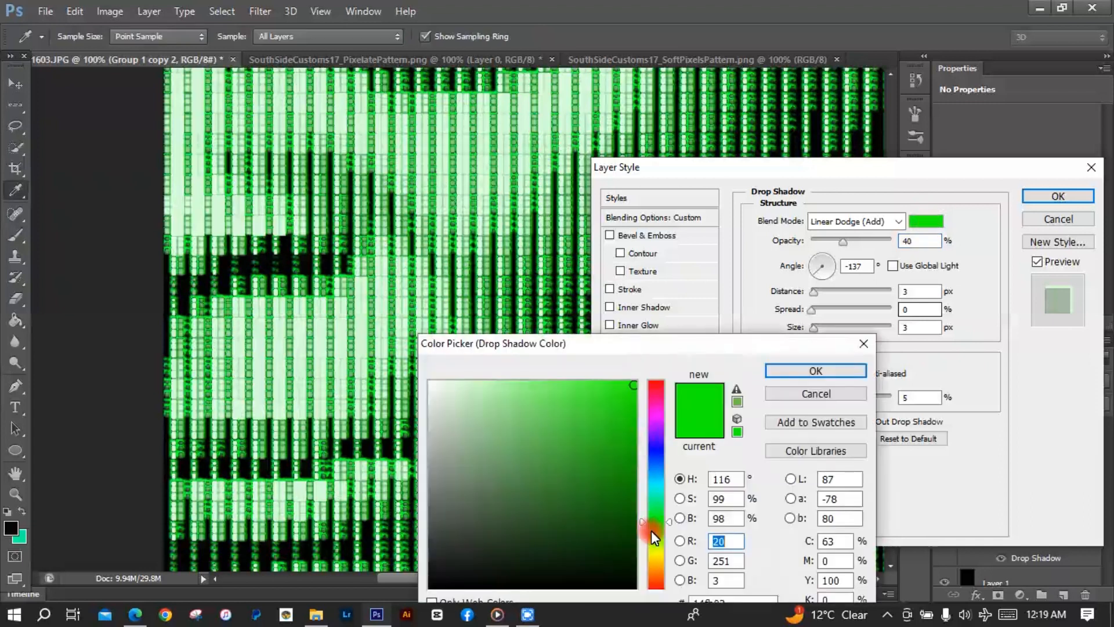
{"action": "left_click_drag", "start_coordinate": [657, 512], "coordinate": [657, 503]}
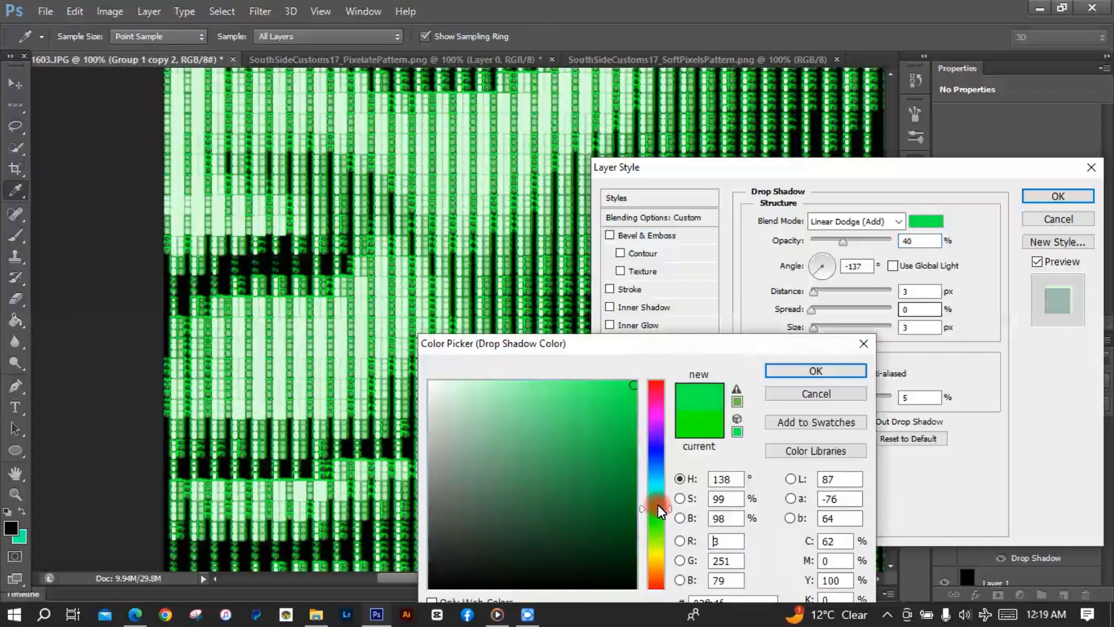
{"action": "left_click", "coordinate": [563, 420]}
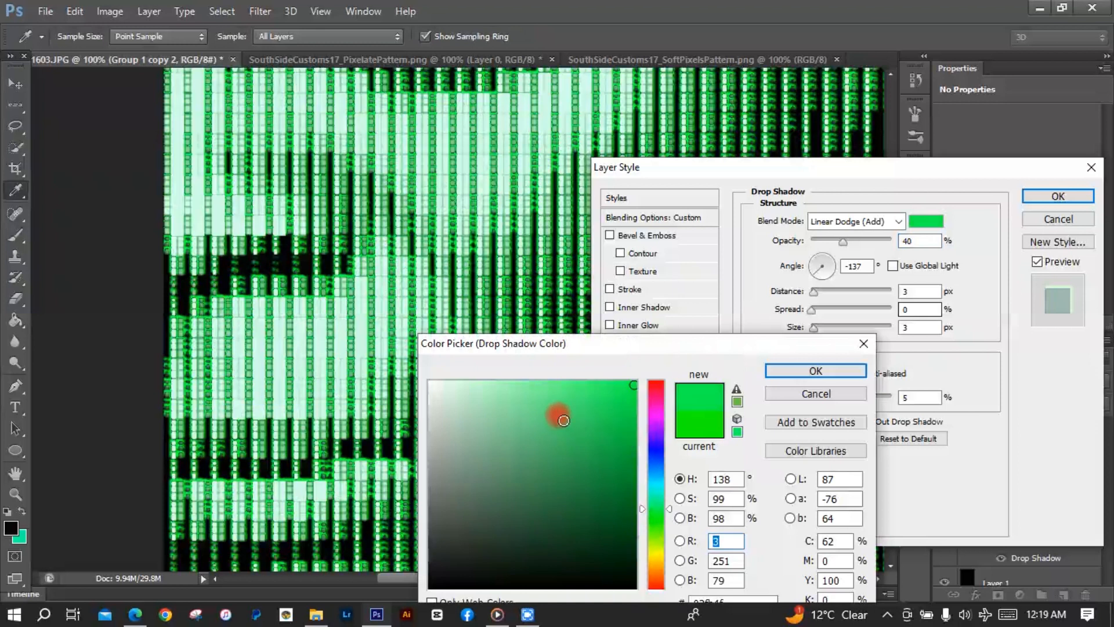
{"action": "left_click", "coordinate": [792, 370]}
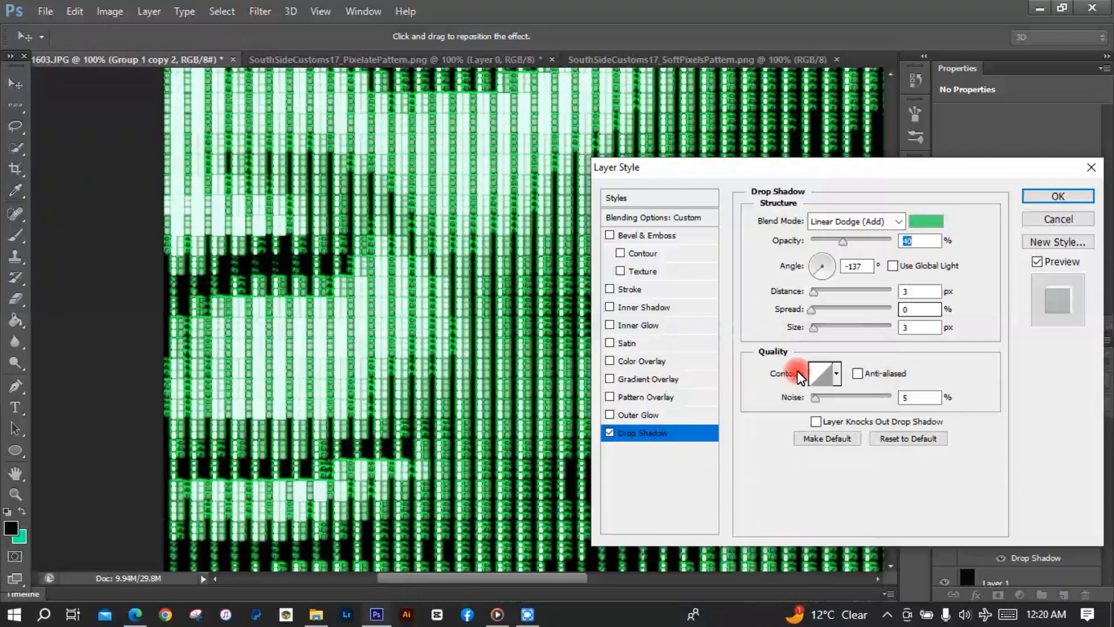
Set the drop shadow's size to 54 px, angle to 124° and distance to 71 px, and apply the layer style.
{"action": "left_click", "coordinate": [821, 328]}
{"action": "left_click_drag", "start_coordinate": [822, 326], "coordinate": [834, 331]}
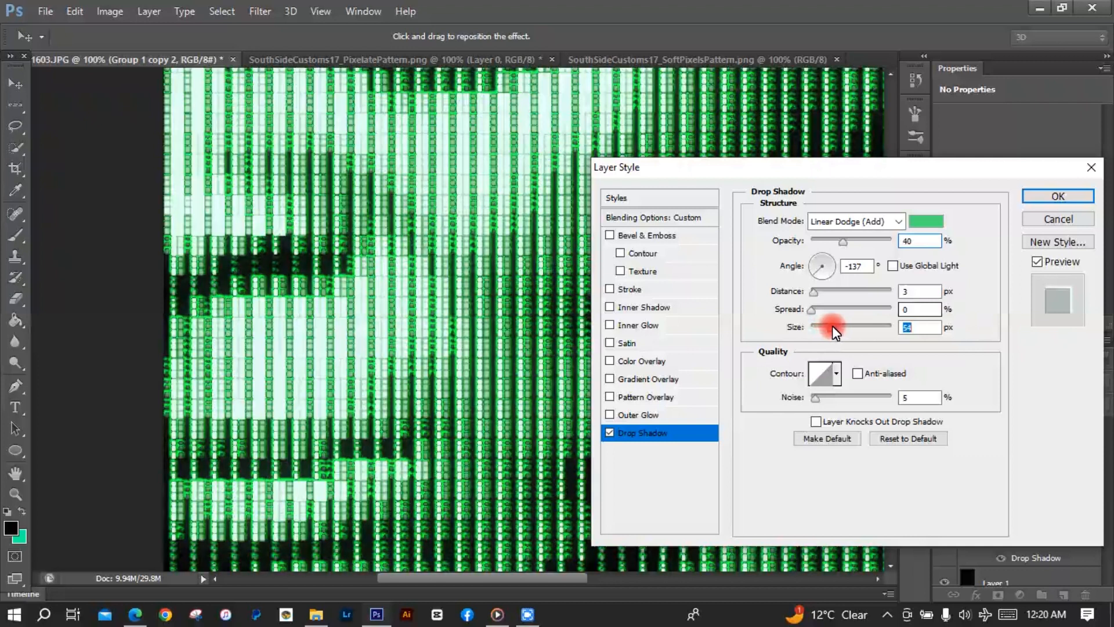
{"action": "left_click", "coordinate": [817, 261]}
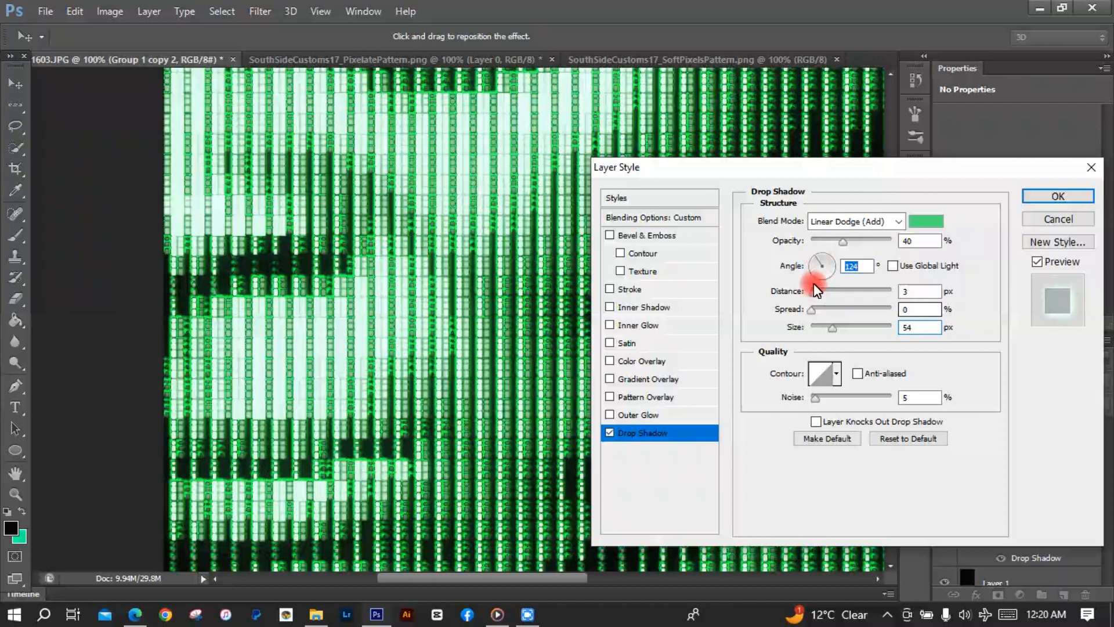
{"action": "left_click_drag", "start_coordinate": [813, 291], "coordinate": [862, 293]}
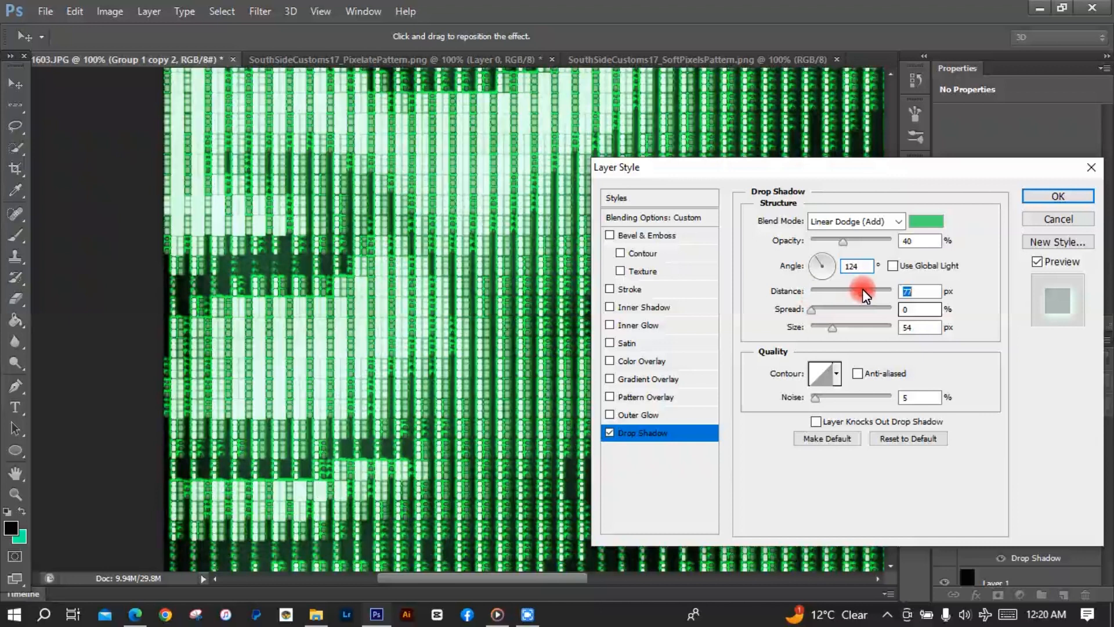
{"action": "left_click_drag", "start_coordinate": [864, 289], "coordinate": [860, 291]}
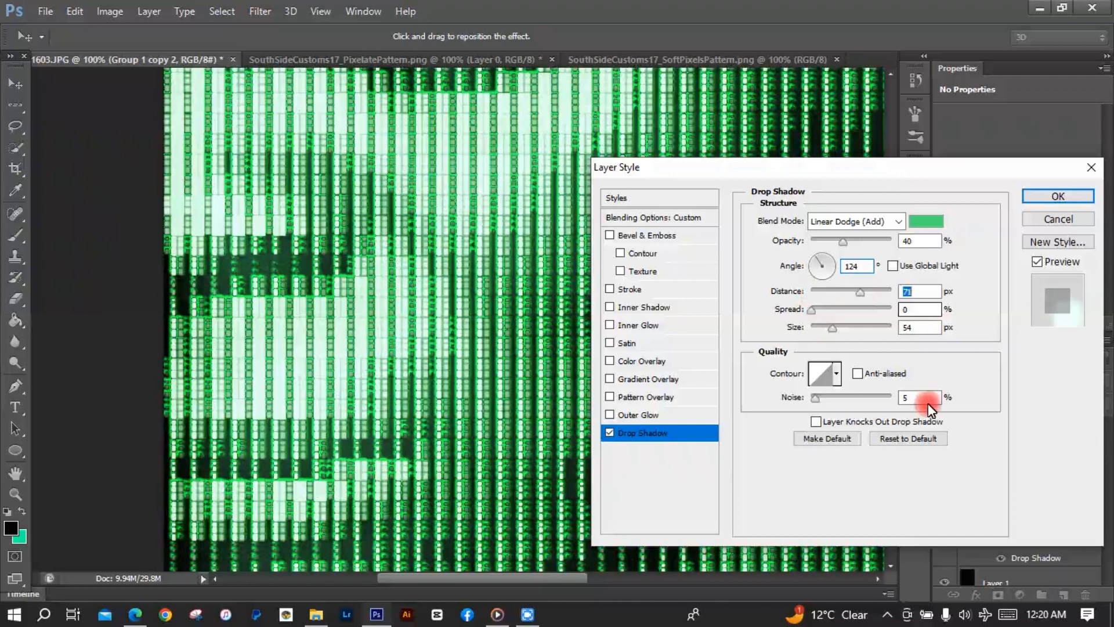
{"action": "left_click", "coordinate": [1037, 201]}
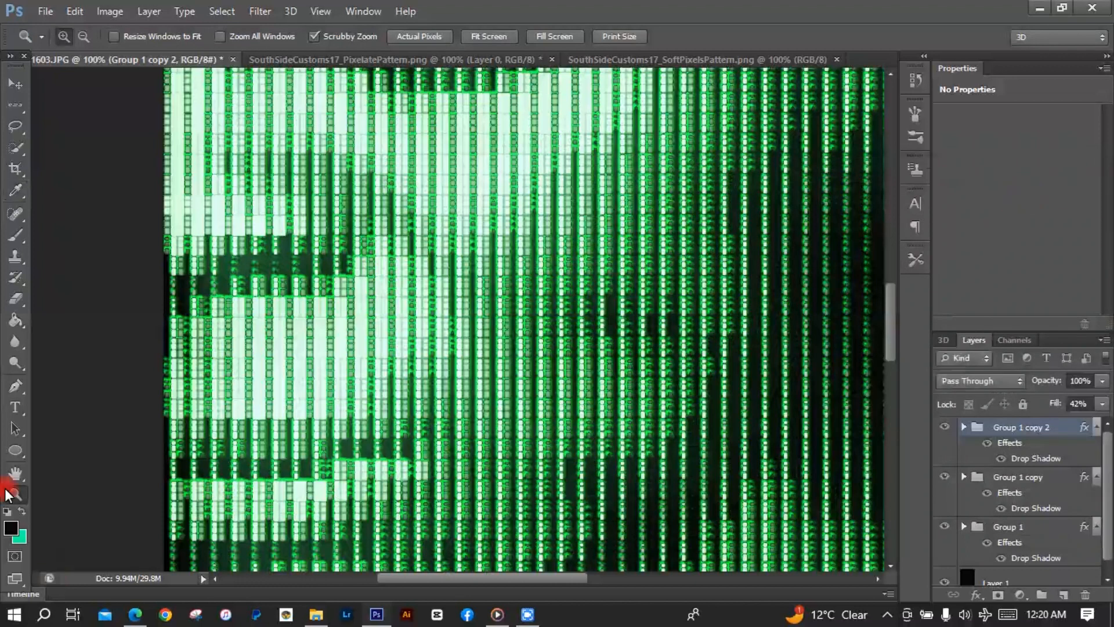
Check the portrait at 50% zoom and duplicate Group 1 copy 2 with its drop shadow.
{"action": "right_click", "coordinate": [323, 441]}
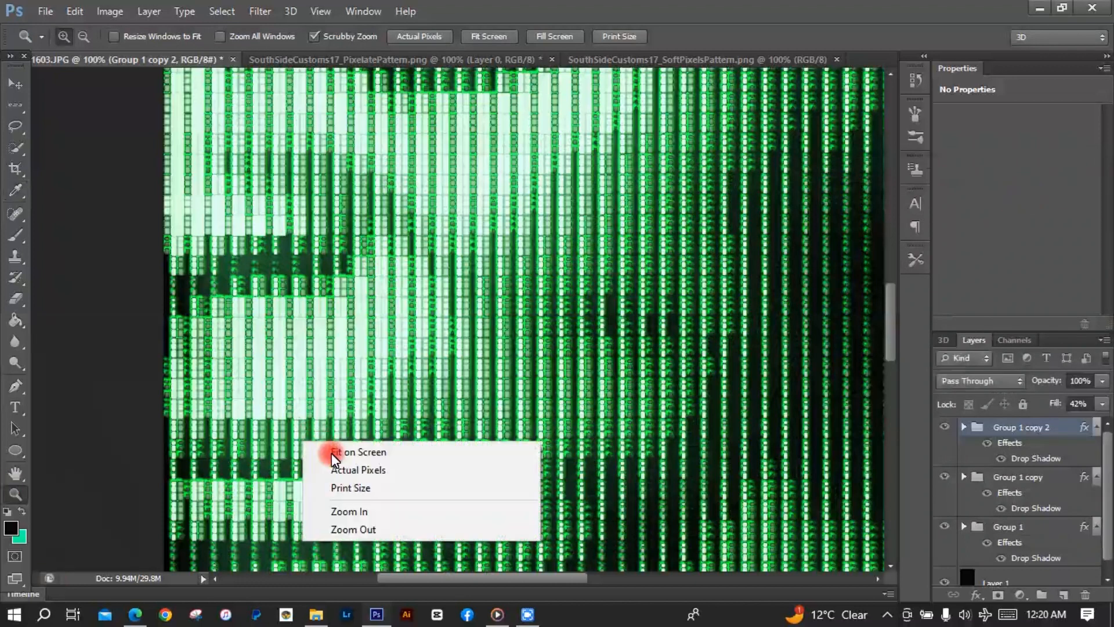
{"action": "left_click", "coordinate": [335, 525]}
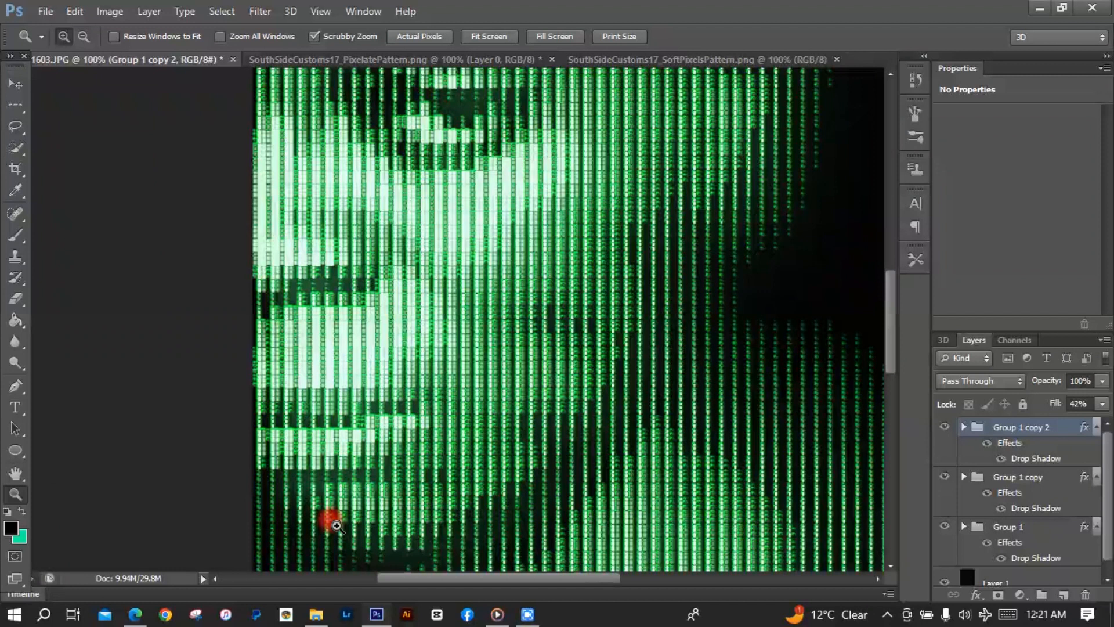
{"action": "right_click", "coordinate": [428, 518]}
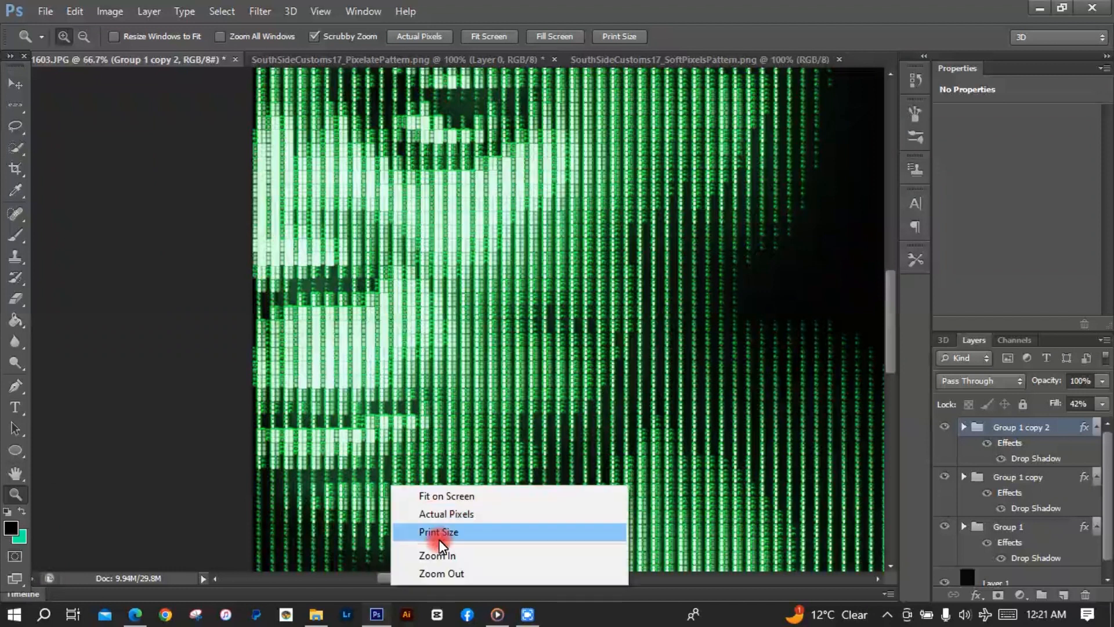
{"action": "left_click", "coordinate": [441, 574]}
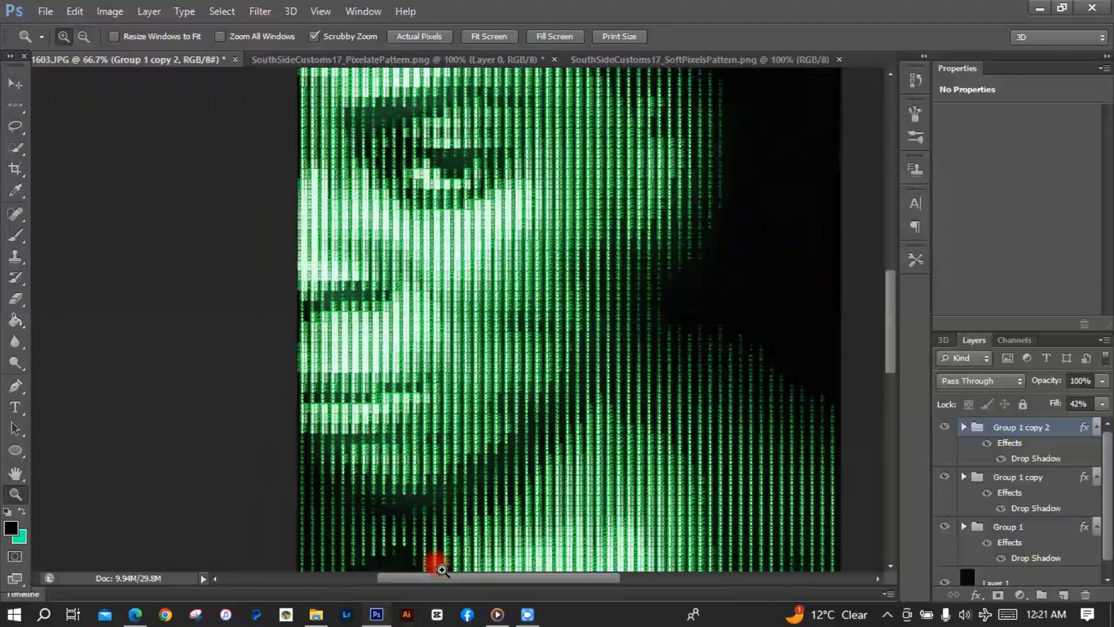
{"action": "scroll", "coordinate": [712, 348], "scroll_direction": "up", "scroll_amount": 2}
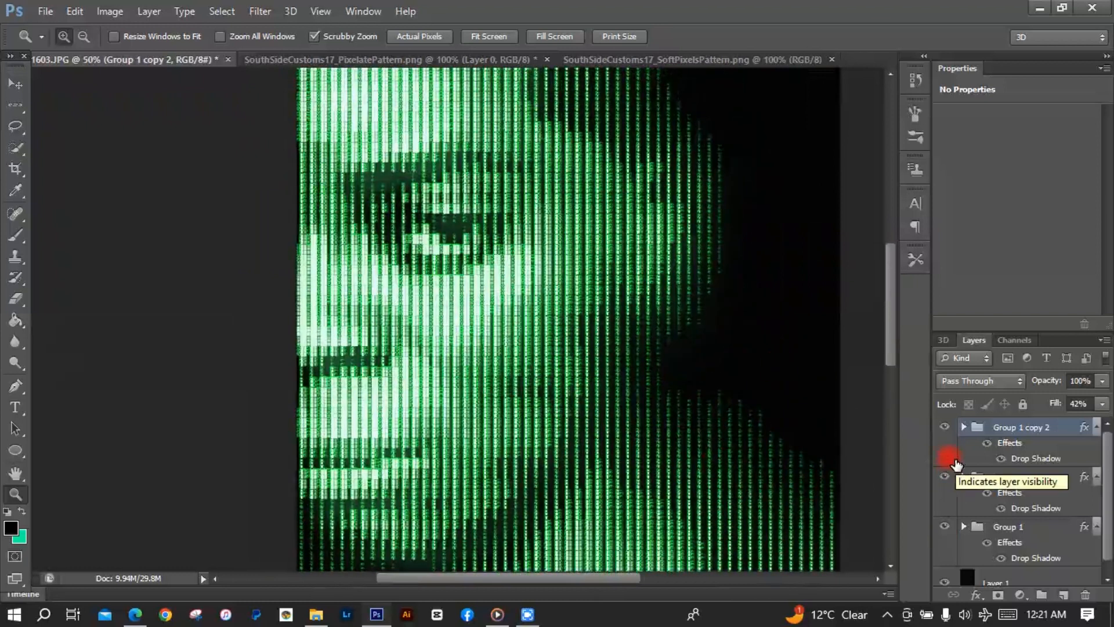
{"action": "key", "text": "ctrl+j"}
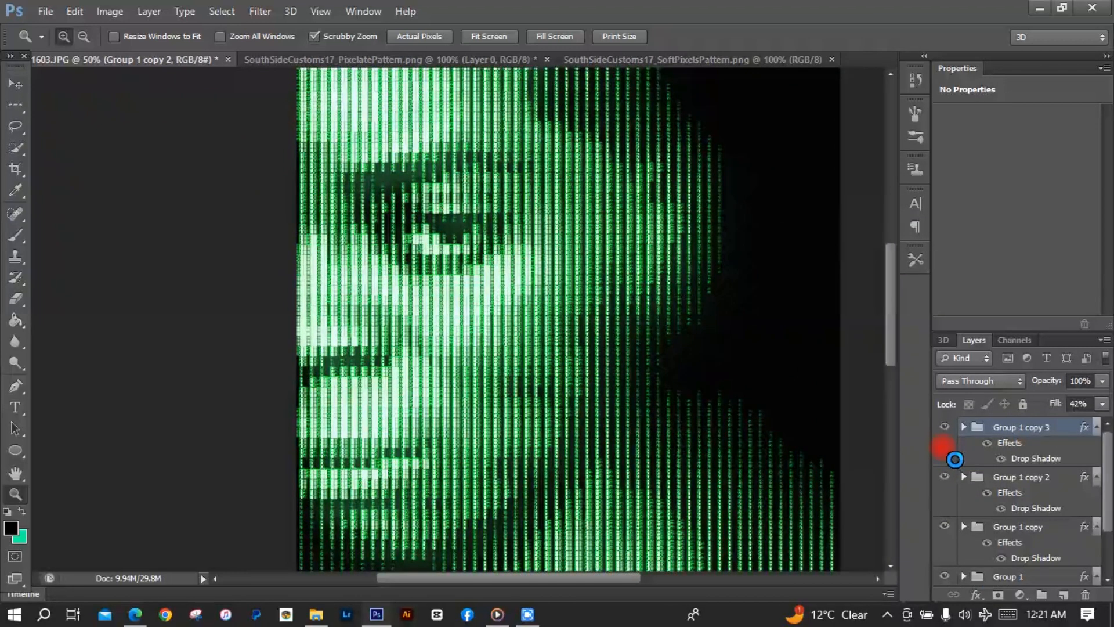
{"action": "left_click", "coordinate": [955, 459]}
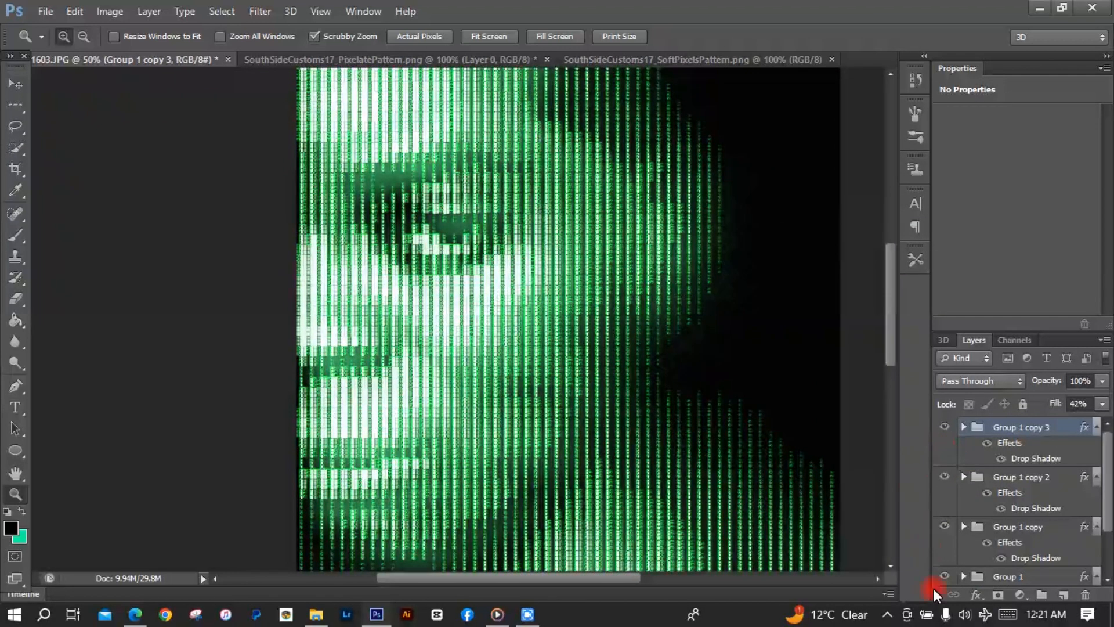
Change Group 1 copy 3's drop shadow colour to a dark blue.
{"action": "left_click", "coordinate": [975, 594]}
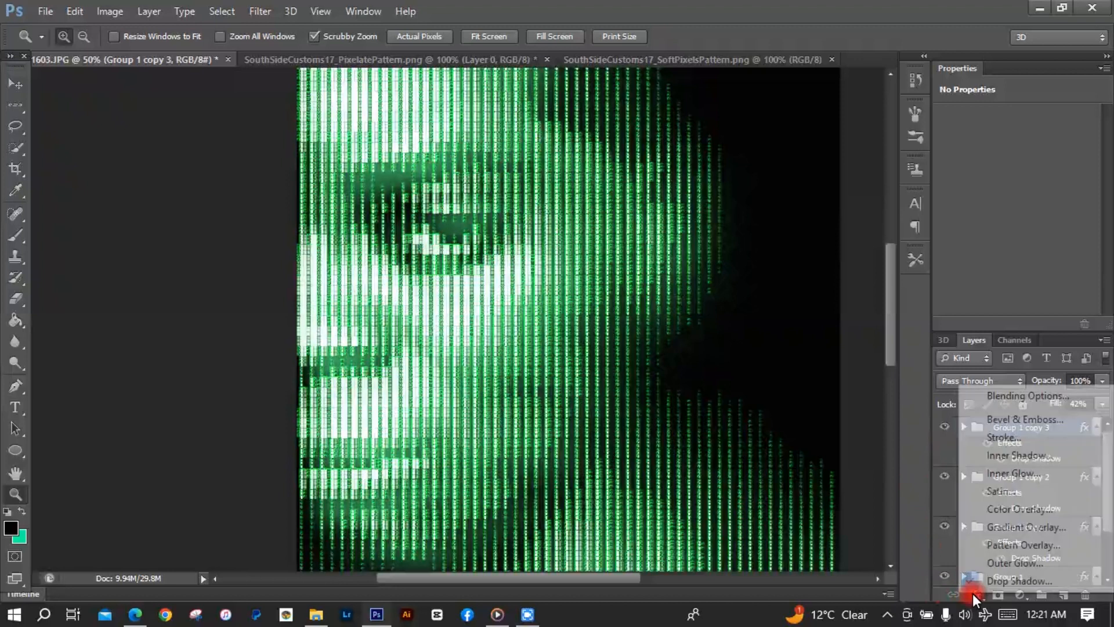
{"action": "left_click", "coordinate": [987, 579]}
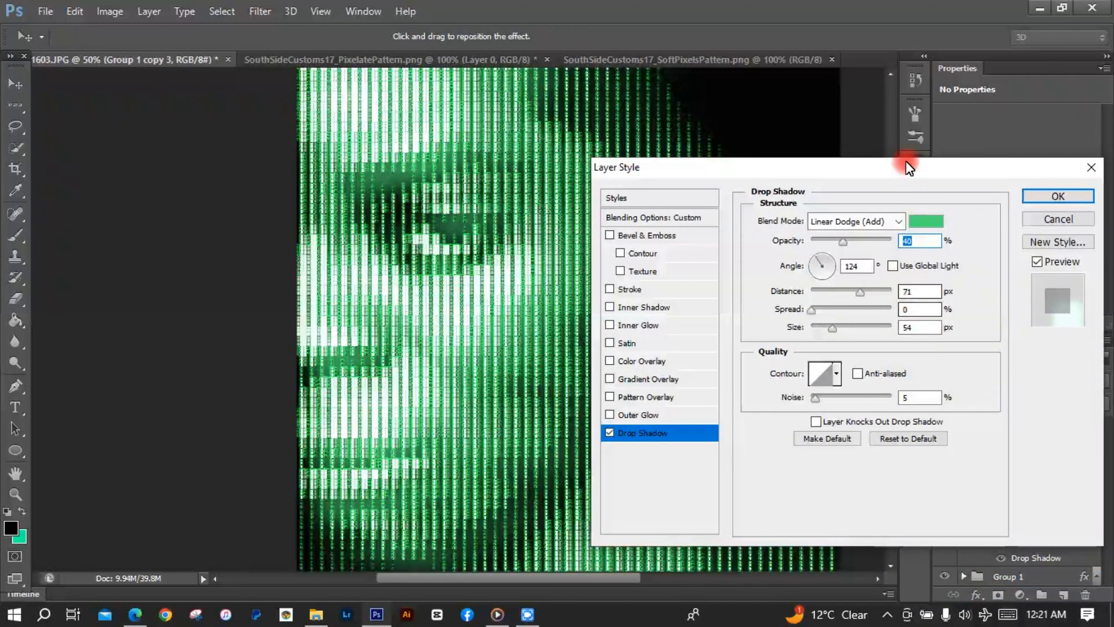
{"action": "left_click", "coordinate": [918, 222]}
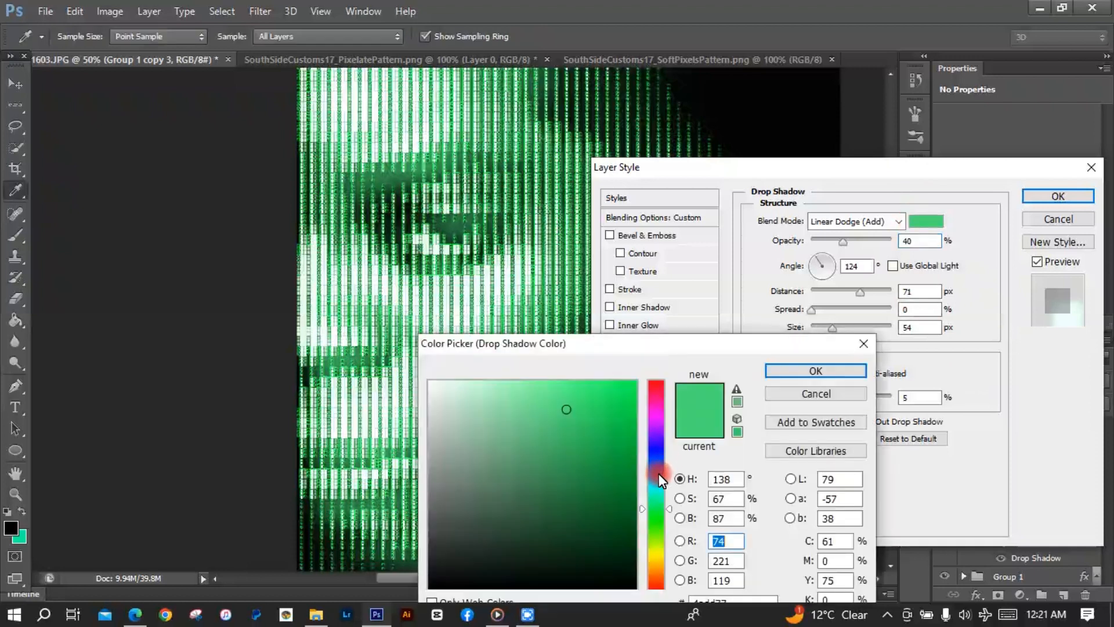
{"action": "left_click", "coordinate": [659, 473]}
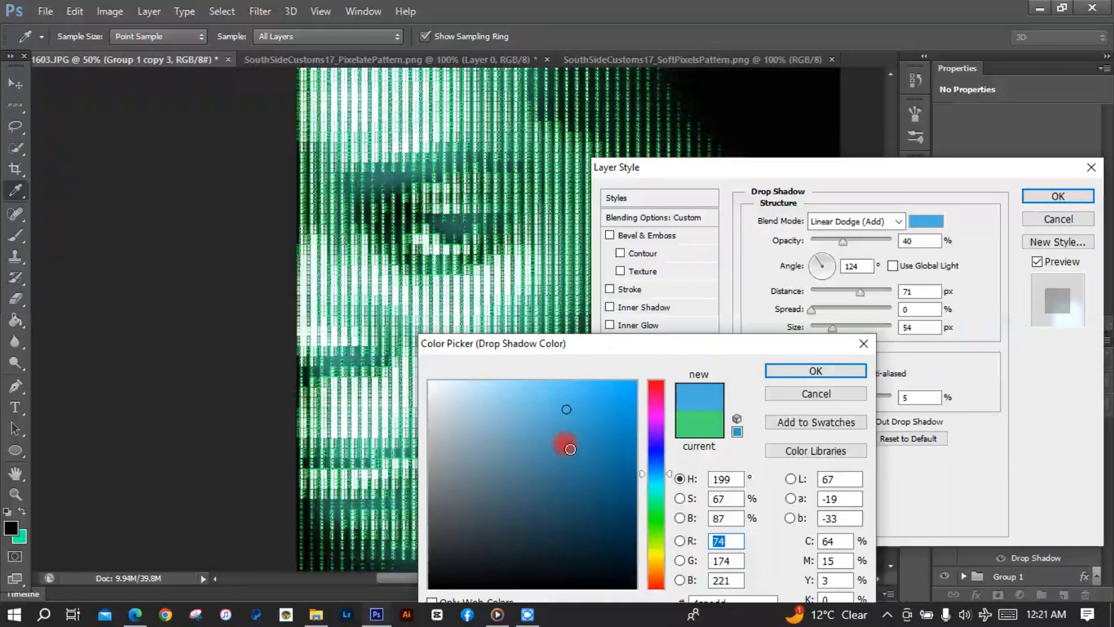
{"action": "left_click", "coordinate": [566, 444]}
{"action": "left_click", "coordinate": [788, 370]}
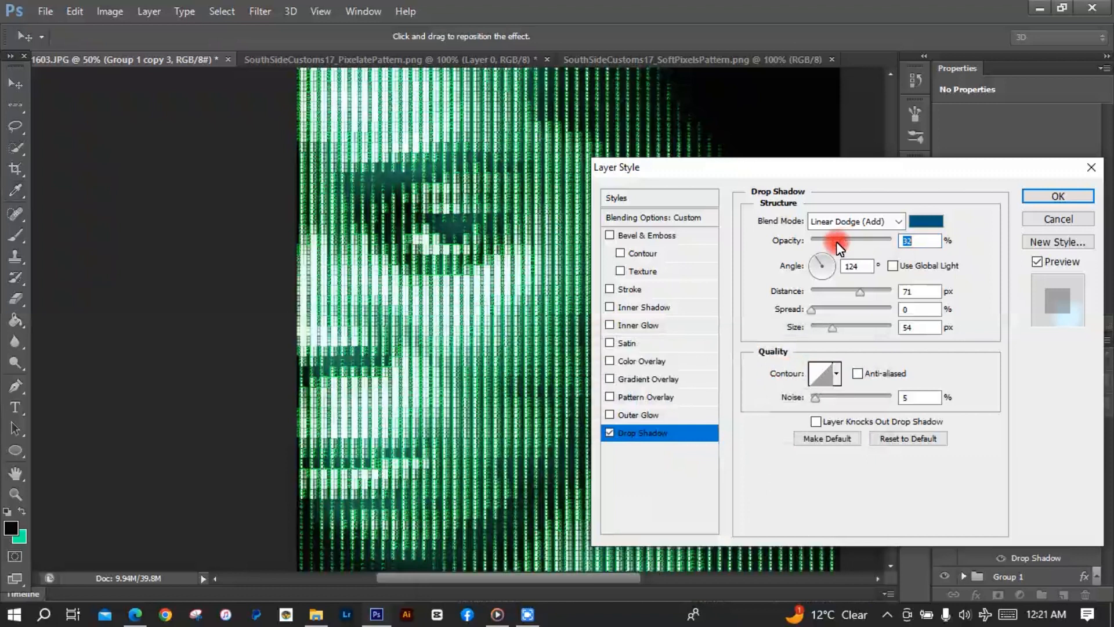
Set the blue drop shadow to 50% opacity, 39° angle, 231 px distance and 229 px size, and apply the layer style.
{"action": "left_click_drag", "start_coordinate": [837, 241], "coordinate": [831, 259]}
{"action": "left_click", "coordinate": [828, 267]}
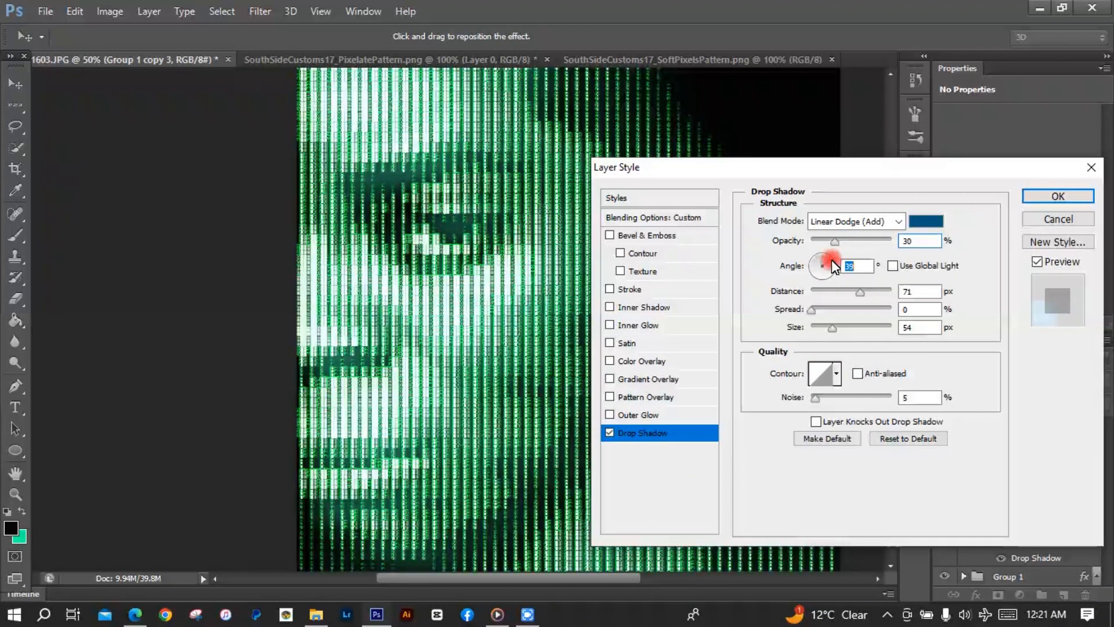
{"action": "left_click_drag", "start_coordinate": [831, 326], "coordinate": [855, 328]}
{"action": "left_click_drag", "start_coordinate": [875, 291], "coordinate": [878, 291]}
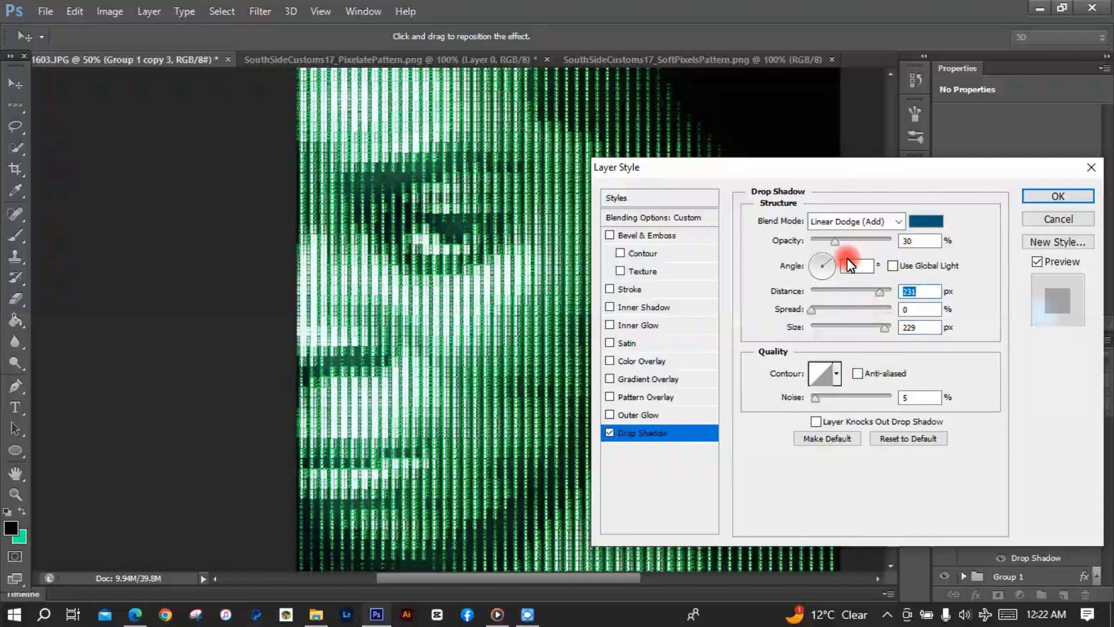
{"action": "double_click", "coordinate": [914, 241]}
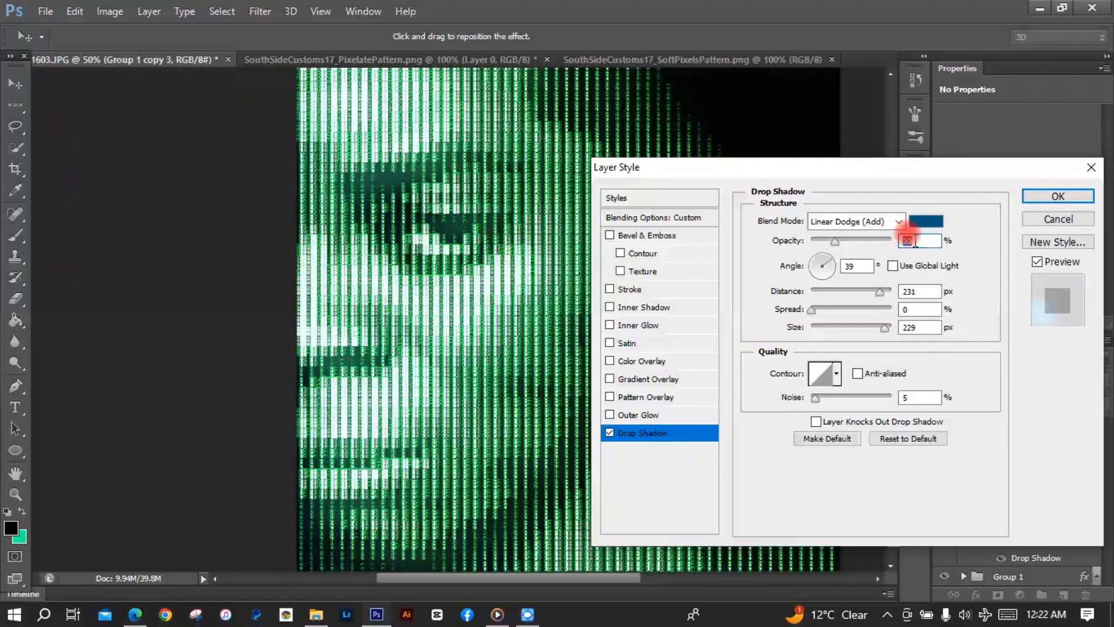
{"action": "type", "text": "50"}
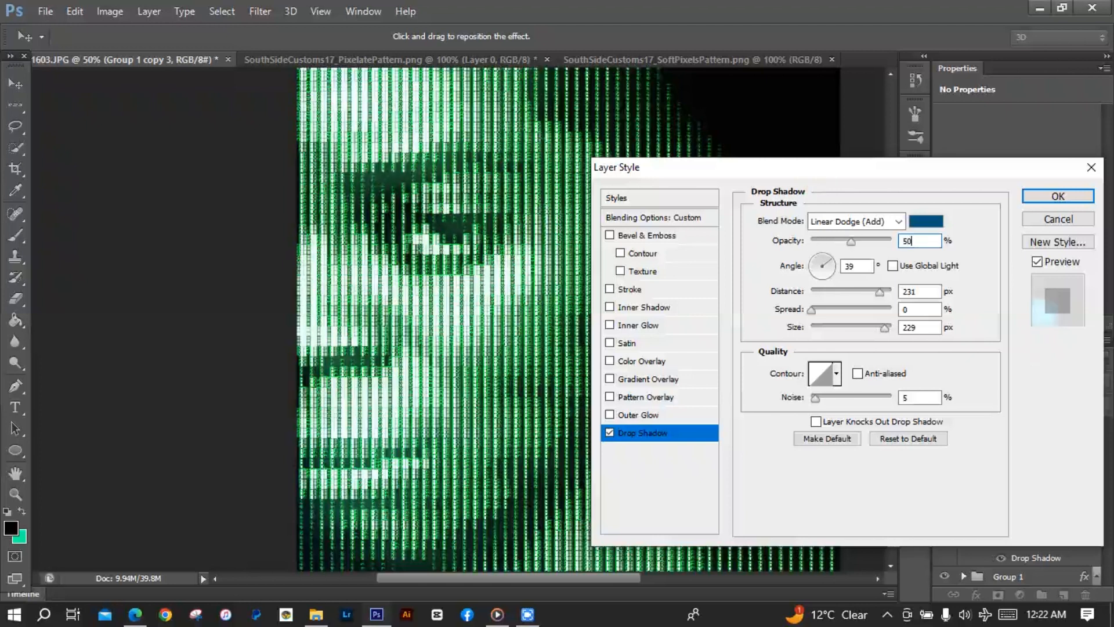
{"action": "key", "text": "Return"}
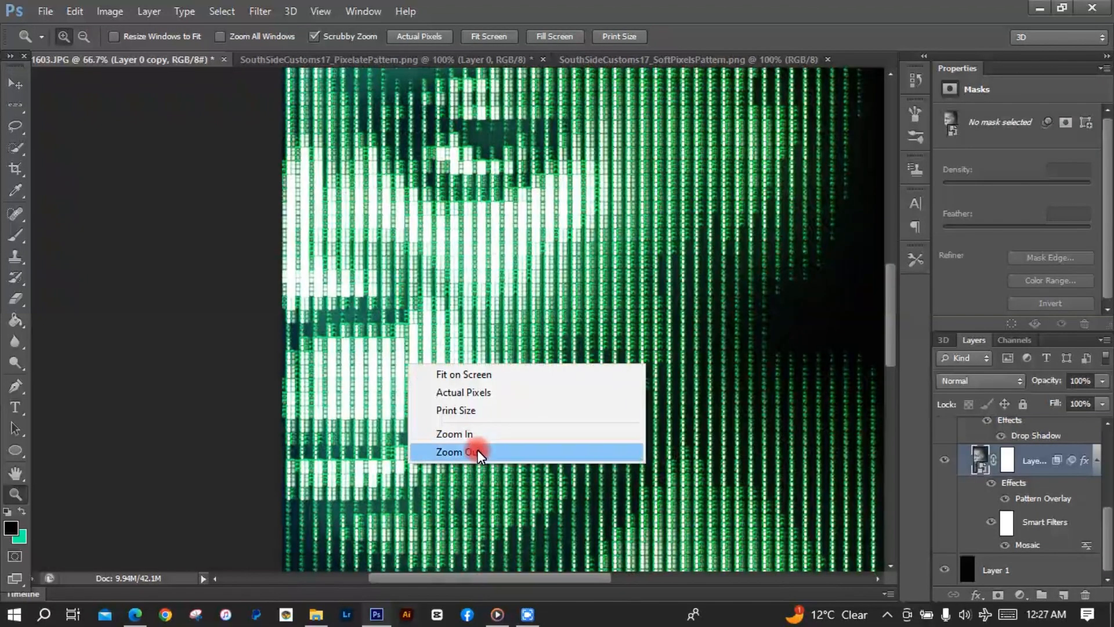
Review the pixel matrix effect across the portrait's face at 50% zoom.
{"action": "left_click", "coordinate": [478, 450]}
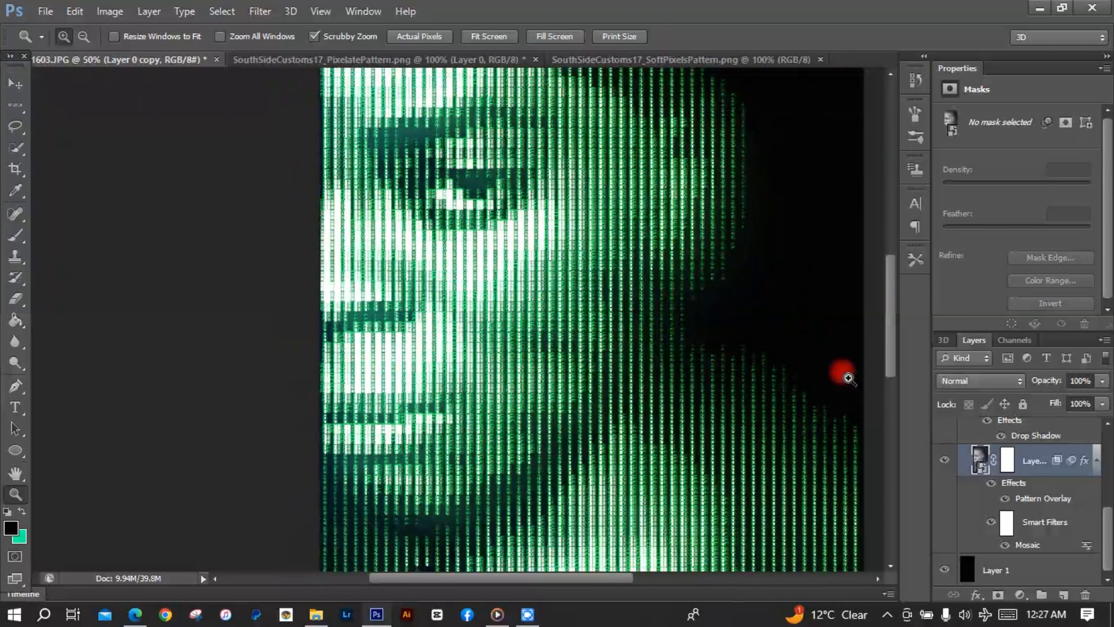
{"action": "mouse_move", "coordinate": [891, 357]}
{"action": "left_mouse_down"}
{"action": "mouse_move", "coordinate": [892, 301]}
{"action": "mouse_move", "coordinate": [888, 383]}
{"action": "mouse_move", "coordinate": [887, 318]}
{"action": "mouse_move", "coordinate": [886, 332]}
{"action": "left_mouse_up"}
{"action": "left_click", "coordinate": [584, 565], "text": "alt"}
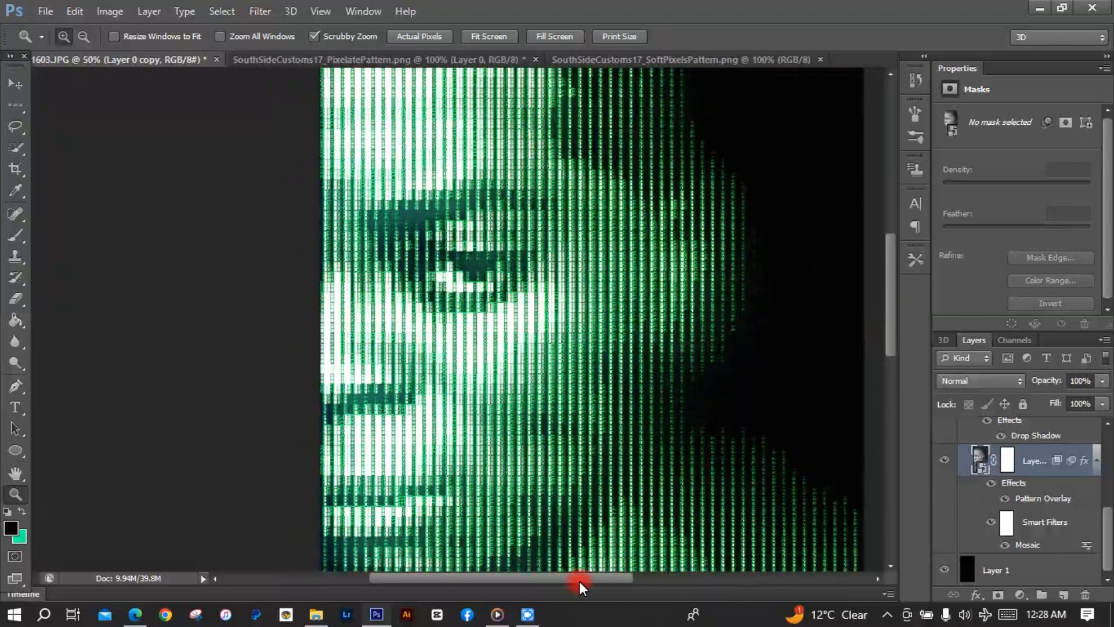